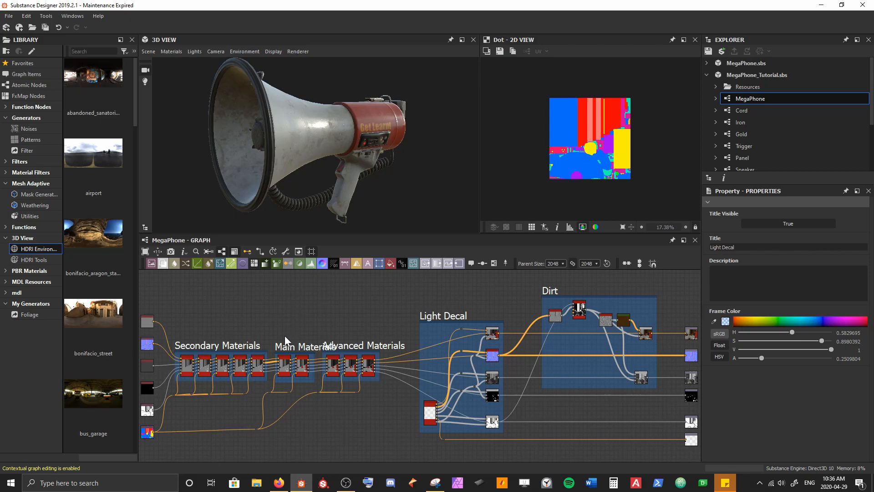
Open the graph of the Speaker material node in the Advanced Materials frame
scroll(286, 332, "up", 8)
middle_click_drag(341, 315, 326, 337)
double_click(325, 345)
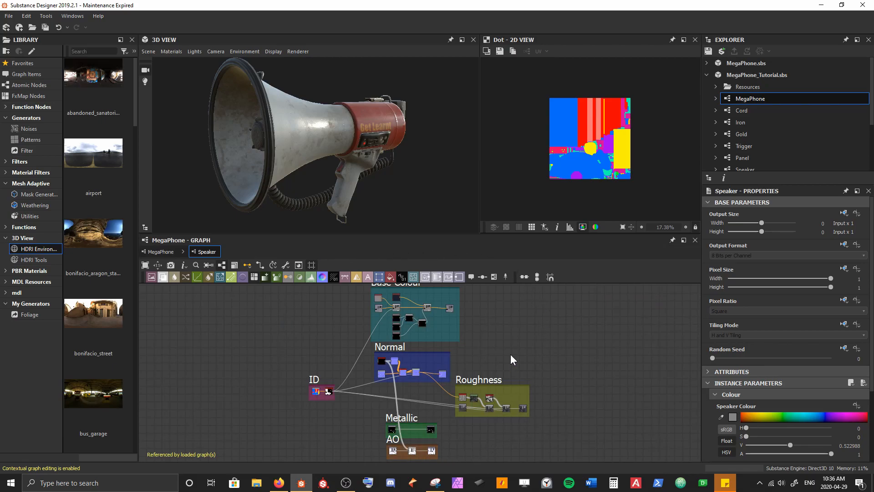
Widen the Base Colour frame to the right and move its output node to the far end, leaving room for new nodes
scroll(494, 299, "up", 2)
middle_click_drag(480, 299, 455, 351)
left_click_drag(337, 329, 337, 306)
left_click_drag(318, 152, 281, 127)
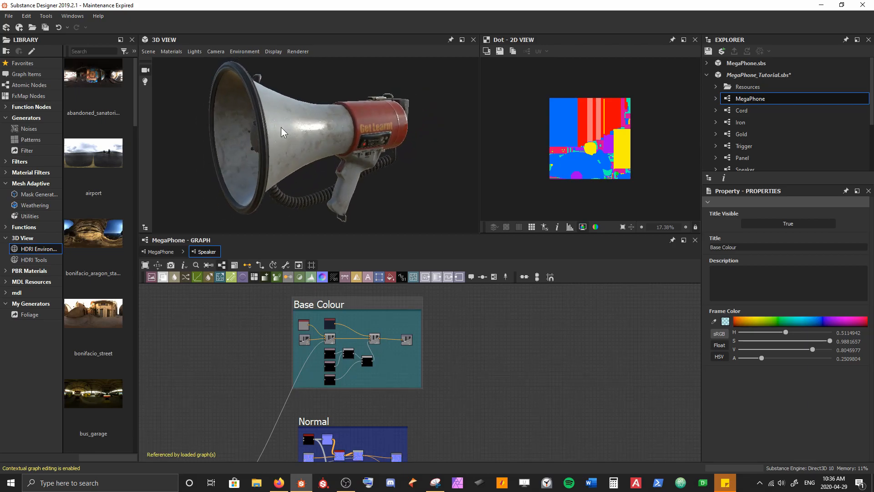
scroll(409, 376, "up", 3)
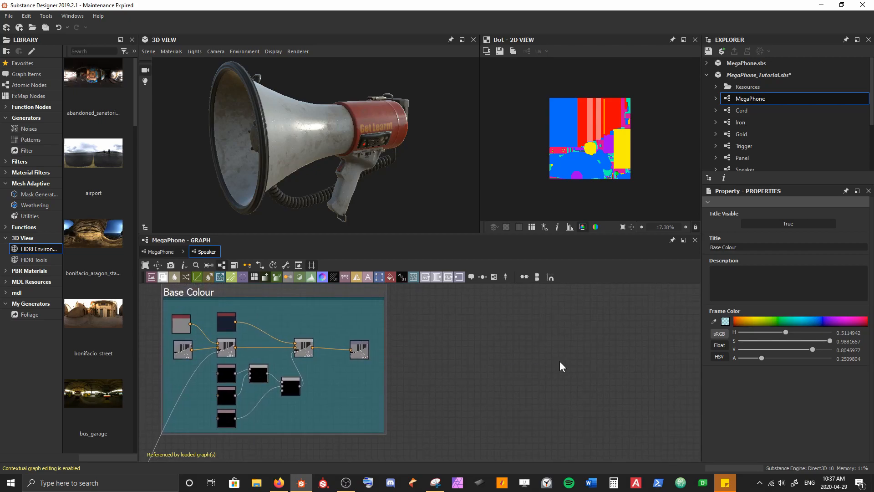
left_click_drag(386, 353, 642, 351)
left_click_drag(367, 351, 636, 349)
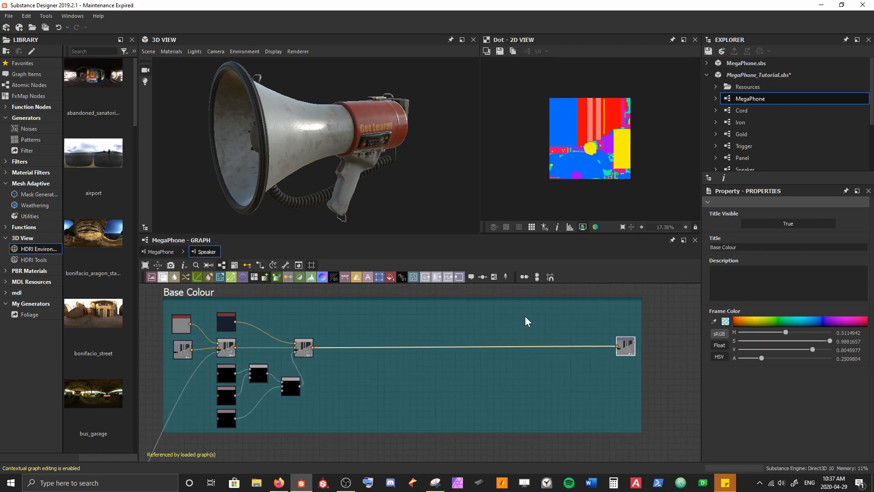
Add a Gradient Linear 1 node in the Base Colour frame, placed above the connection leading to the output node
left_click_drag(328, 175, 291, 156)
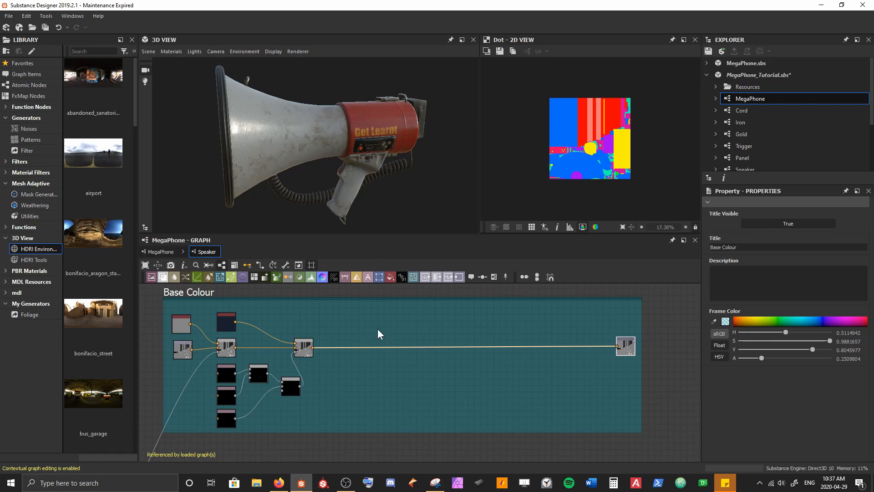
scroll(378, 334, "up", 6)
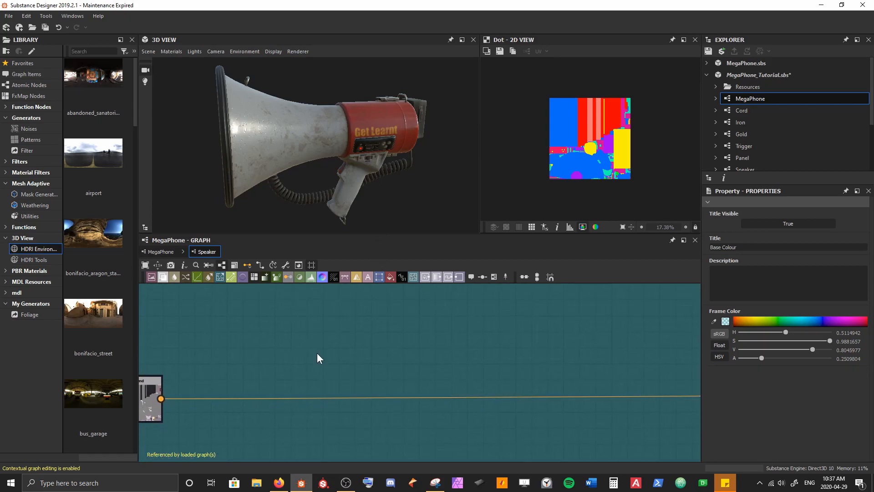
key("space")
type("grad")
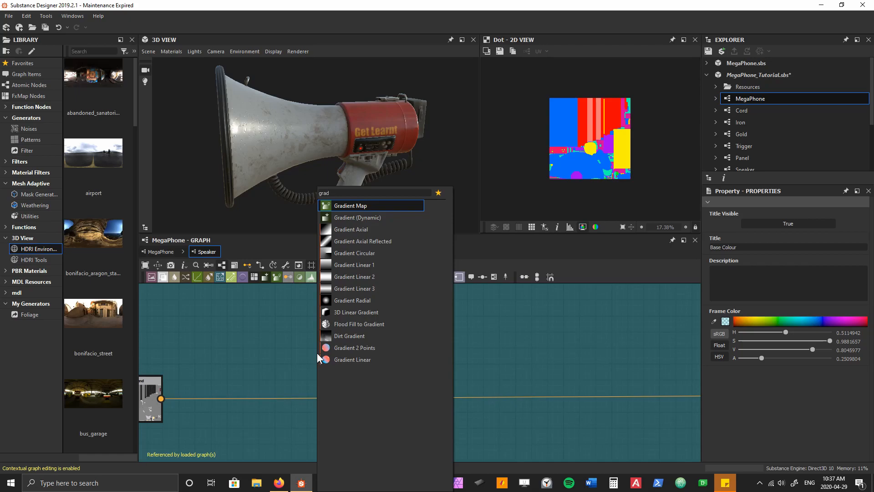
key("Down")
key("Down")
key("Down")
key("Down")
key("Down")
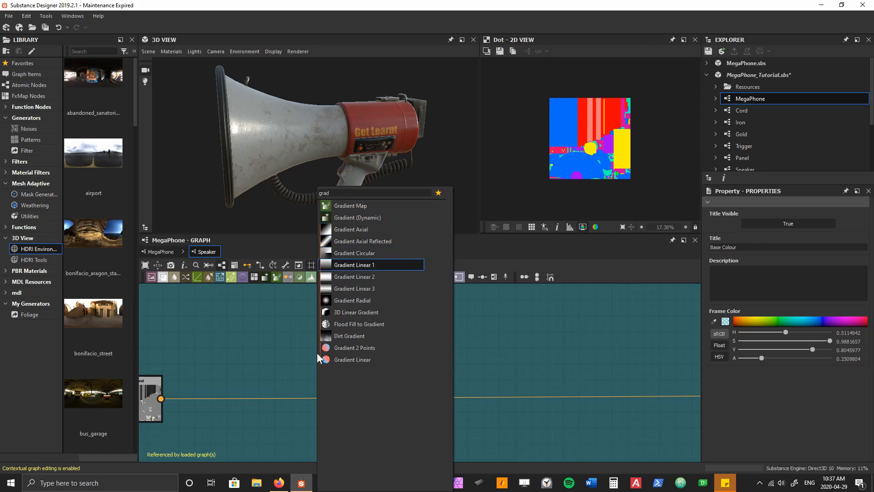
key("Return")
scroll(517, 194, "down", 1)
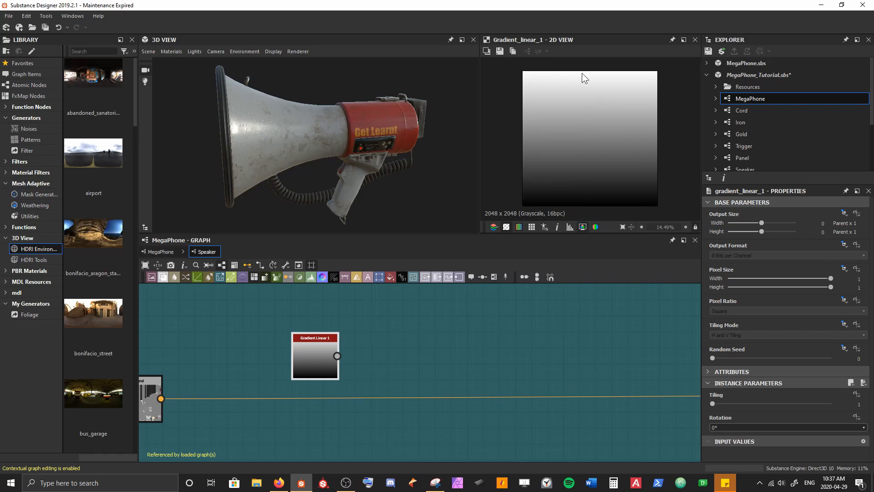
left_click_drag(324, 360, 314, 328)
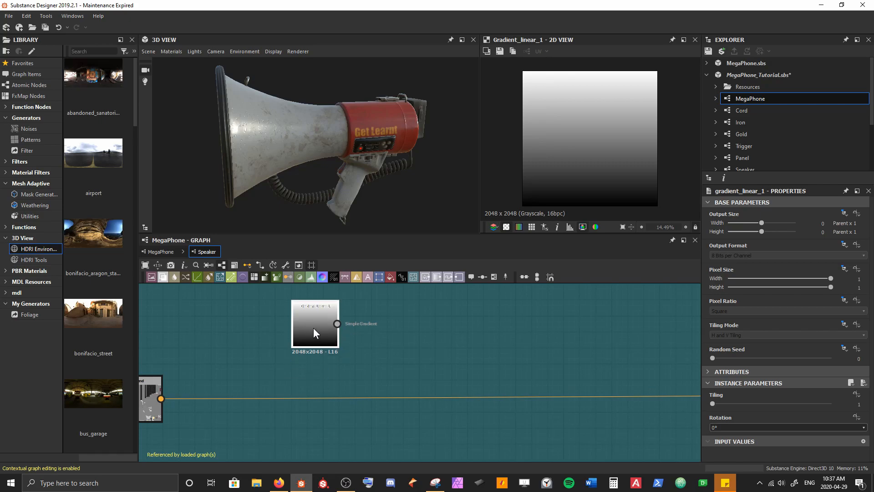
Insert a Blend node into the connection just before the Base Colour output
left_click(358, 397)
key("space")
type("bl")
key("Return")
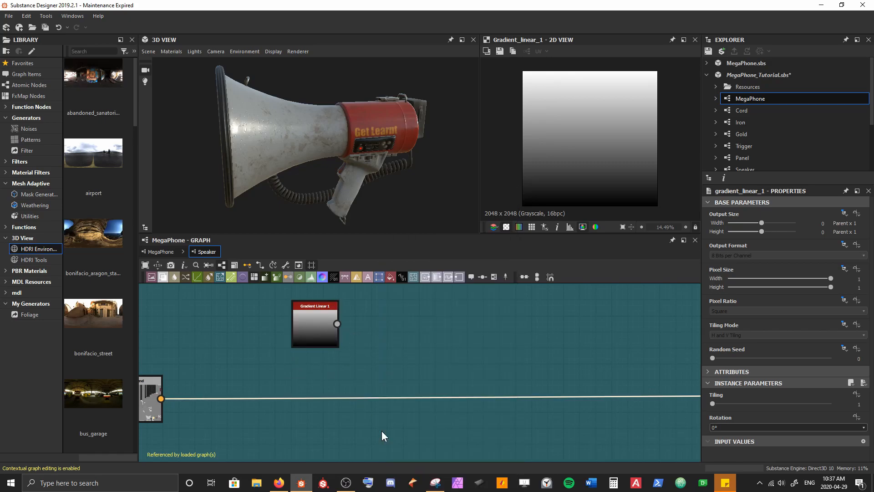
Connect Gradient Linear 1 to the Blend's foreground input through a Gradient Map node, placed beside the gradient node
left_click_drag(518, 386, 443, 355)
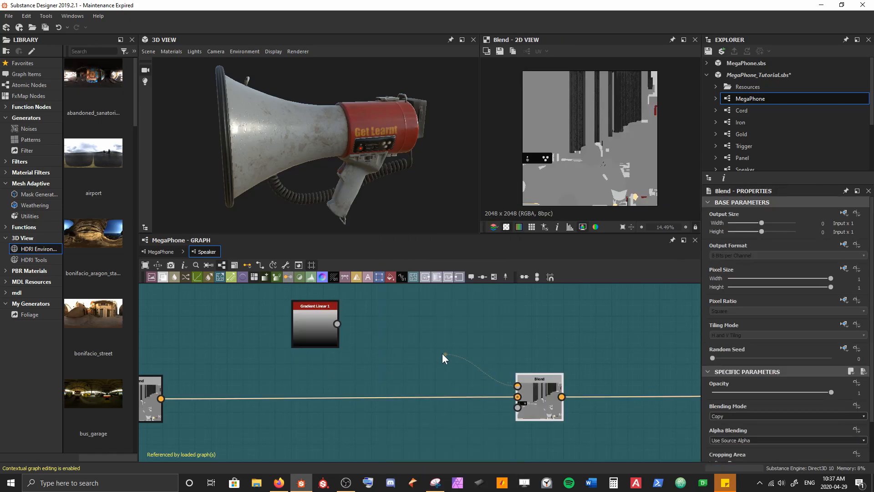
left_click_drag(333, 327, 333, 328)
key("space")
type("grad")
key("Return")
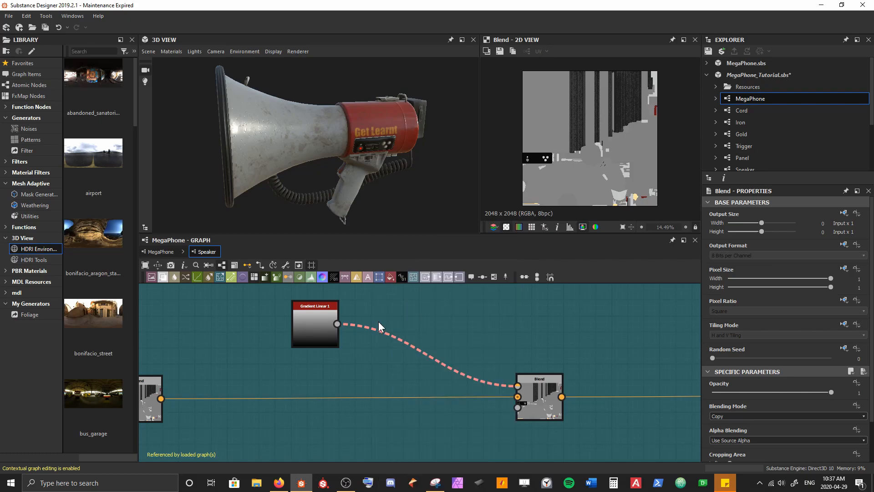
left_click_drag(422, 373, 378, 335)
Set the rotation of Gradient Linear 1 to 90° and preview the gradient in the 2D view
left_click_drag(289, 147, 338, 117)
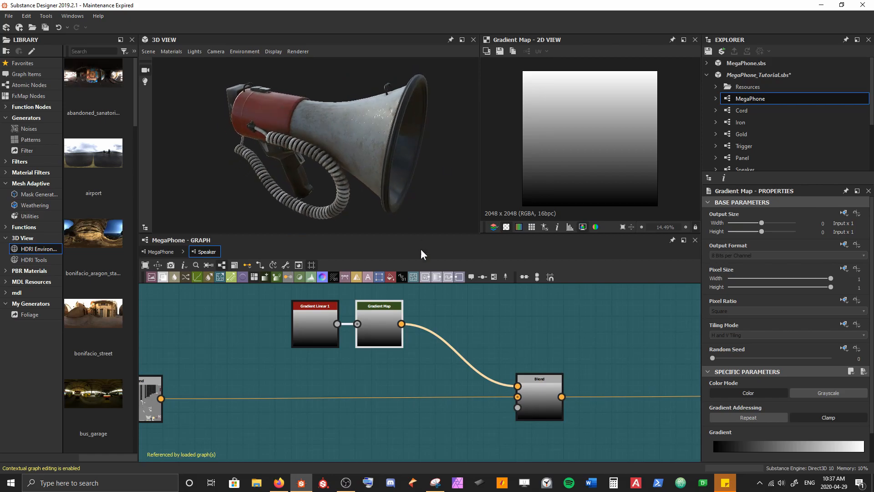
middle_click_drag(482, 362, 454, 354)
left_click_drag(378, 196, 333, 208)
left_click_drag(313, 129, 258, 100)
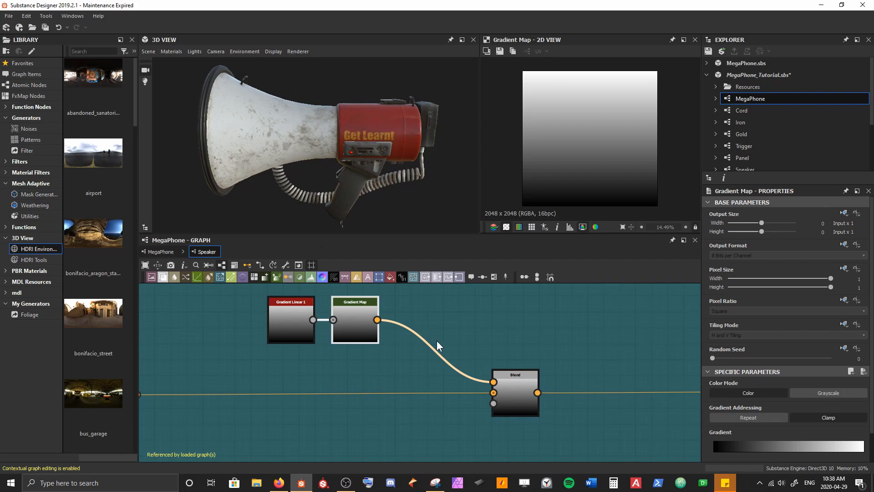
double_click(495, 396)
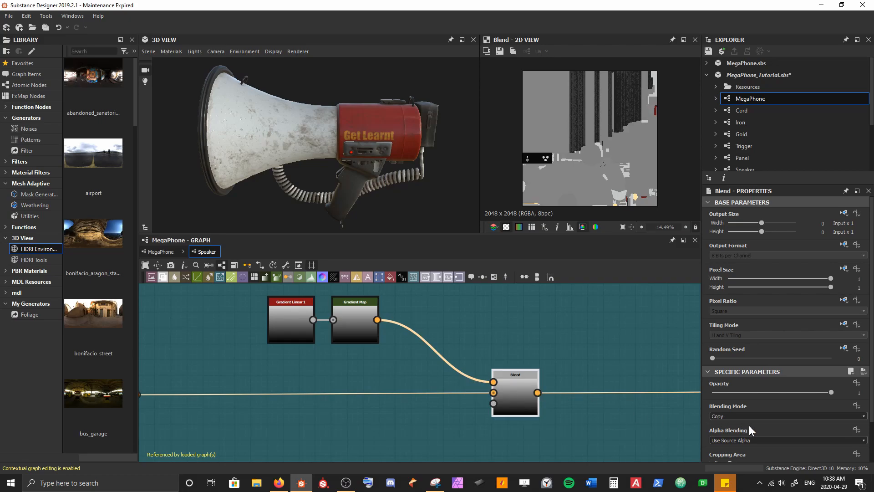
left_click(285, 317)
left_click(767, 426)
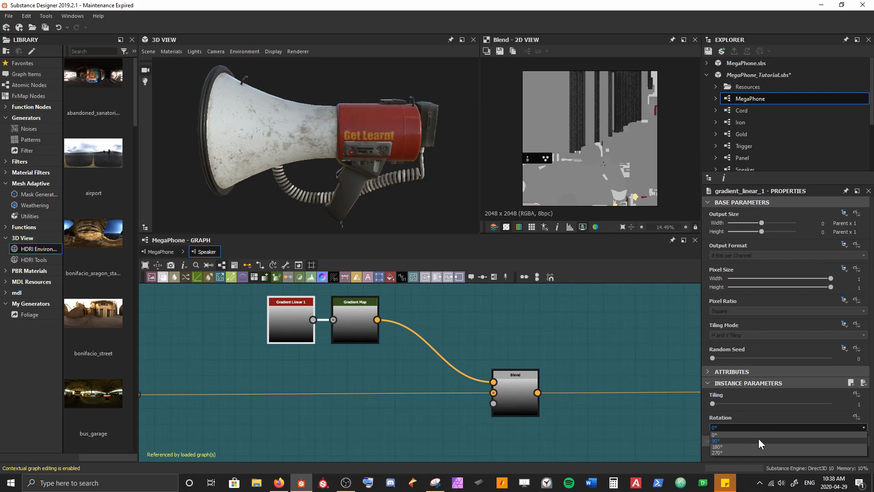
left_click(759, 440)
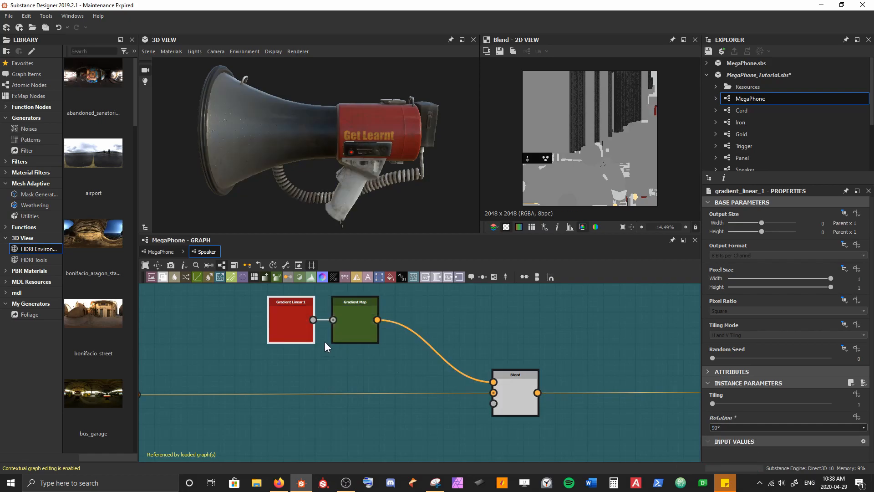
double_click(296, 326)
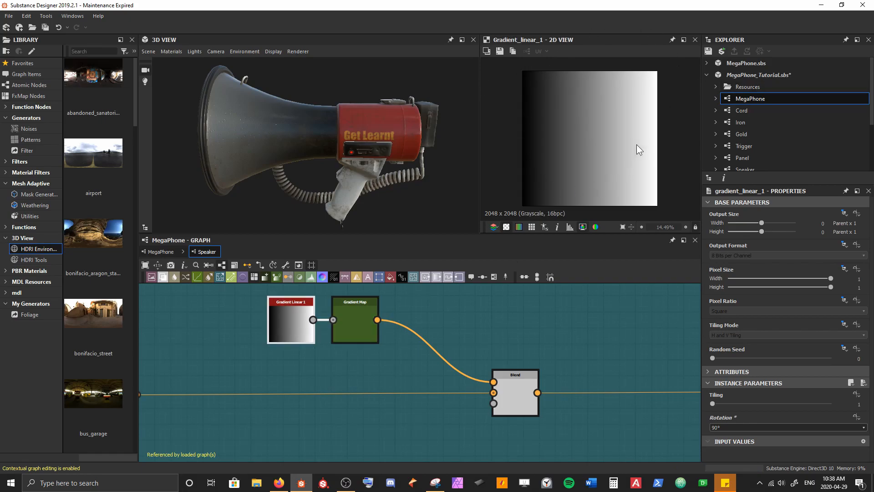
In the Gradient Map's Gradient Editor, move the white key to position 0.392
double_click(347, 324)
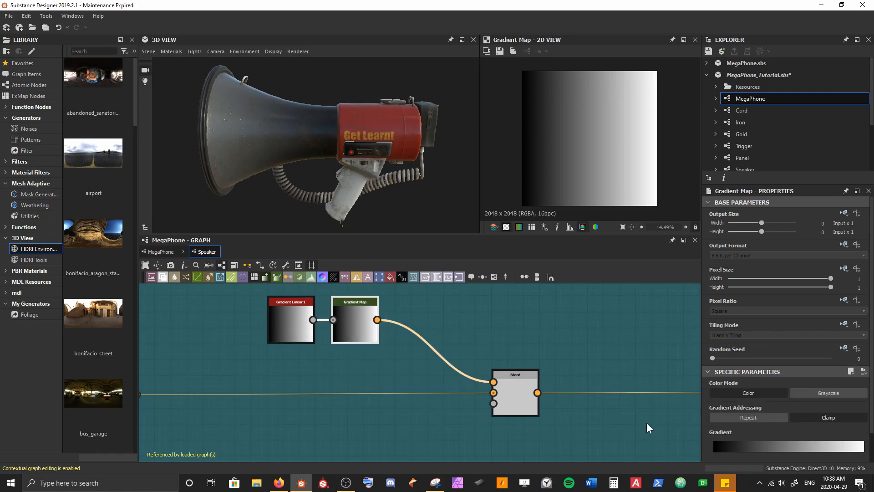
scroll(770, 410, "down", 2)
left_click(843, 441)
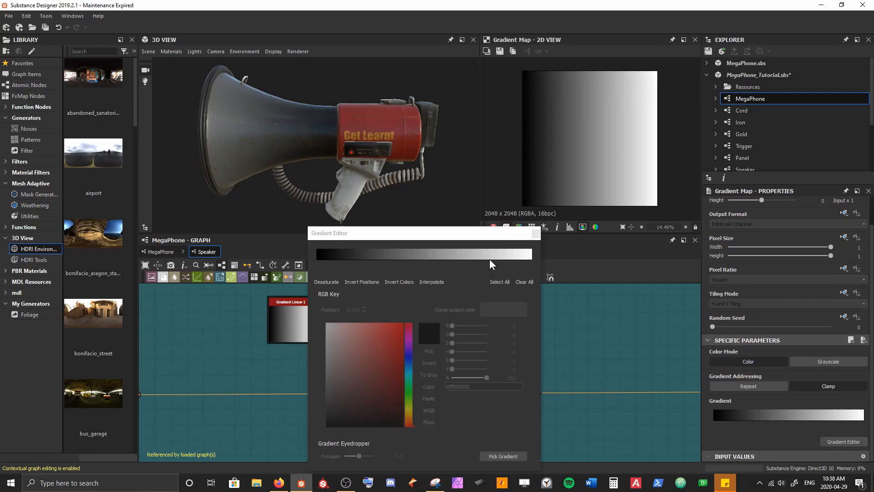
left_click_drag(468, 228, 460, 207)
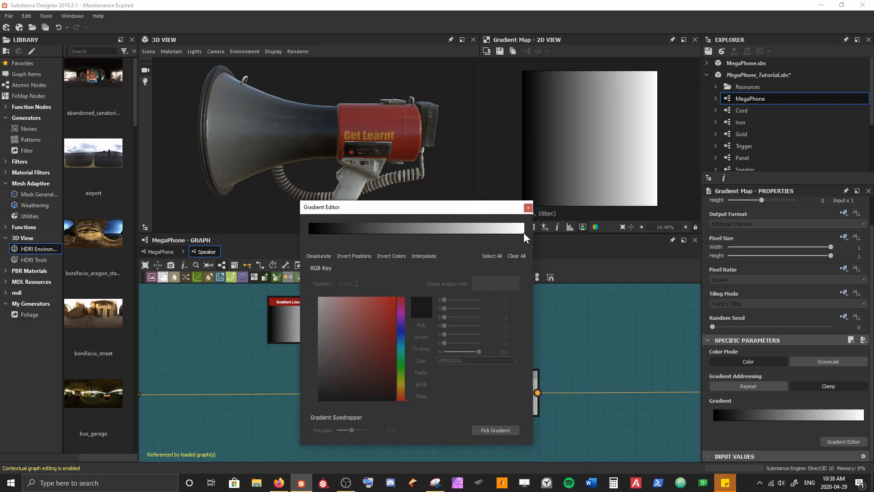
left_click(525, 234)
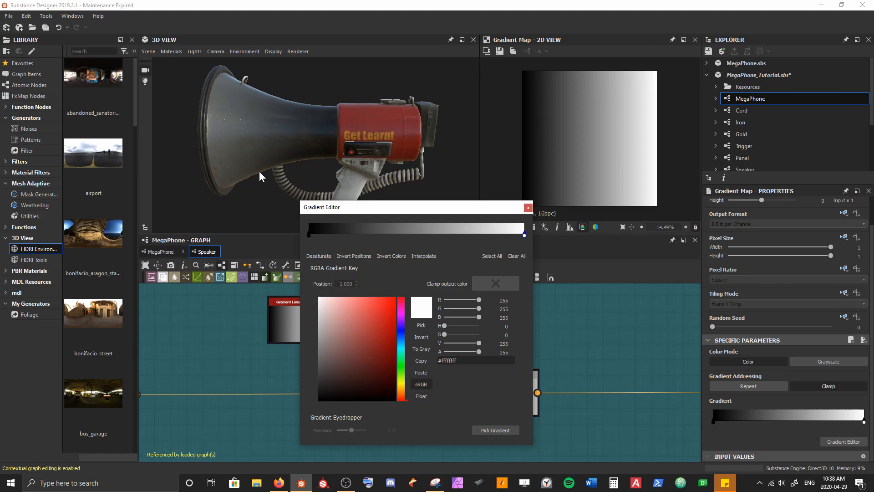
mouse_move(229, 105)
left_mouse_down()
mouse_move(269, 100)
mouse_move(242, 111)
left_mouse_up()
scroll(242, 105, "up", 3)
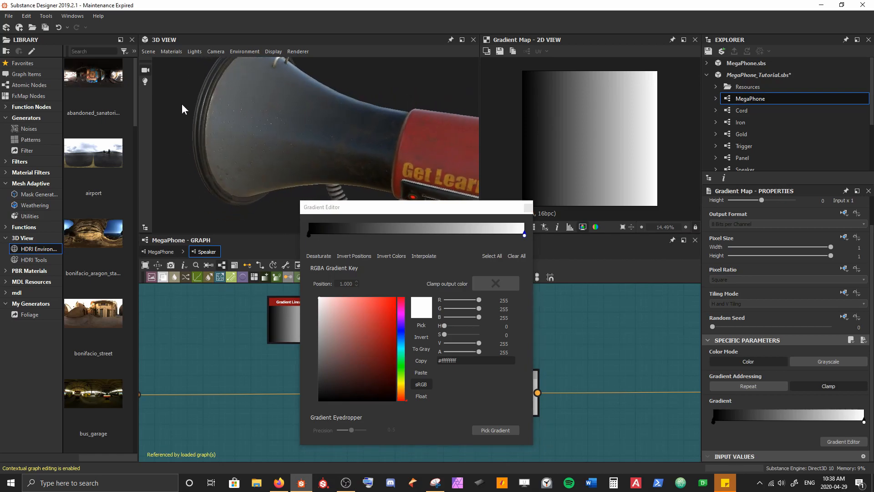
left_click_drag(525, 234, 377, 239)
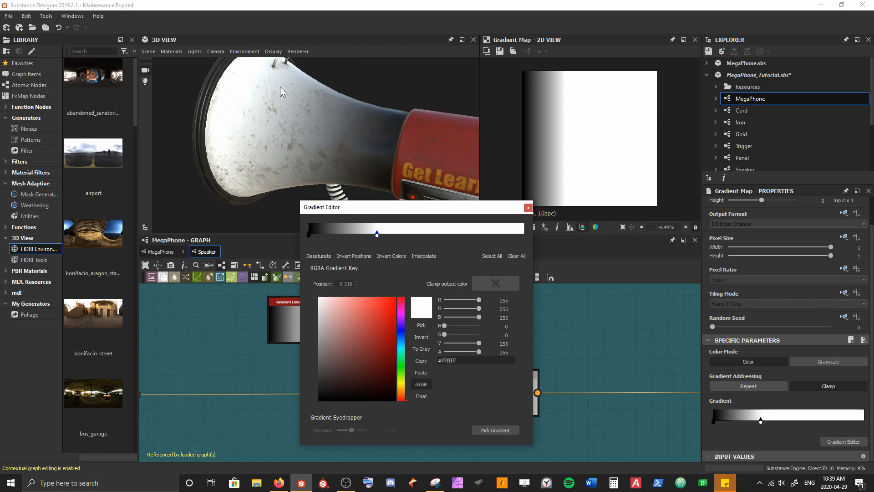
left_click_drag(378, 236, 394, 235)
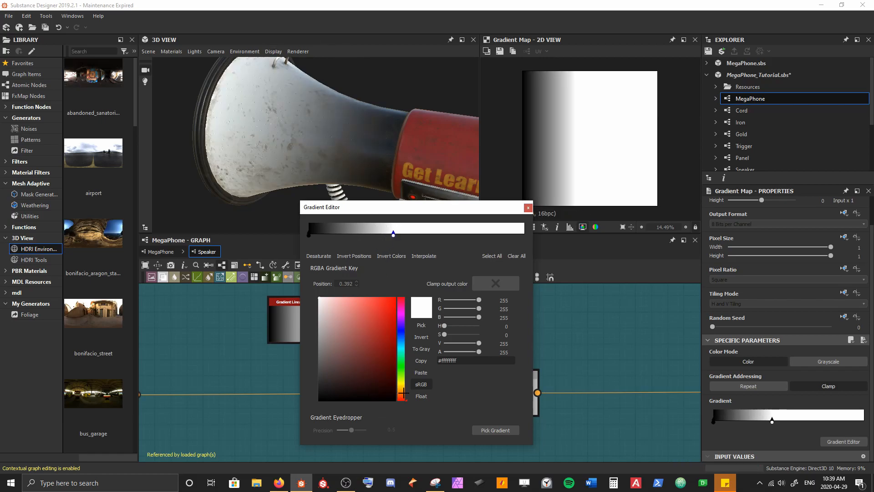
Colour the gradient key at 0.392 bright orange, #ffe95a08
left_click_drag(404, 393, 405, 398)
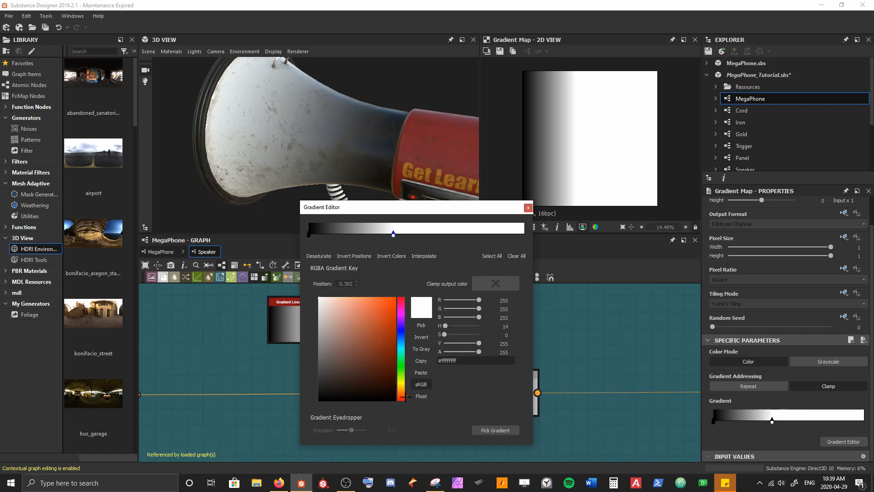
left_click_drag(376, 336, 386, 311)
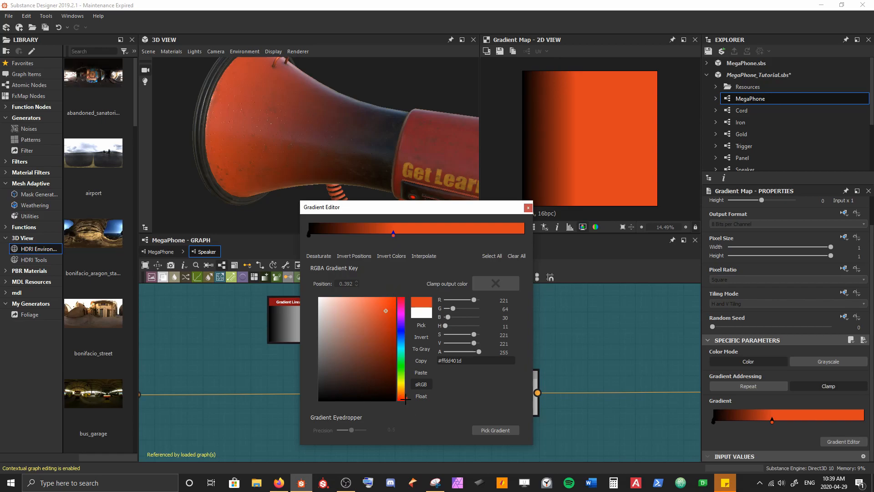
left_click(404, 395)
left_click(395, 304)
left_click(394, 306)
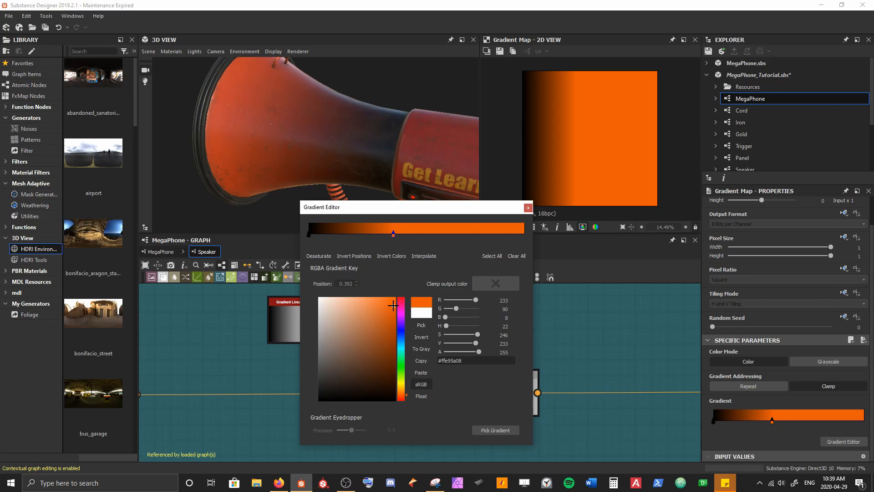
Add a gradient key at position 0.270 and colour it red, #ffdc0f0f
left_click(368, 233)
left_click(367, 234)
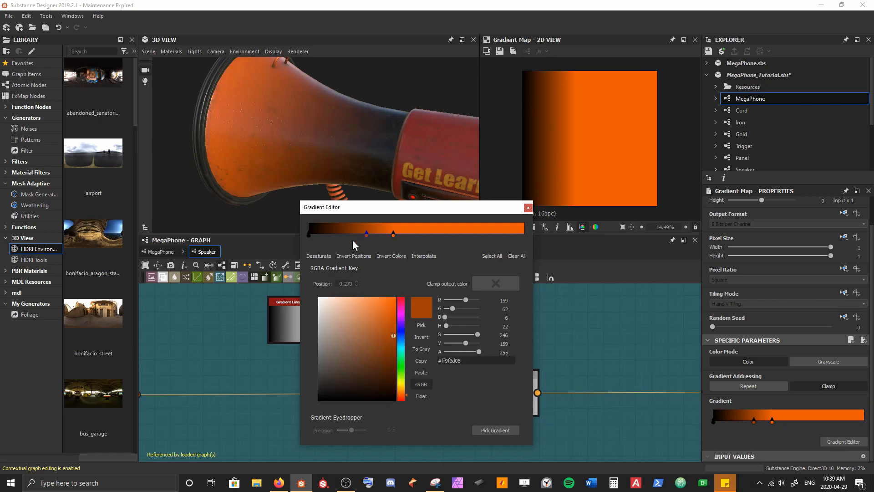
left_click(404, 397)
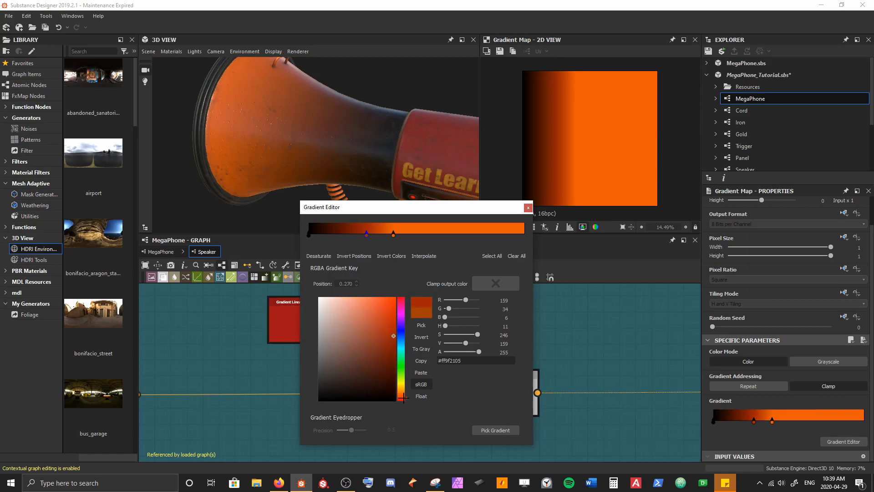
left_click(391, 311)
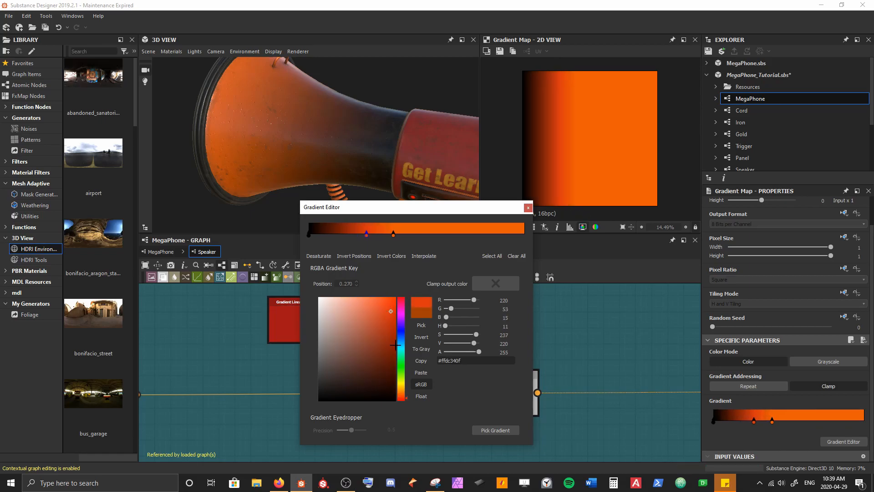
left_click(403, 400)
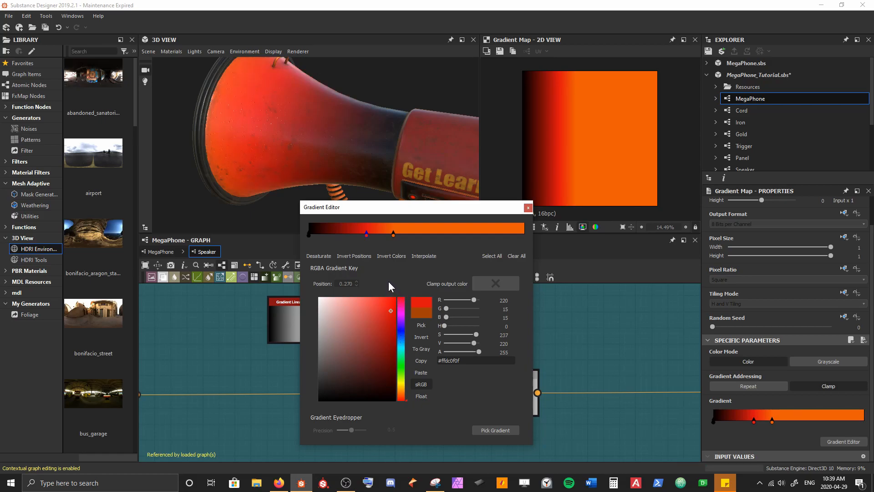
Reverse the order of the orange and red keys, placing orange at 0.293 and red at about 0.39
left_click_drag(294, 171, 288, 119)
left_click_drag(393, 234, 356, 234)
mouse_move(367, 233)
left_mouse_down()
mouse_move(392, 232)
mouse_move(372, 235)
left_mouse_up()
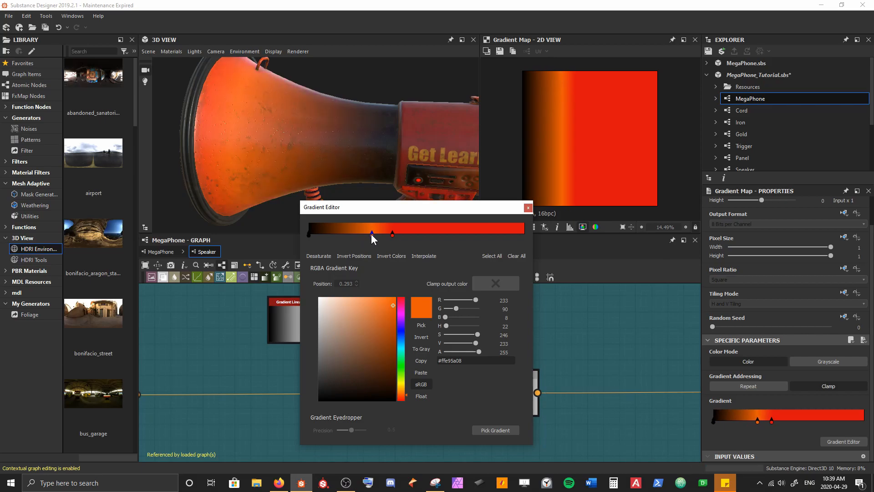
Colour the gradient key at position 0.000 golden yellow, #ffe5ac12, and close the Gradient Editor
left_click(308, 233)
left_click(404, 388)
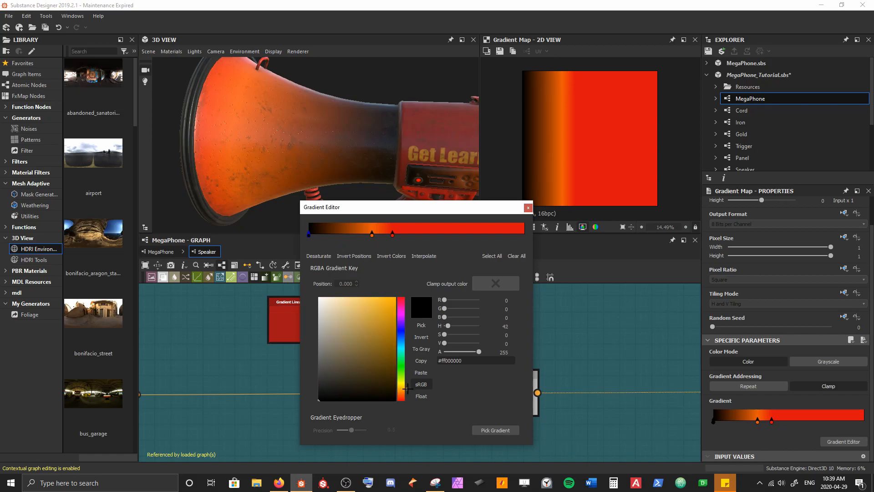
left_click_drag(382, 348, 389, 307)
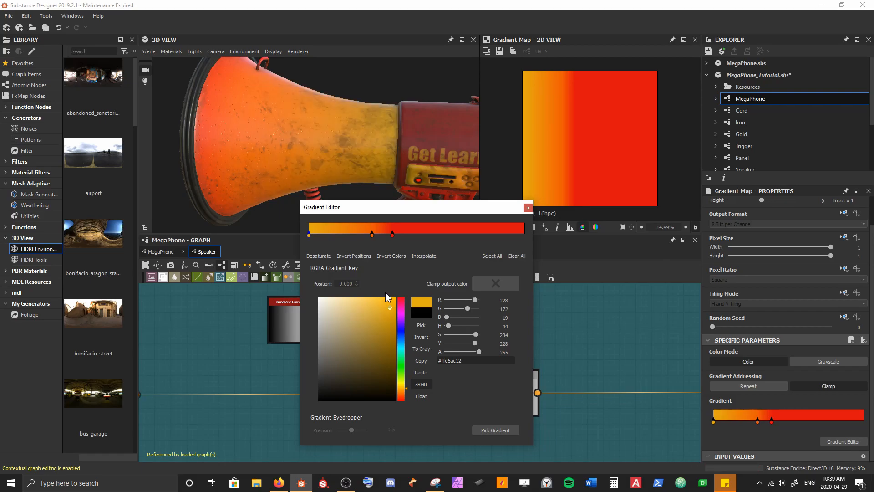
scroll(319, 154, "down", 4)
left_click_drag(319, 154, 240, 131)
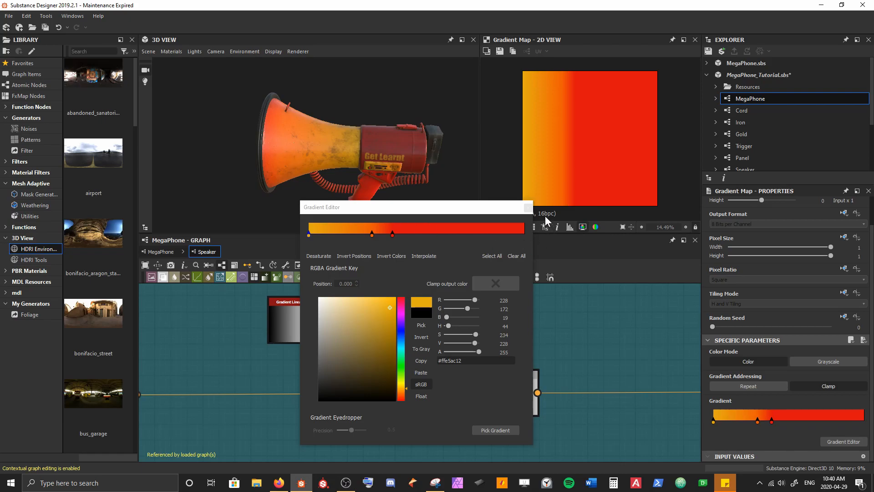
left_click(529, 208)
Examine the gradient on the megaphone in the 3D view, from inside the horn and along its side
left_click_drag(331, 219, 401, 187)
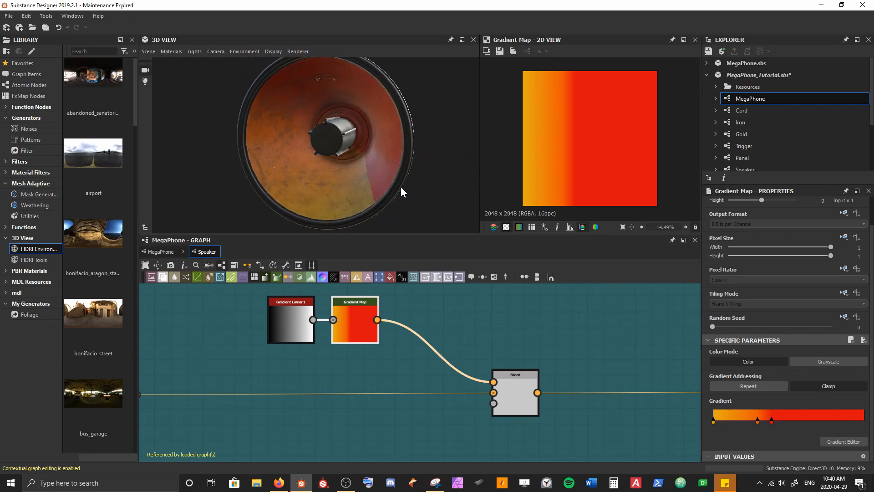
left_click_drag(270, 235, 351, 197)
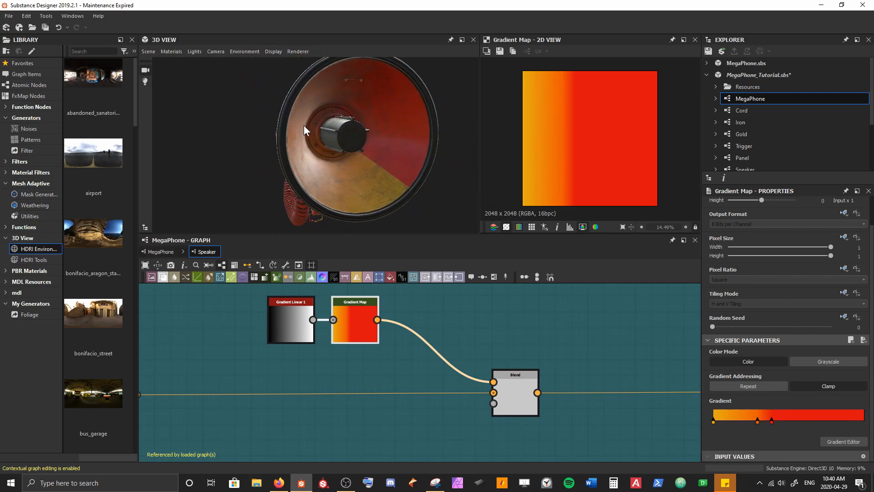
left_click_drag(405, 180, 321, 185)
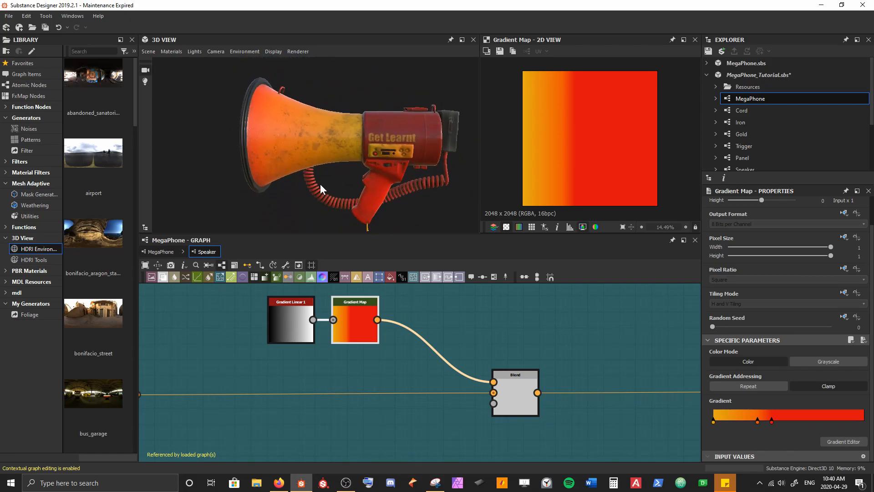
scroll(321, 185, "up", 3)
left_click_drag(408, 200, 414, 124)
left_click_drag(346, 138, 373, 136)
Add a Shape node below the gradient nodes and connect its output to the Blend node's opacity input
middle_click_drag(331, 396, 363, 324)
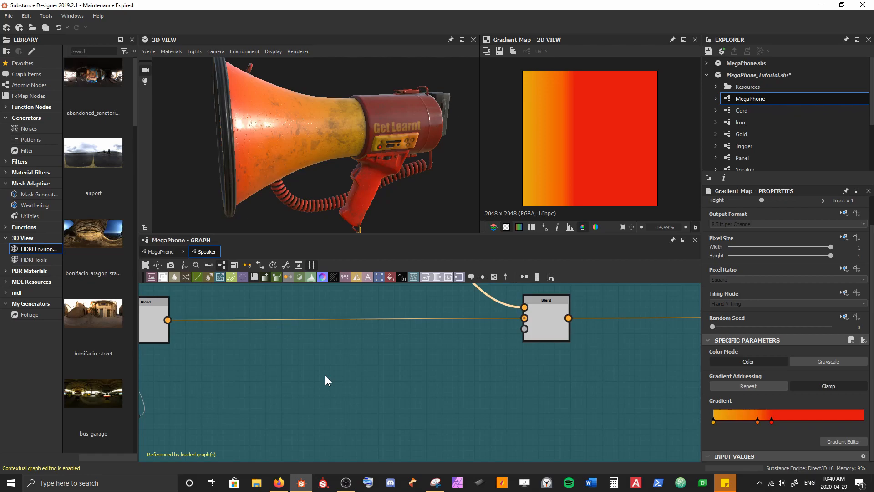
key("space")
type("shape")
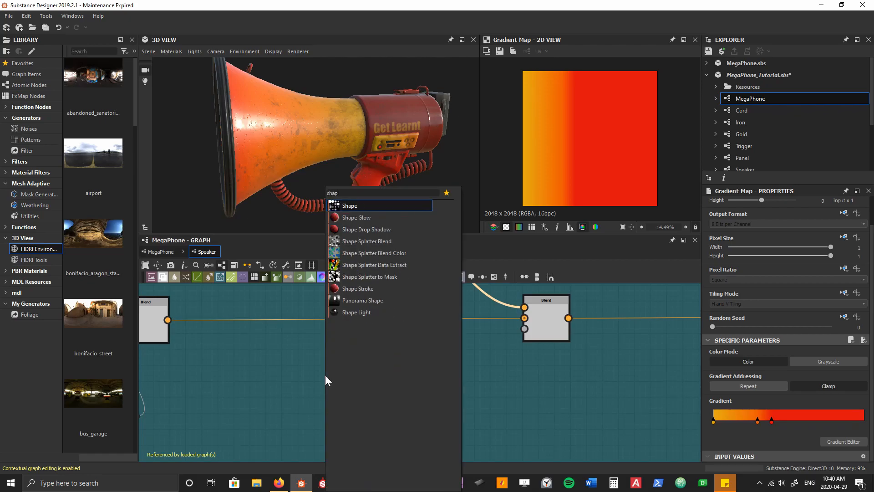
key("Return")
left_click_drag(344, 374, 519, 330)
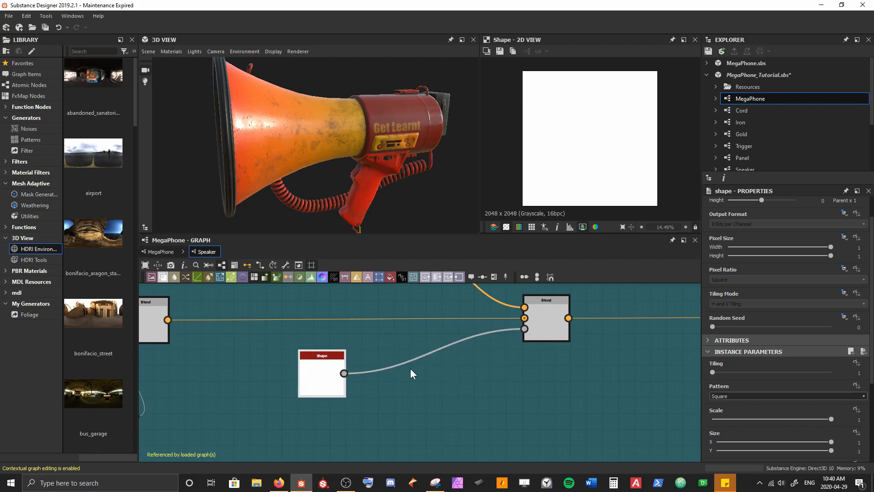
left_click_drag(327, 382, 267, 387)
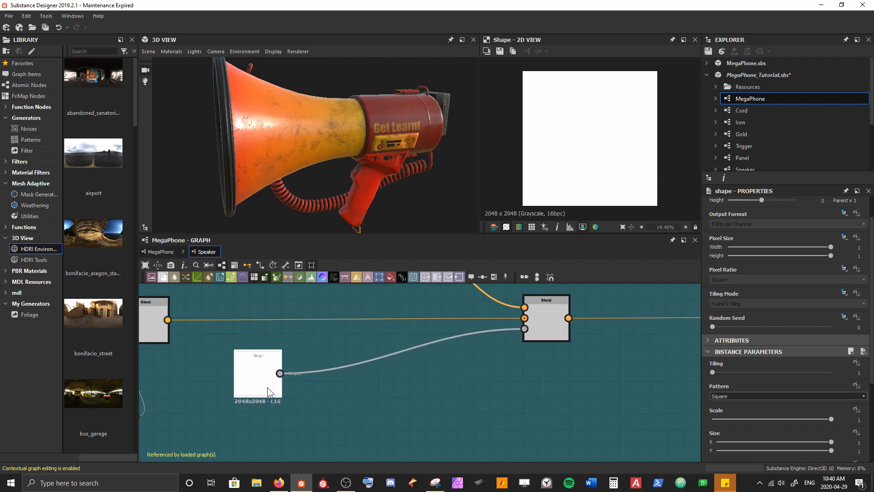
middle_click_drag(356, 400, 326, 345)
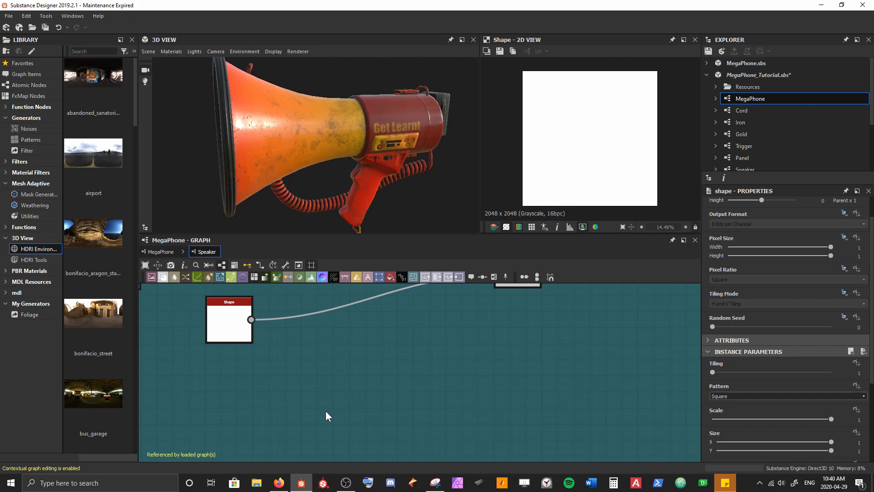
Place the MegaPhone_UV resource in the graph as a bitmap node and set its colour mode to Grayscale
right_click(326, 411)
key("Escape")
left_click(716, 86)
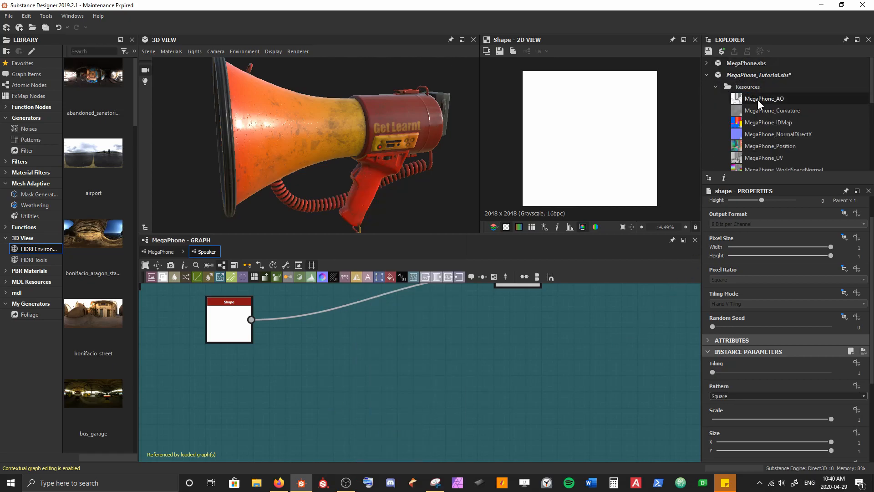
left_click_drag(769, 157, 449, 327)
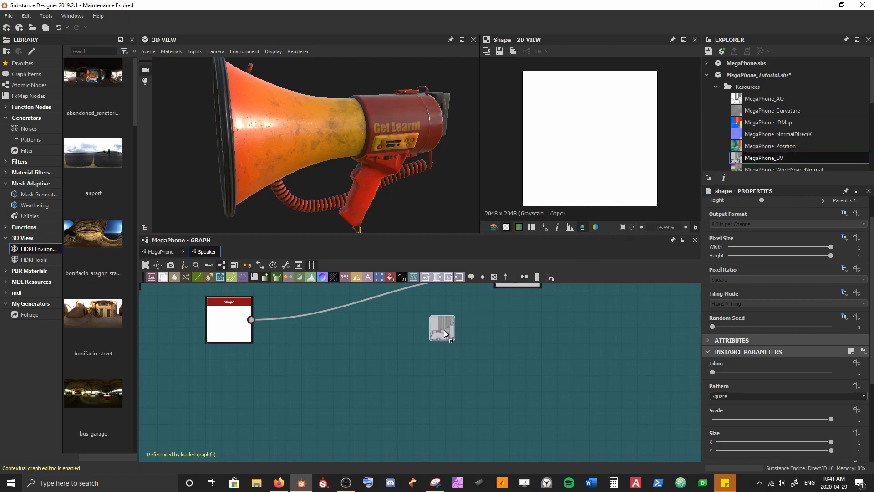
left_click_drag(381, 388, 382, 388)
scroll(542, 112, "up", 6)
middle_click_drag(542, 112, 565, 80)
scroll(566, 138, "up", 2)
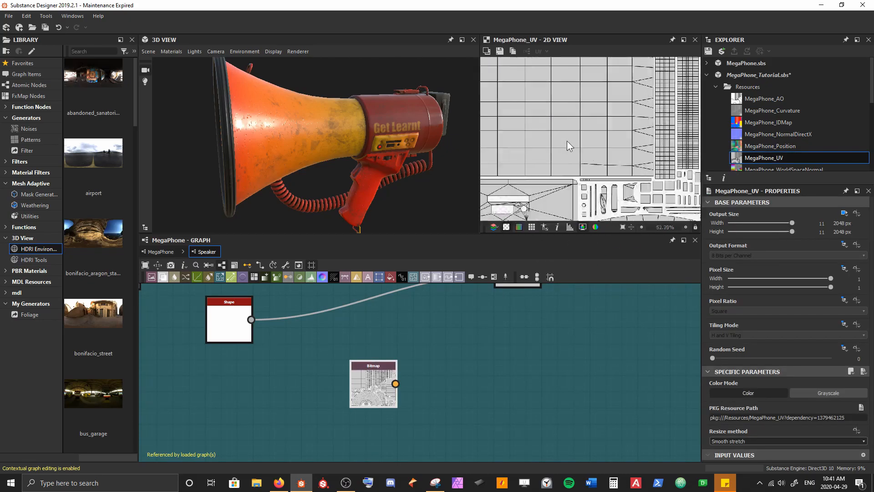
middle_click_drag(543, 157, 591, 183)
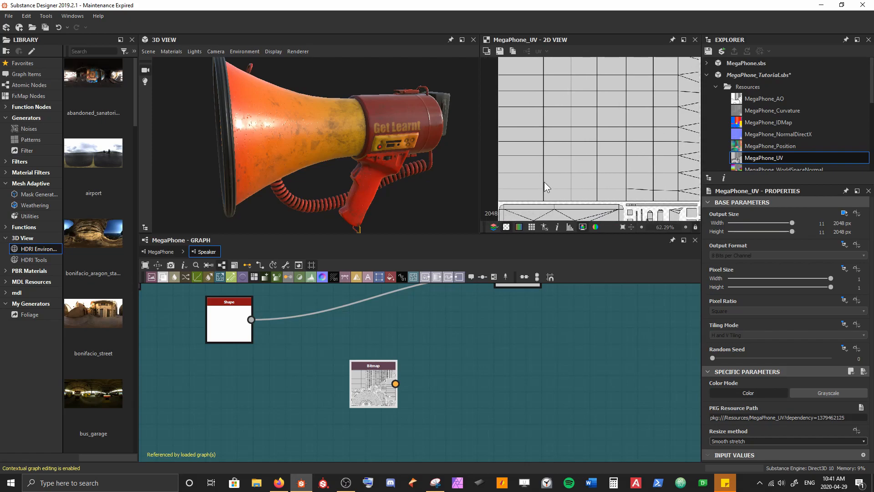
left_click_drag(454, 235, 455, 257)
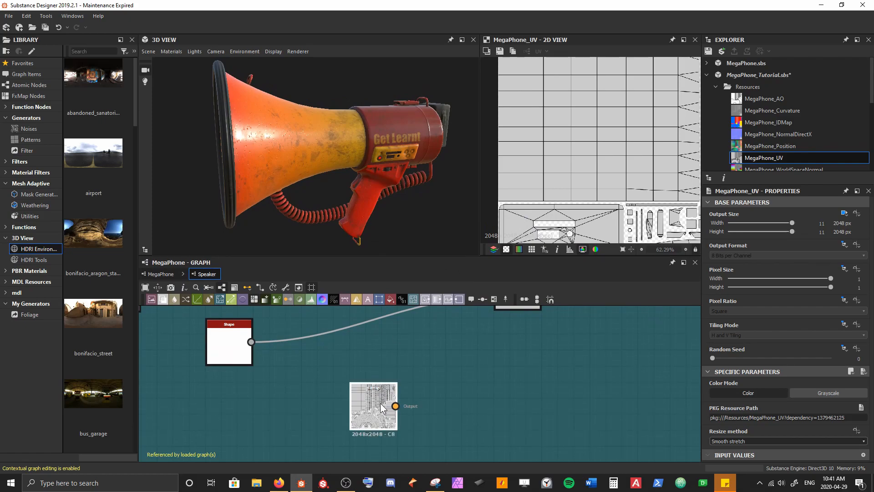
left_click(814, 395)
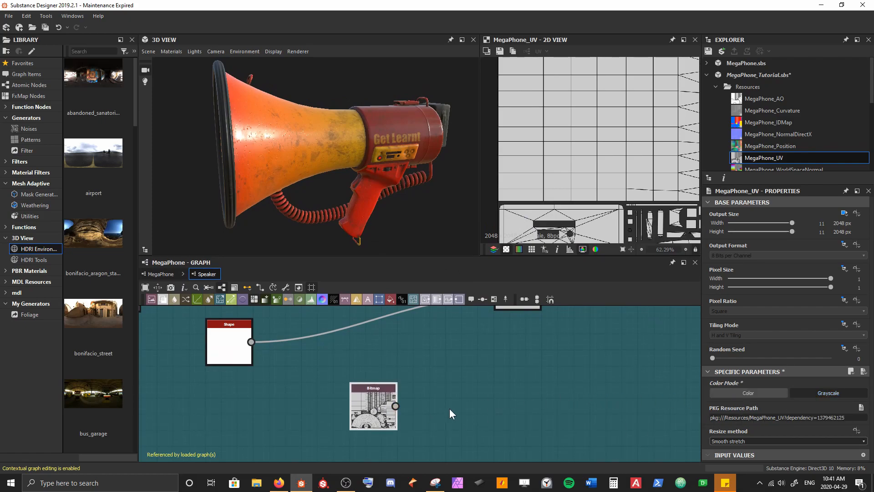
Add a second Blend node with the UV bitmap as background and the Shape node as foreground
left_click_drag(396, 406, 467, 364)
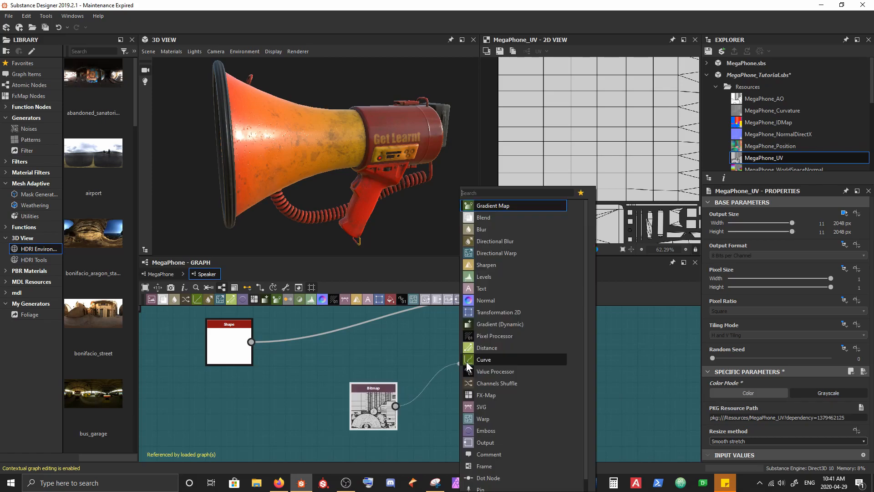
type("bl")
key("Return")
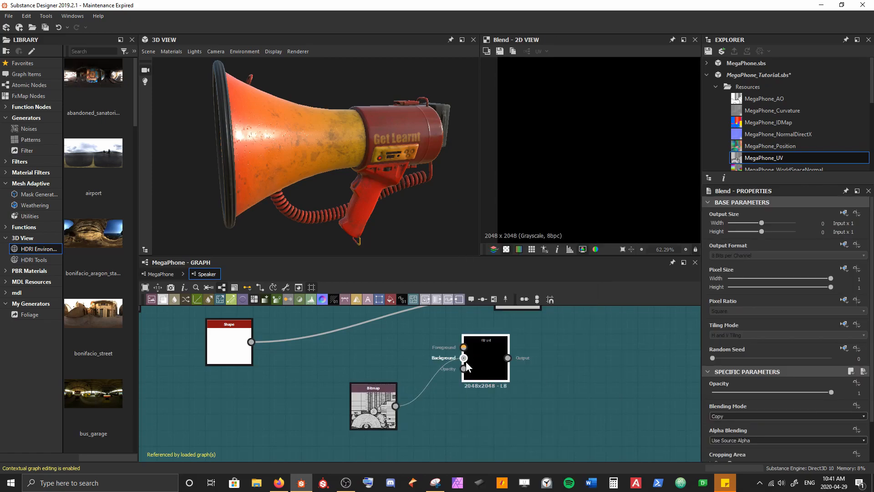
left_click_drag(253, 342, 463, 347)
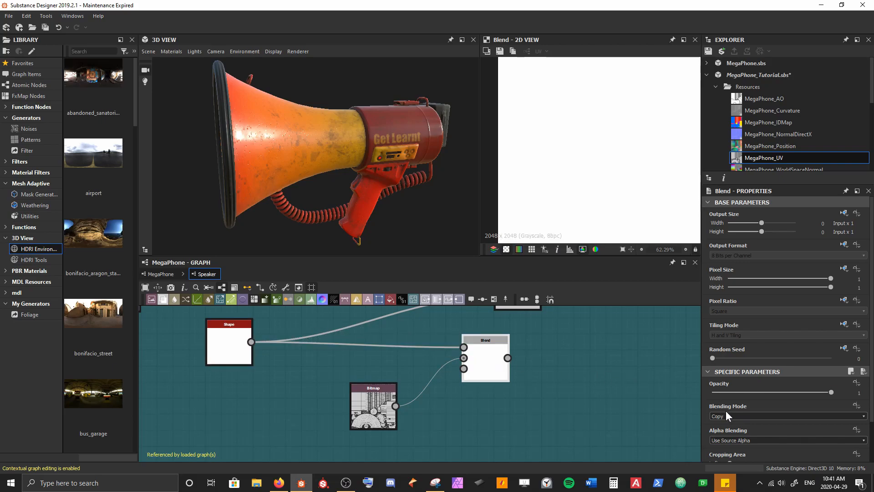
Try Multiply as the new Blend node's blending mode, and settle on Screen
left_click(738, 416)
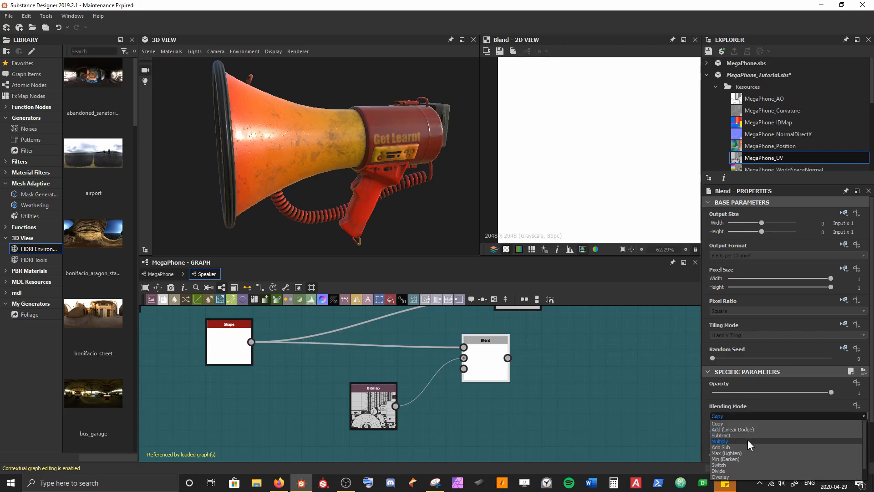
left_click(748, 440)
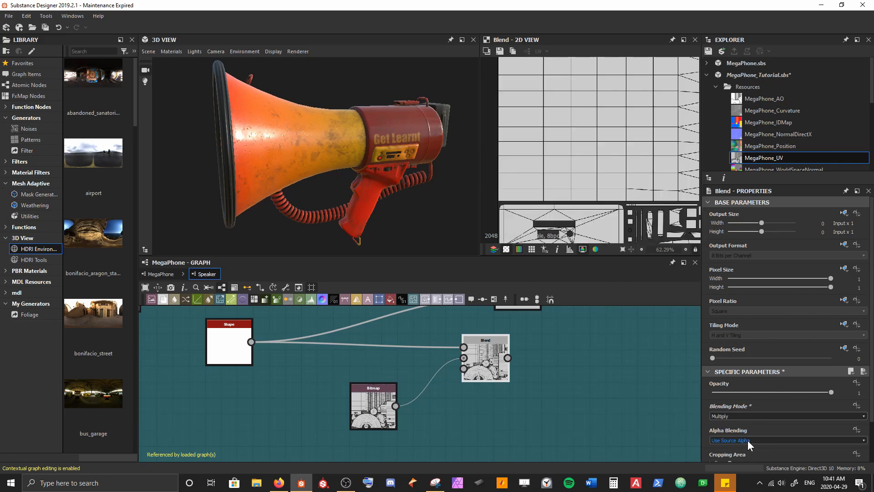
left_click(761, 416)
scroll(760, 440, "down", 1)
left_click(728, 473)
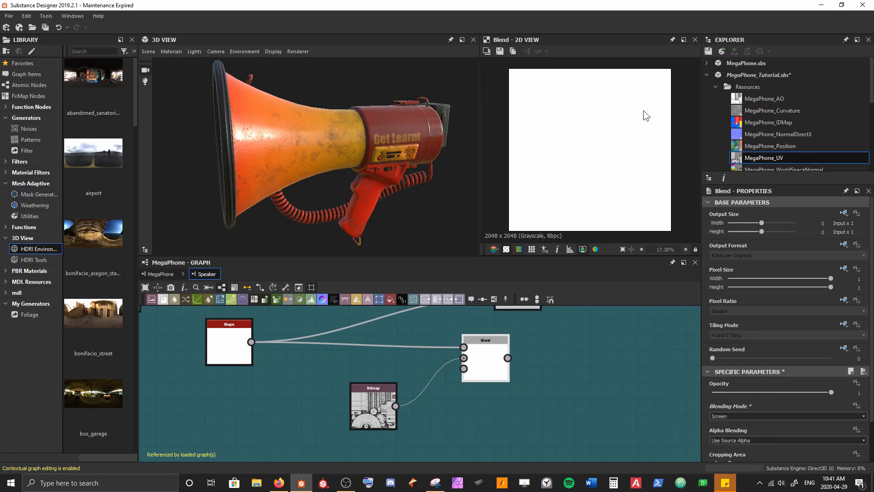
Insert a Transformation 2D node between the Shape node and the nodes it feeds
left_click(225, 355)
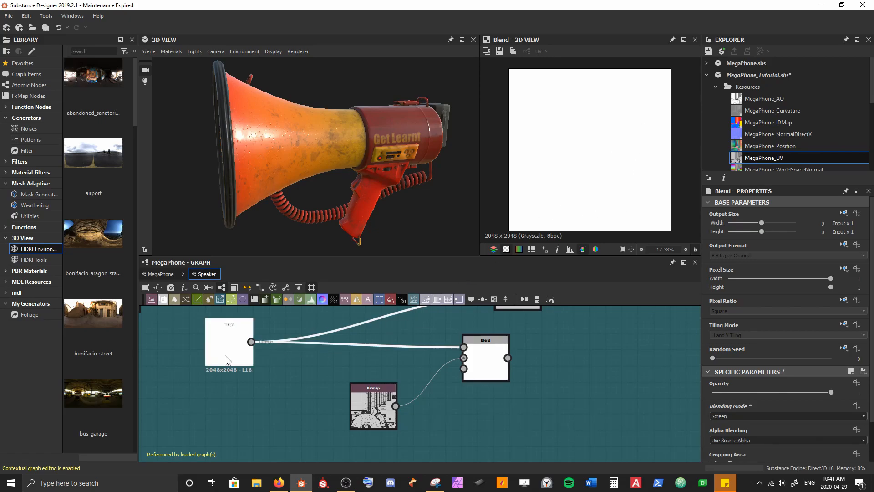
key("space")
type("tr")
key("Return")
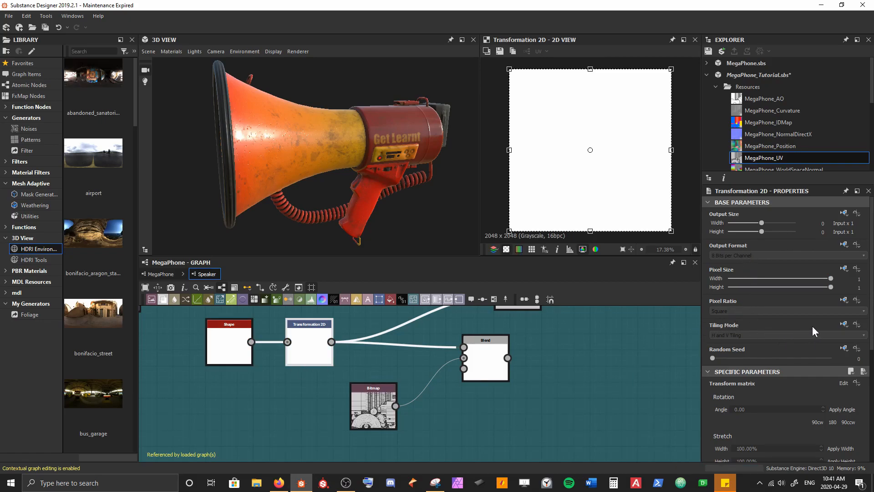
Make the Transformation 2D node's tiling mode absolute and set it to No Tiling
left_click(844, 324)
left_click(844, 324)
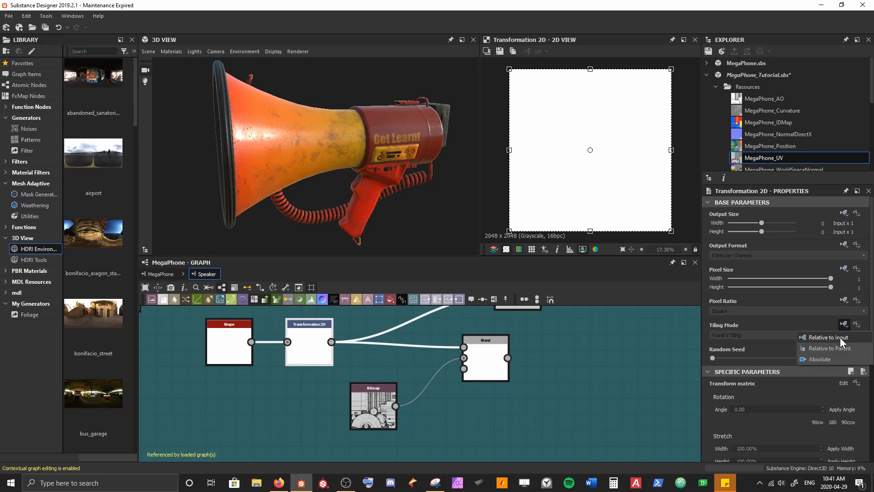
left_click(834, 360)
left_click(743, 336)
left_click(741, 344)
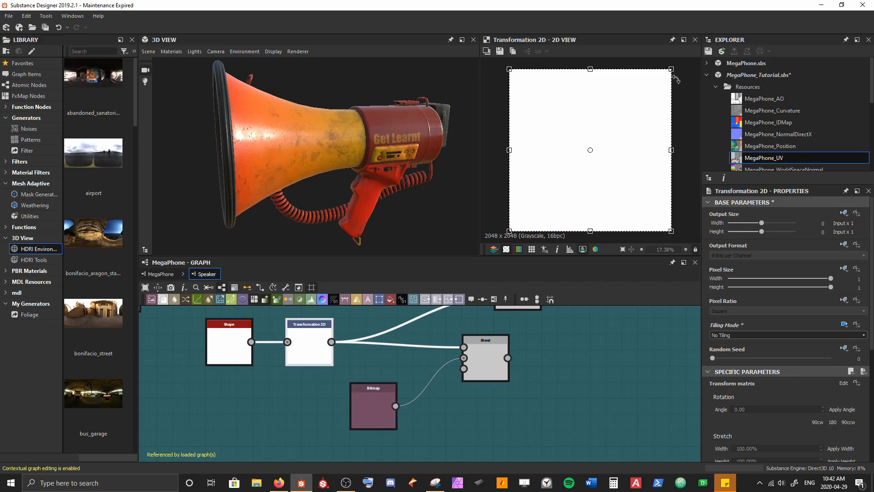
Shrink the white shape to a rectangle in the texture's upper-left area, and display the new Blend node's output to compare it with the UV layout
left_click_drag(671, 71, 549, 108)
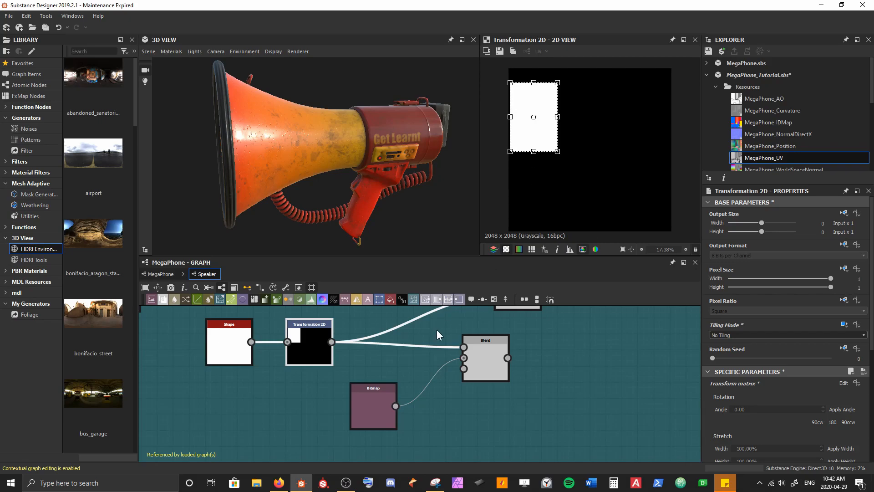
double_click(362, 419)
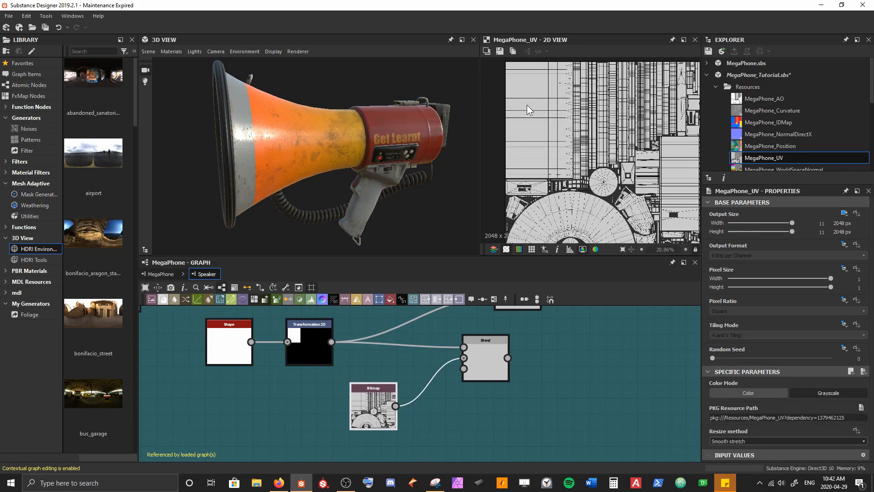
scroll(555, 184, "up", 3)
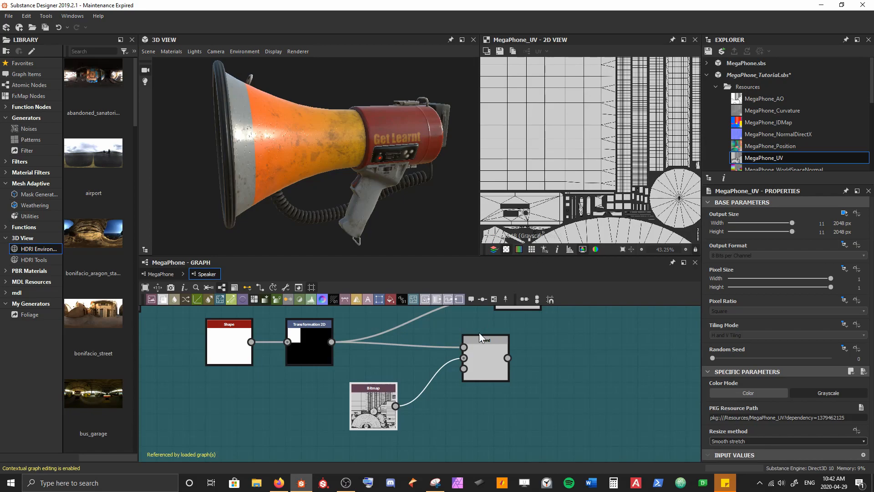
double_click(490, 355)
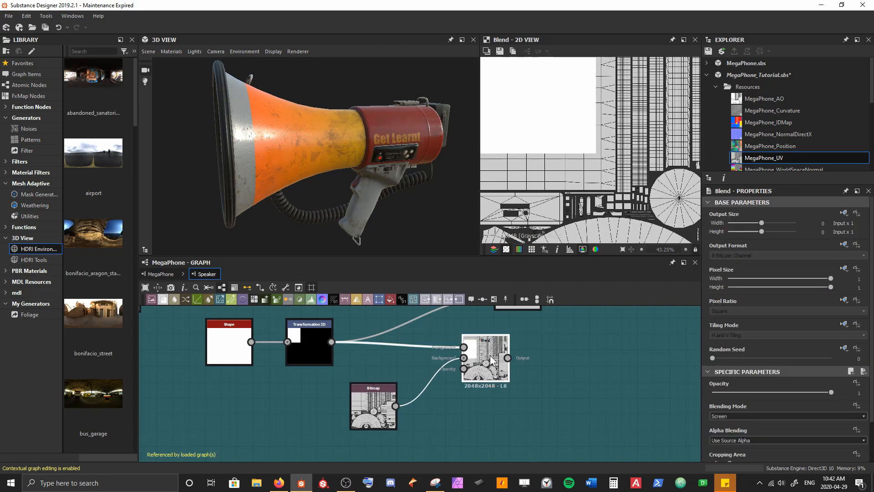
With the Blend output still displayed, stretch the Transformation 2D shape's lower edge to the bottom of the horn's UV island
left_click(303, 348)
left_click_drag(477, 207, 434, 208)
scroll(501, 155, "up", 5)
middle_click_drag(501, 155, 521, 145)
left_click_drag(528, 117, 521, 199)
scroll(521, 201, "up", 9)
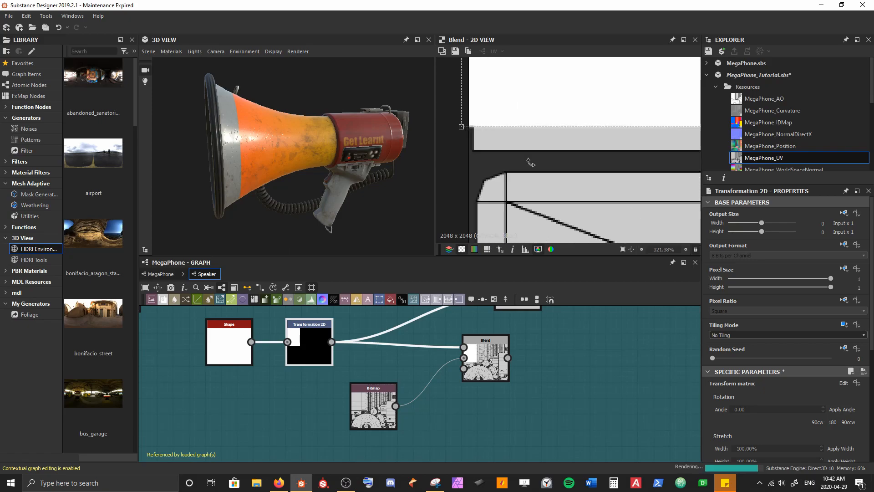
left_click_drag(514, 116, 514, 155)
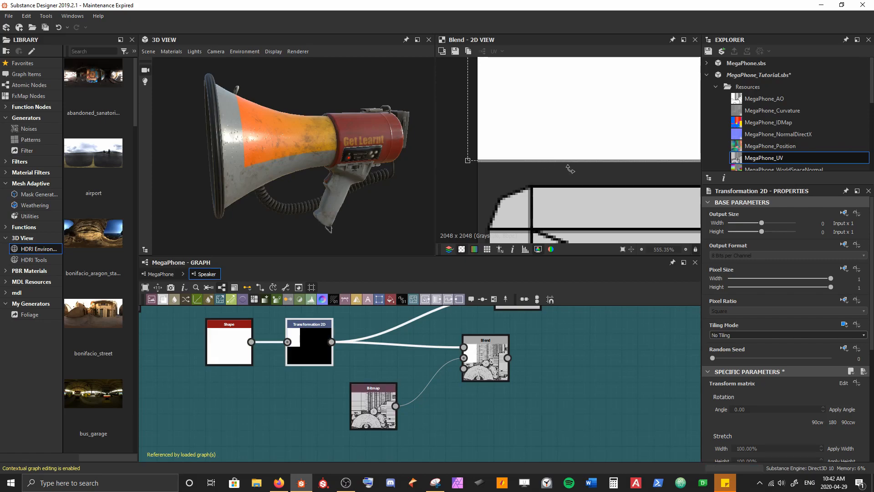
scroll(569, 169, "down", 8)
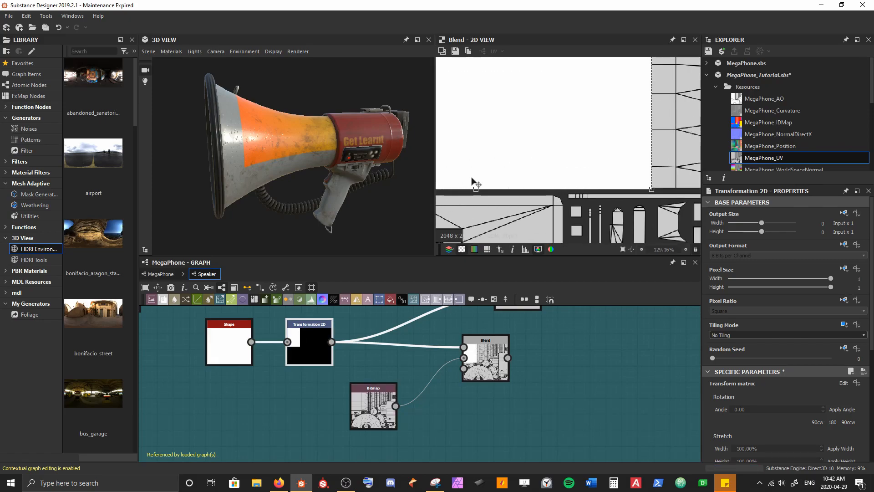
Stretch the Transformation 2D shape's right edge to the outer border of the horn's UV island
scroll(474, 179, "down", 2)
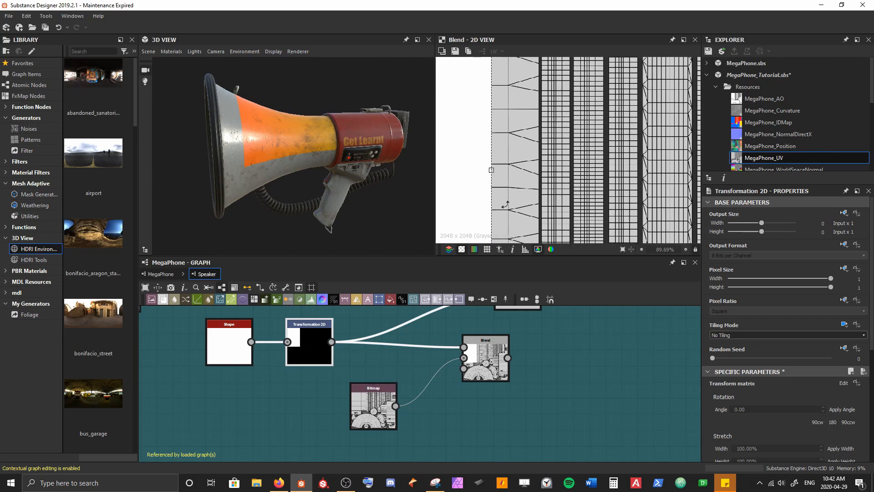
scroll(504, 206, "up", 4)
left_click_drag(477, 133, 572, 134)
scroll(582, 134, "up", 6)
scroll(582, 134, "up", 3)
left_click_drag(496, 122, 565, 121)
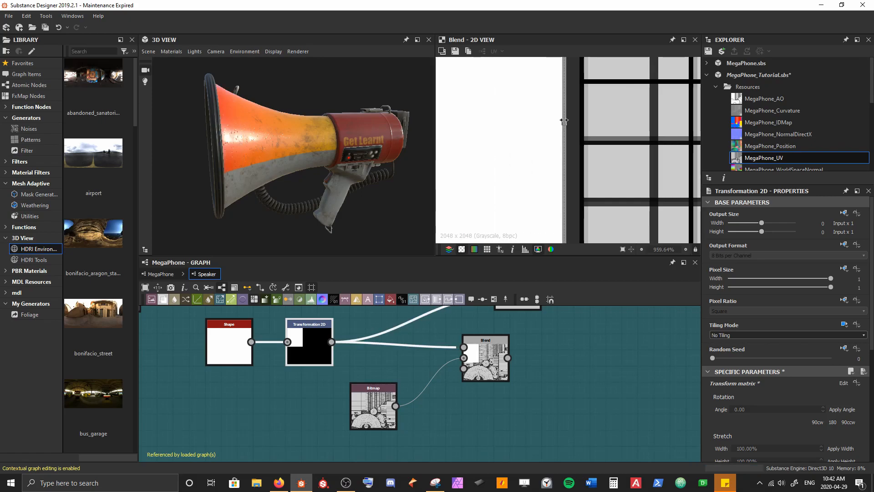
scroll(557, 118, "down", 15)
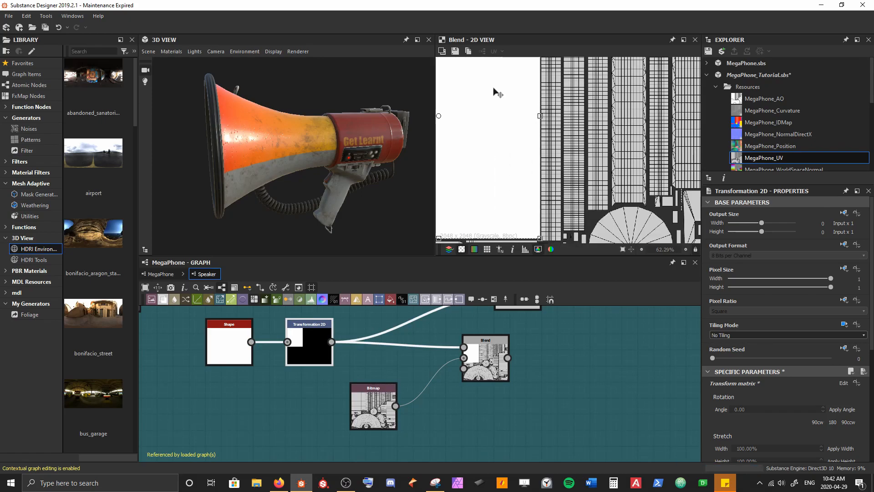
Stretch the Transformation 2D shape's upper edge to the top of the horn's UV island
middle_click_drag(494, 88, 560, 205)
middle_click_drag(522, 127, 557, 182)
left_click_drag(540, 167, 540, 93)
middle_click_drag(540, 98, 540, 116)
scroll(540, 116, "up", 5)
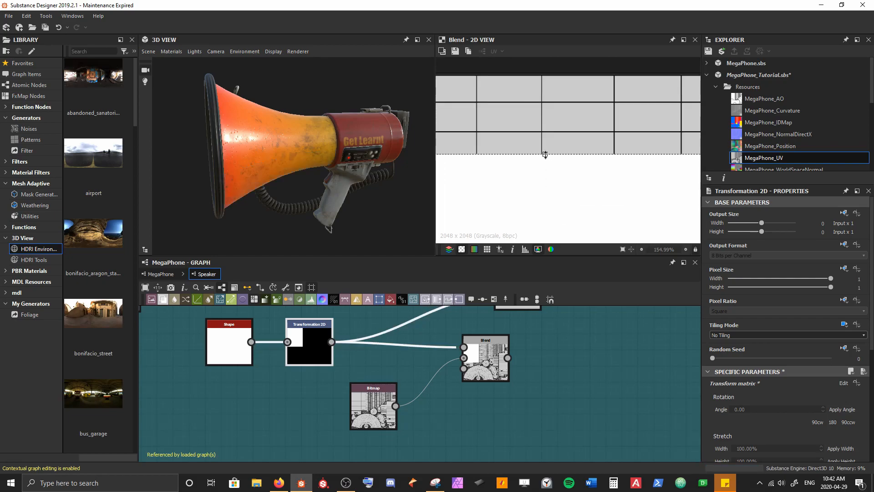
left_click_drag(545, 154, 555, 75)
scroll(568, 124, "down", 3)
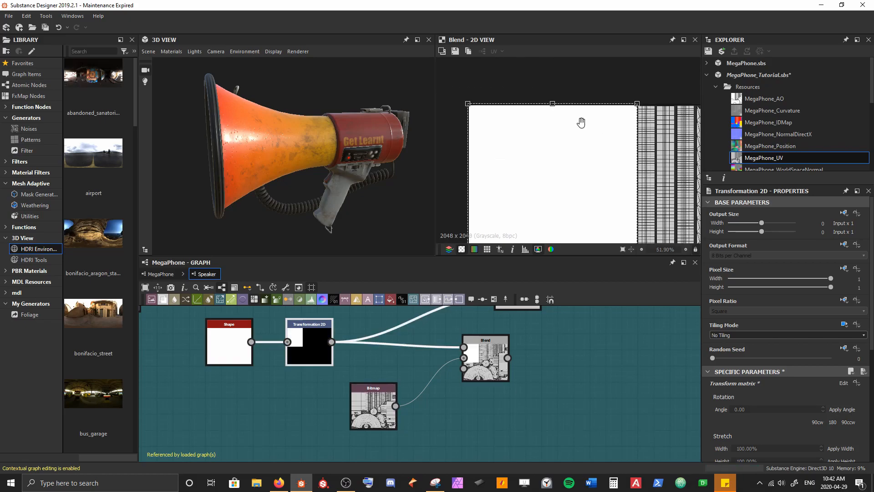
scroll(576, 164, "down", 6)
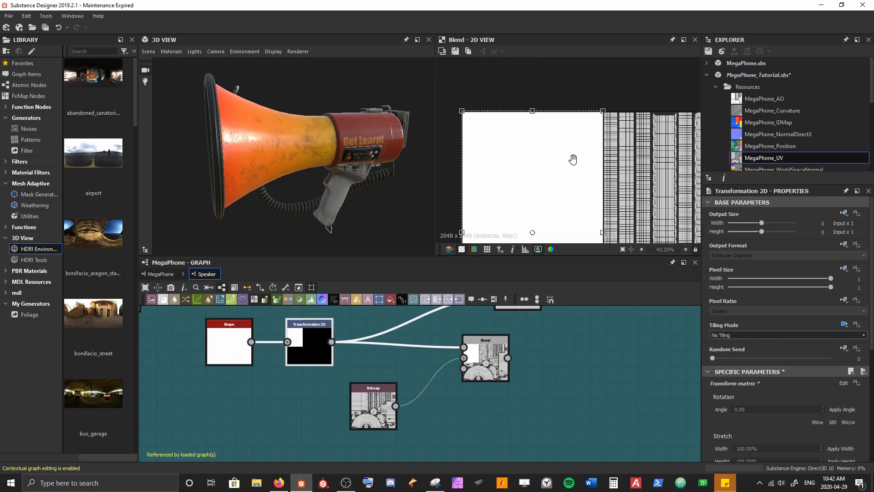
Check the mask's corner against the UV layout and the gradient's coverage on the megaphone's horn
middle_click_drag(541, 143, 561, 142)
scroll(560, 142, "up", 10)
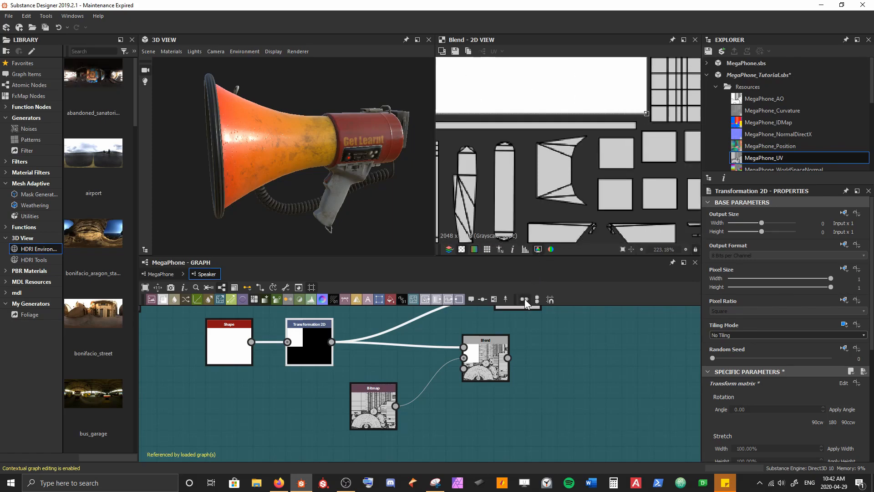
scroll(563, 205, "down", 7)
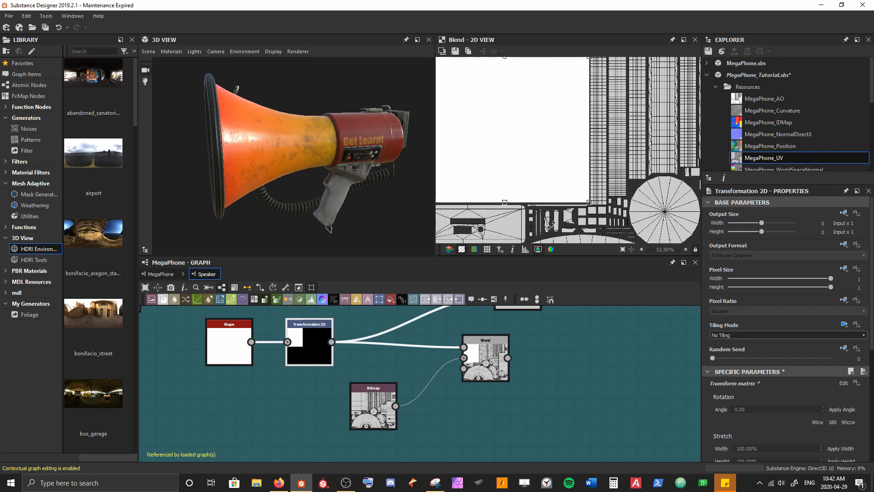
left_click(525, 392)
left_click_drag(310, 117, 245, 102)
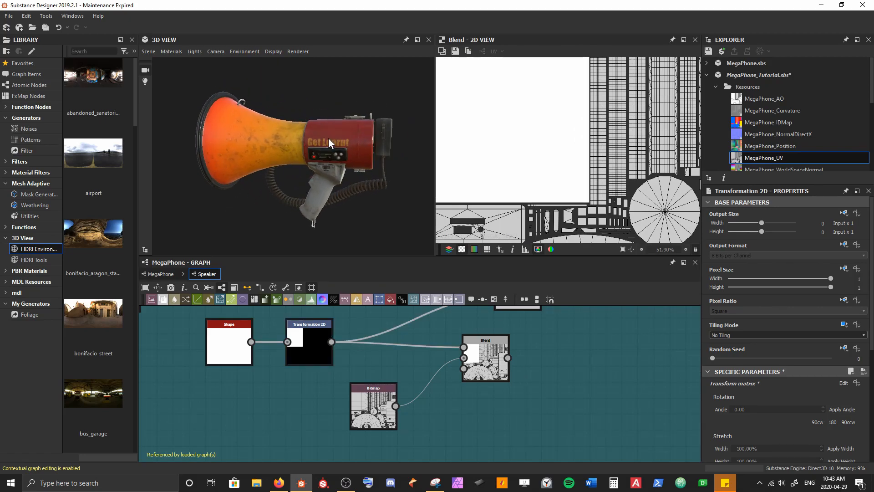
Display the gradient Blend's output, delete the UV Bitmap node, and move the spare Blend node closer to the Transformation 2D node
middle_click_drag(470, 324, 425, 382)
scroll(426, 383, "down", 3)
double_click(455, 362)
scroll(542, 162, "down", 4)
middle_click_drag(363, 395, 371, 365)
left_click(378, 395)
key("Delete")
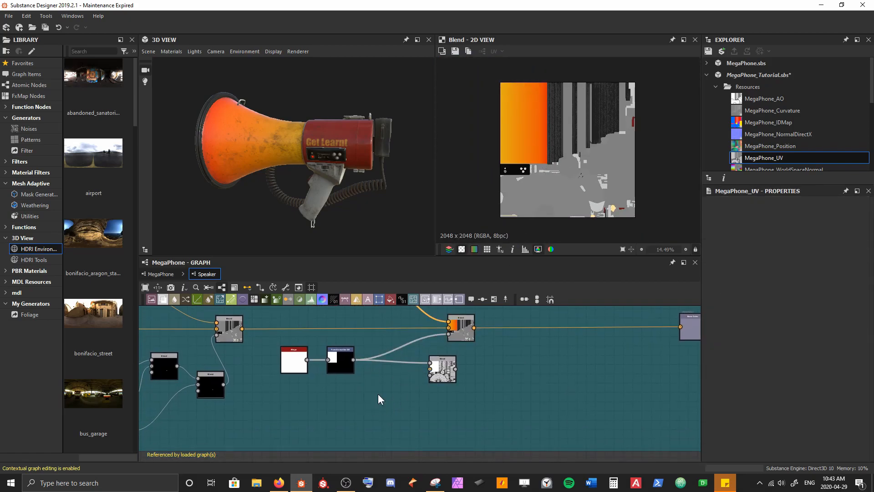
left_click_drag(441, 384, 385, 402)
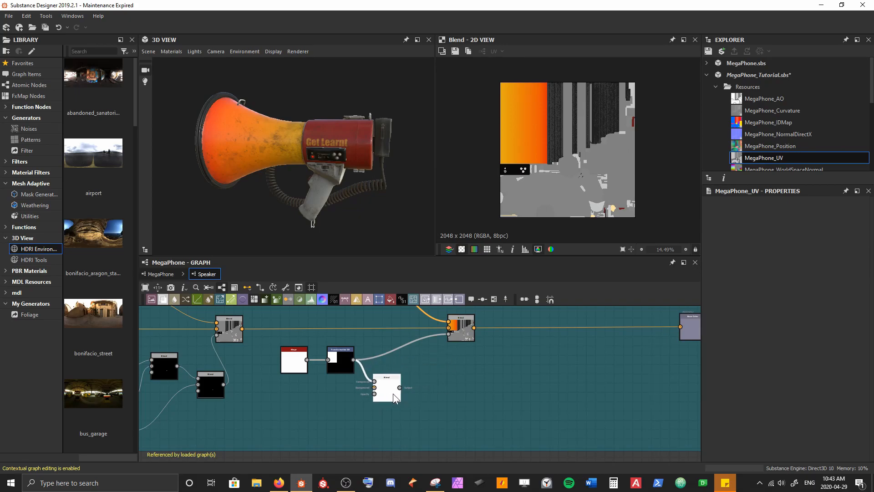
Inspect the gradient on the horn up close and display the Transformation 2D node's mask
left_click_drag(296, 151, 275, 74)
scroll(281, 199, "up", 3)
mouse_move(280, 199)
left_mouse_down()
mouse_move(297, 197)
mouse_move(281, 213)
left_mouse_up()
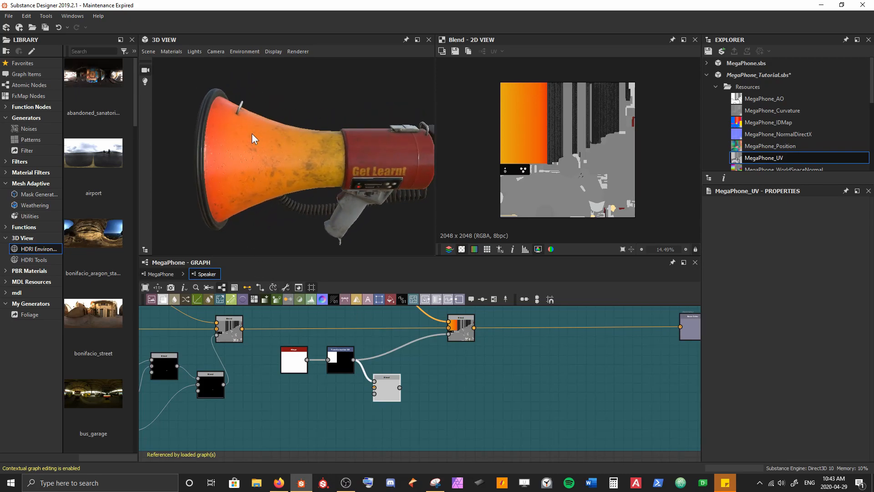
double_click(335, 358)
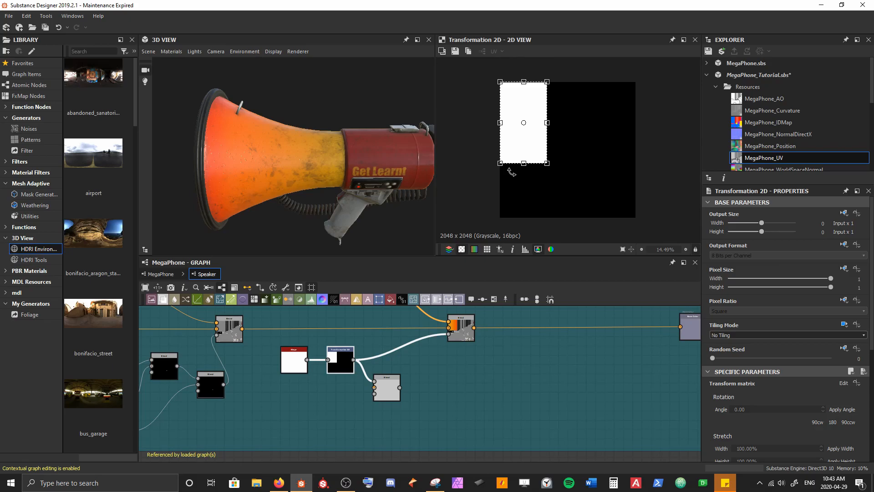
Add a Gaussian Noise node and connect it to the spare Blend node's background input
scroll(397, 368, "up", 3)
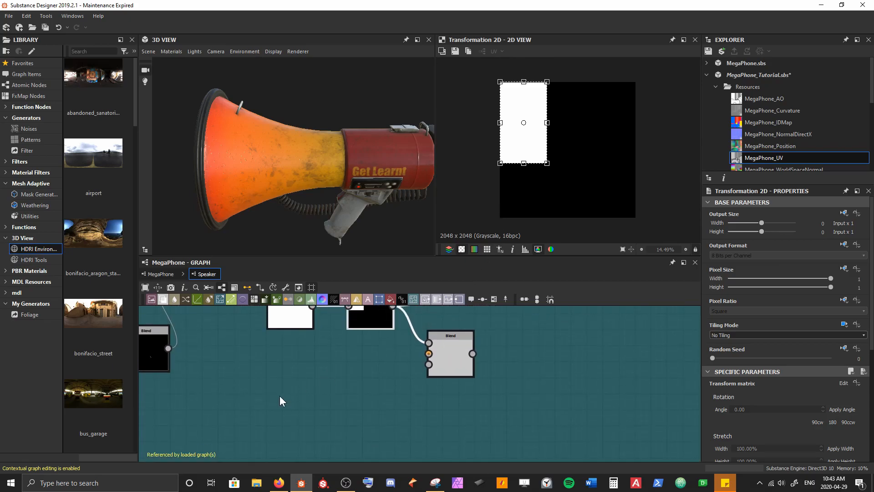
key("space")
type("ga")
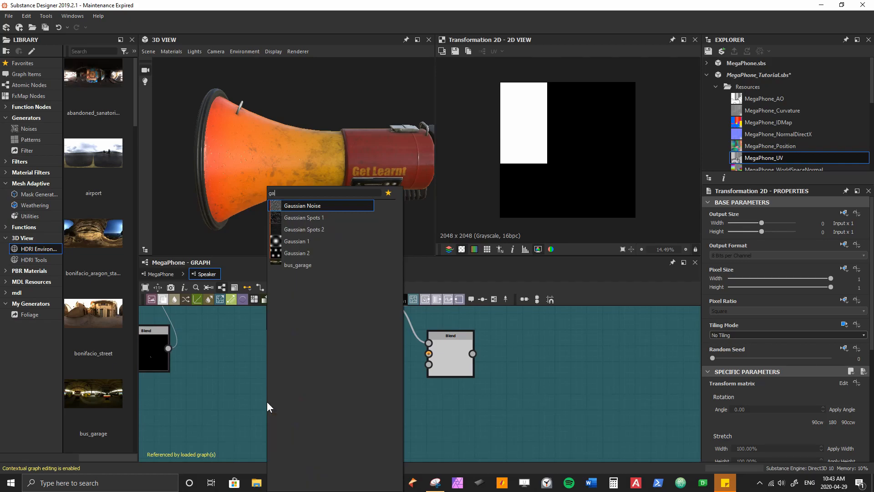
key("Return")
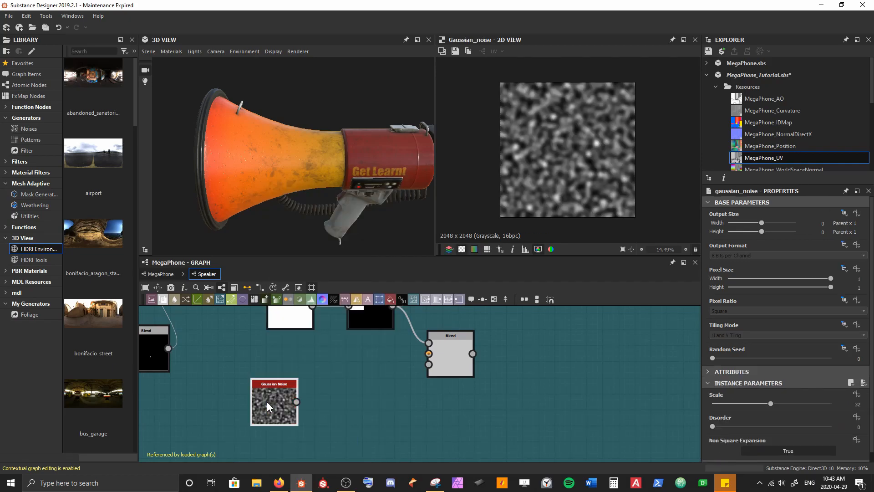
left_click_drag(286, 407, 429, 354)
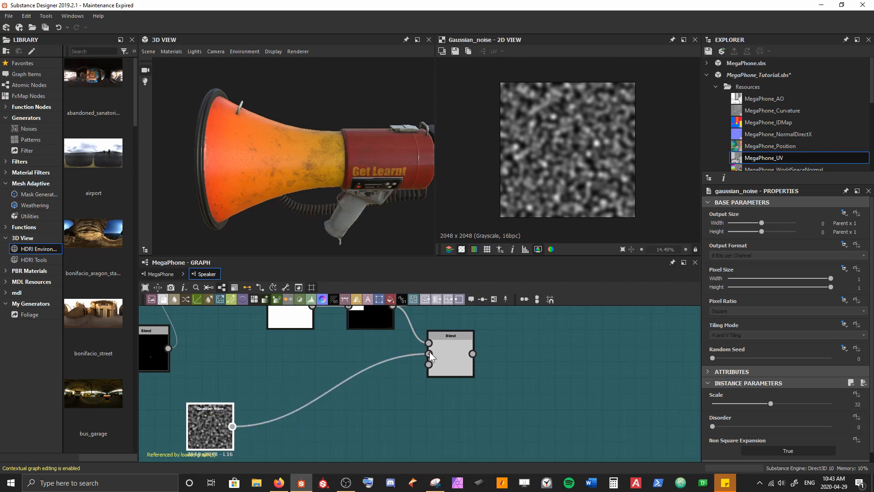
Connect the noise Blend's output to the gradient Blend's opacity input, and examine the result in the texture and on the model
double_click(455, 354)
middle_click_drag(456, 354, 417, 411)
left_click_drag(415, 412, 501, 320)
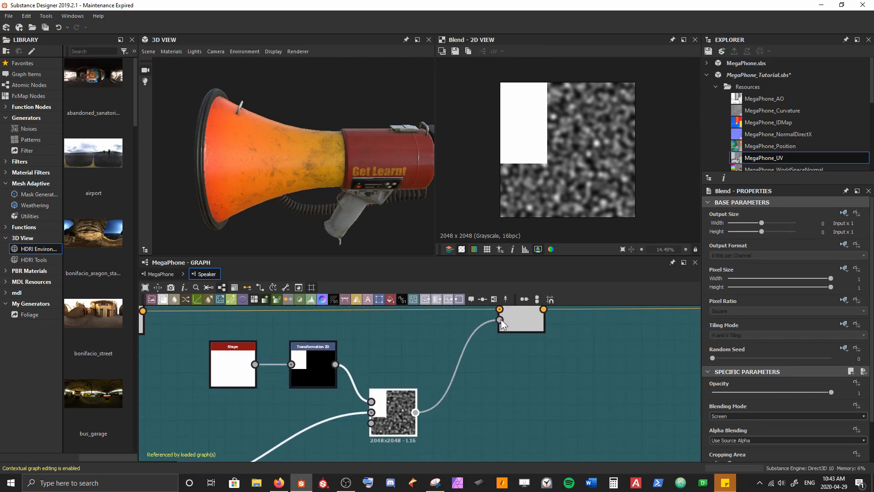
mouse_move(402, 425)
left_mouse_down()
mouse_move(428, 416)
mouse_move(411, 414)
left_mouse_up()
double_click(512, 321)
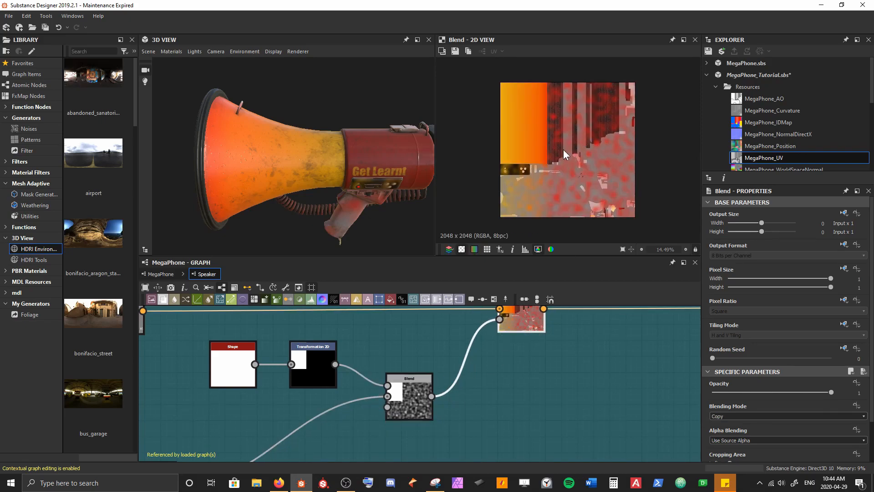
left_click_drag(313, 208, 329, 191)
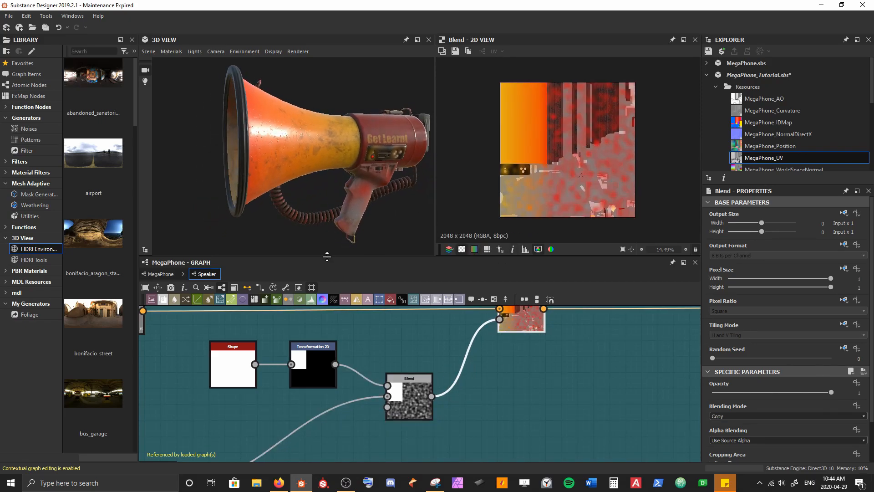
Set the noise Blend node's blending mode to Multiply
double_click(414, 398)
middle_click_drag(586, 409, 569, 389)
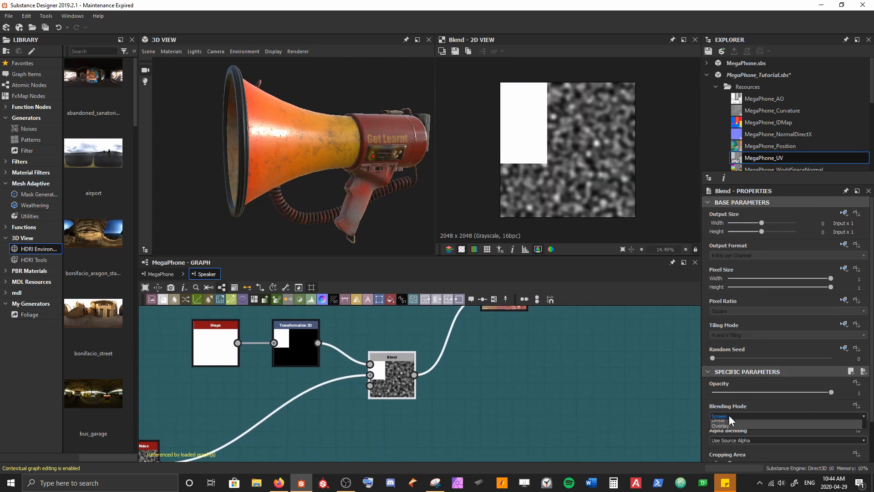
left_click(728, 415)
left_click(729, 434)
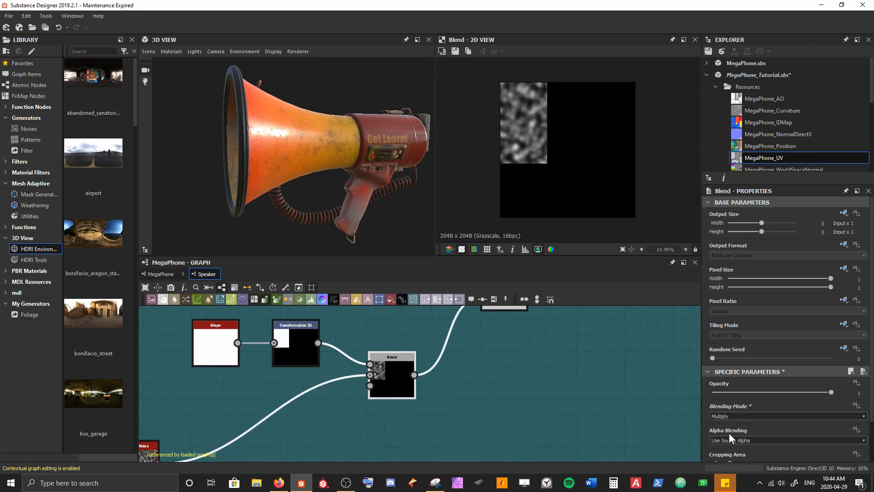
Move the Gaussian Noise node closer to the noise Blend node and inspect the noise-masked gradient on the horn
middle_click_drag(285, 372, 307, 354)
scroll(307, 354, "down", 1)
middle_click_drag(262, 389, 303, 357)
left_click_drag(215, 395, 267, 373)
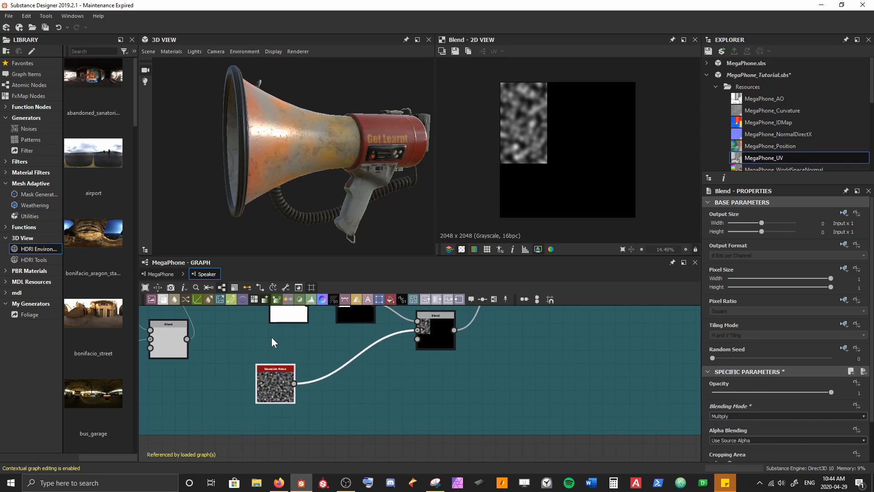
middle_click_drag(416, 338, 394, 373)
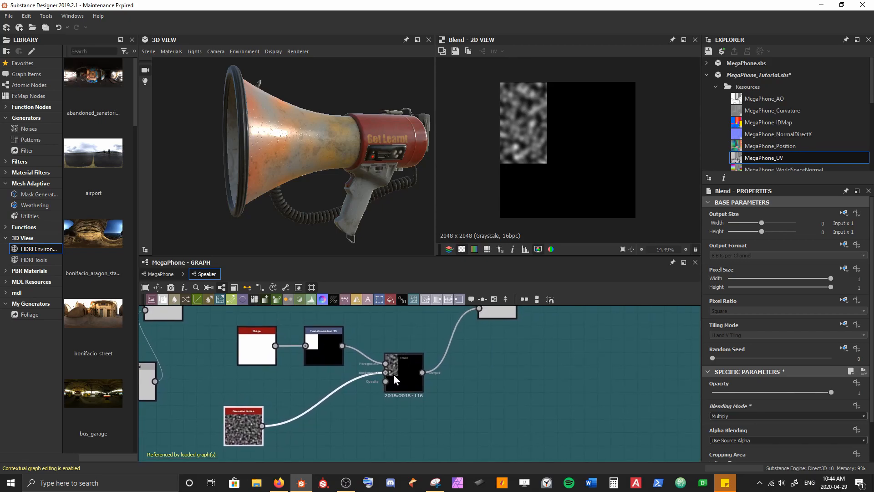
left_click_drag(291, 91, 224, 130)
left_click_drag(346, 176, 233, 109)
left_click_drag(225, 146, 268, 172)
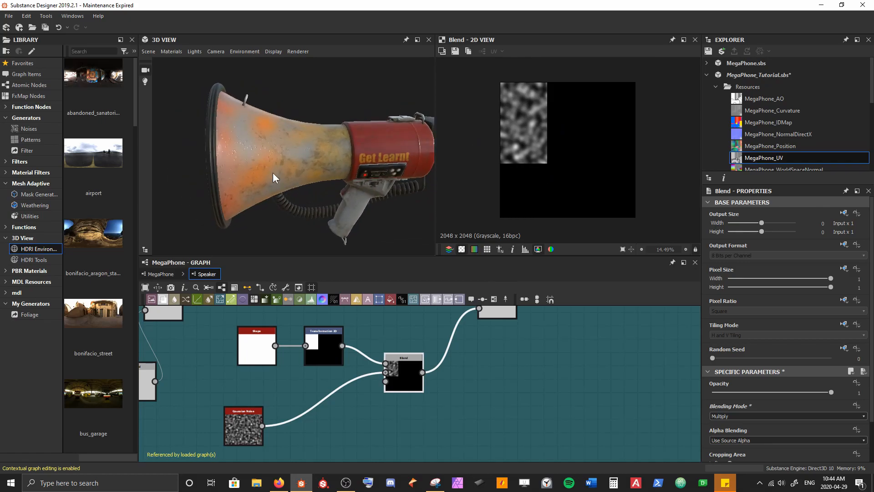
Duplicate the Shape node and place the copy directly above the Gaussian Noise node, then compare both nodes' outputs
middle_click_drag(354, 382, 399, 348)
left_click_drag(269, 400, 245, 422)
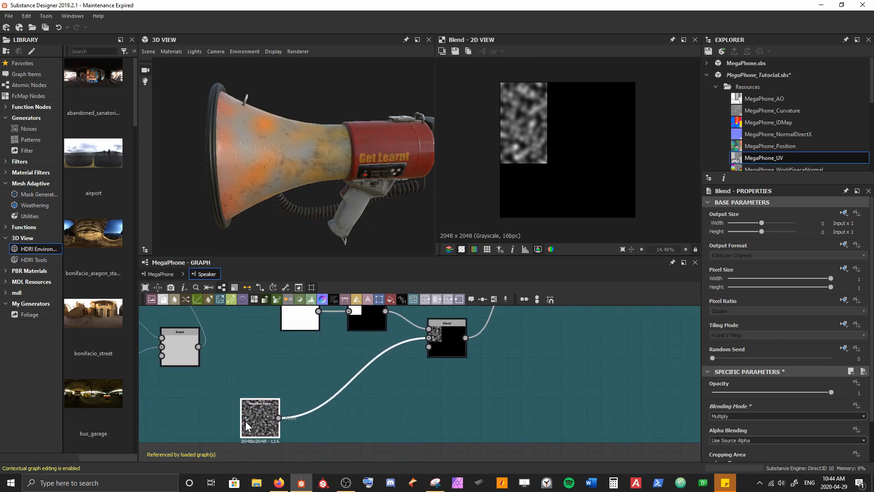
middle_click_drag(300, 346, 307, 371)
left_click(306, 345)
key("ctrl+c")
key("ctrl+v")
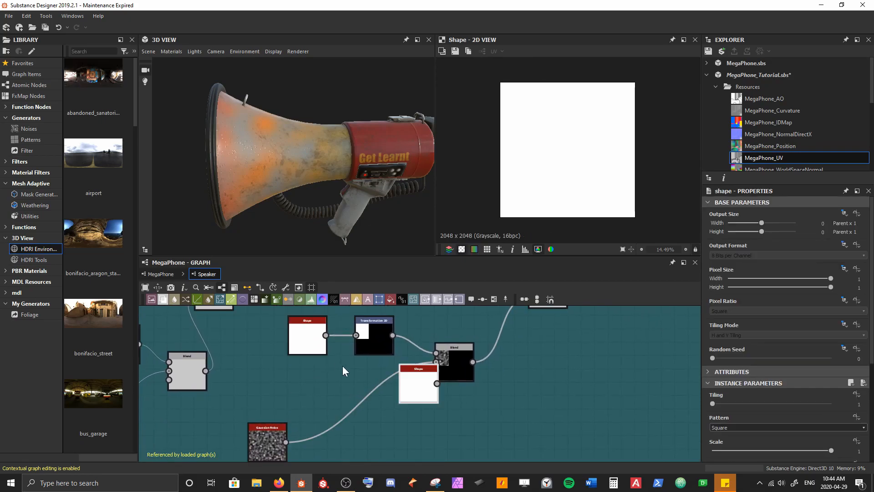
left_click_drag(414, 387, 278, 387)
left_click(269, 437)
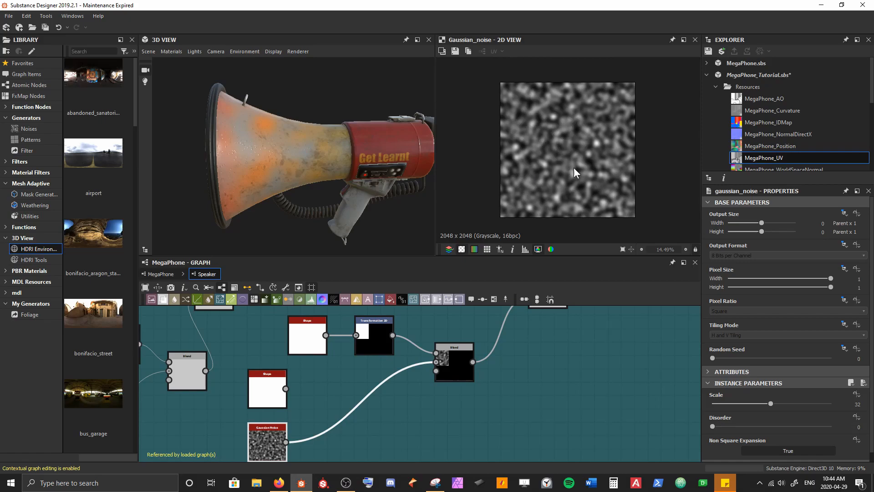
left_click(275, 386)
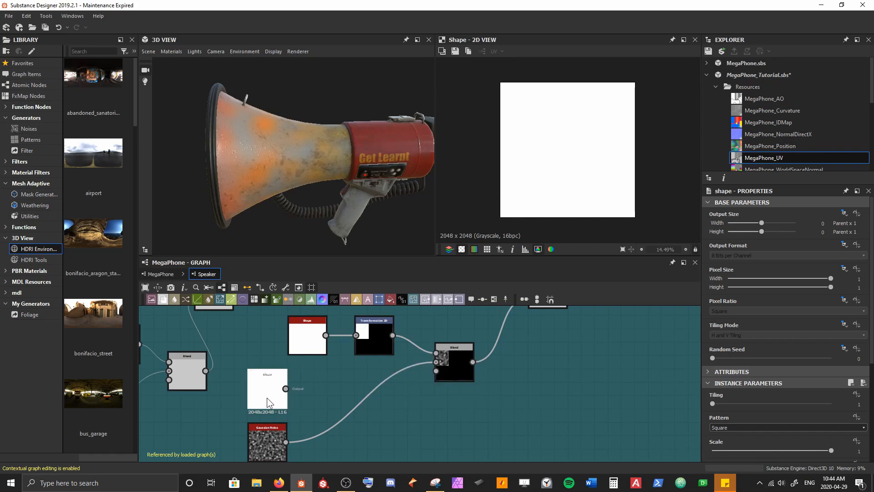
Add a Warp node fed by the duplicated Shape node, and select that Shape node to show its properties
key("space")
type("war")
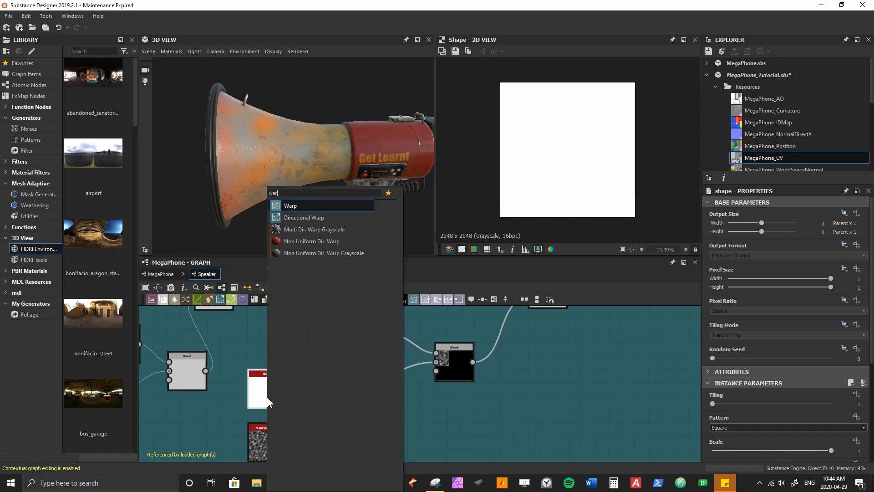
key("Return")
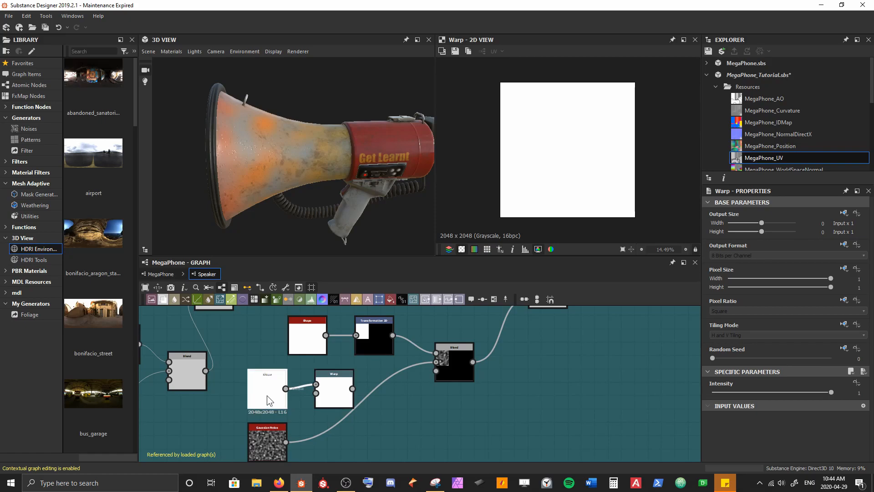
left_click(268, 400)
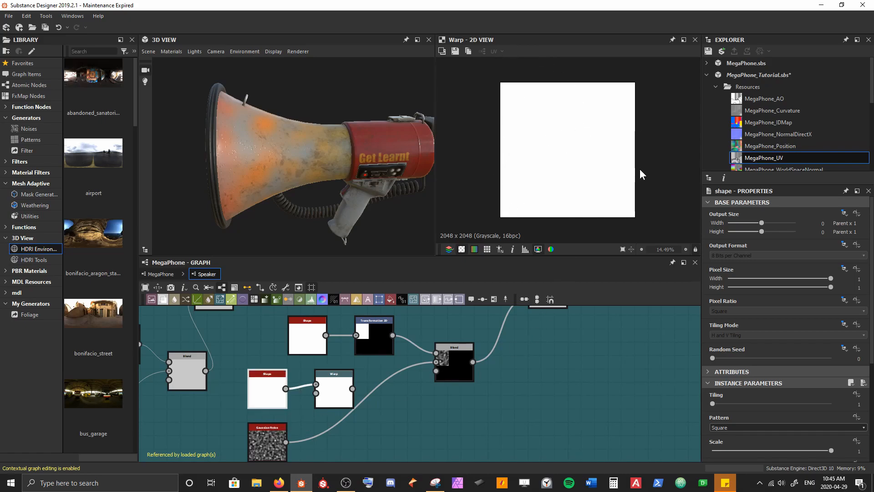
Connect the Gaussian Noise output to the Warp node's second input and set the duplicated Shape's X size to 0.58
left_click_drag(285, 442, 316, 393)
left_click(328, 392)
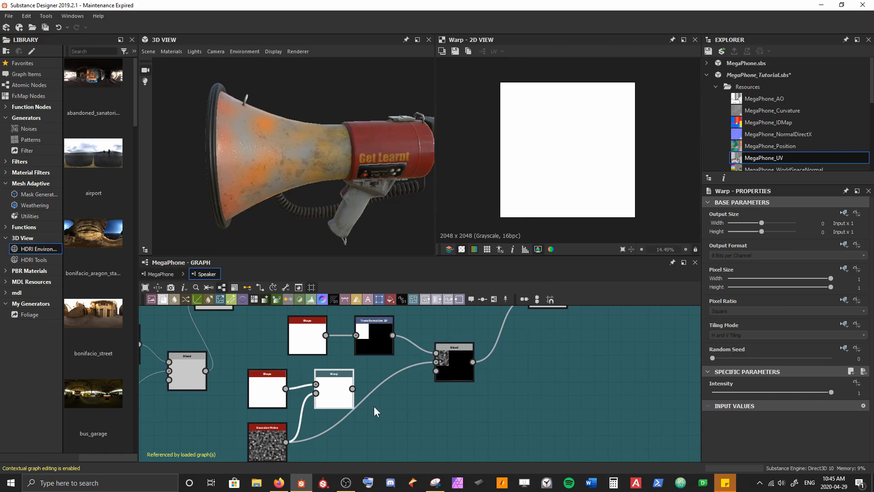
left_click(261, 395)
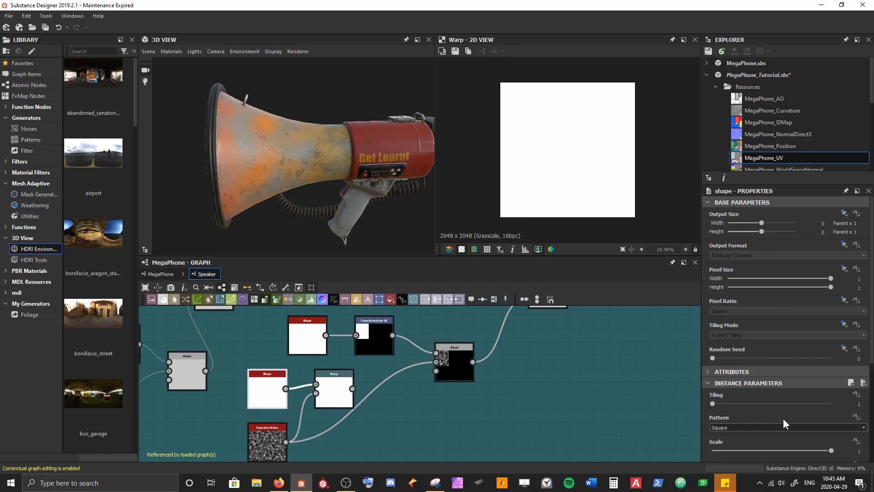
scroll(781, 419, "down", 3)
left_click_drag(830, 364, 783, 367)
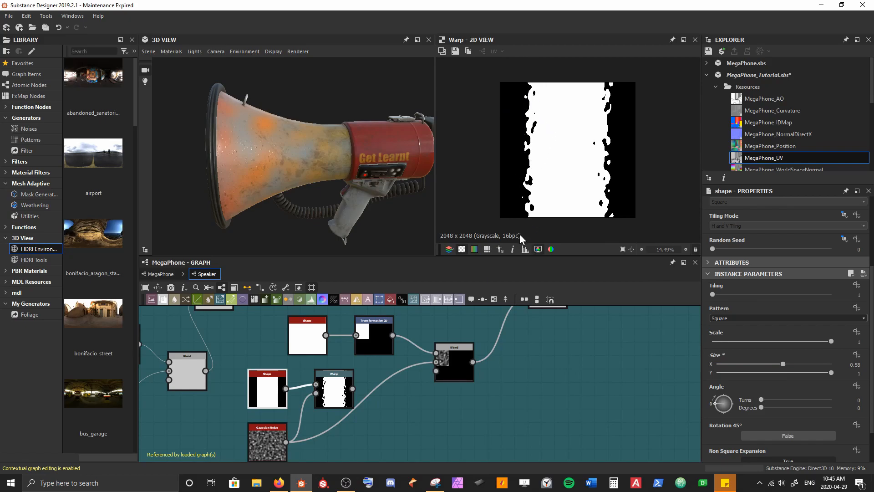
Replace the Gaussian Noise input of the mask Blend node with the Warp output, and inspect the mask on the horn and in the Blend output
left_click_drag(353, 389, 436, 362)
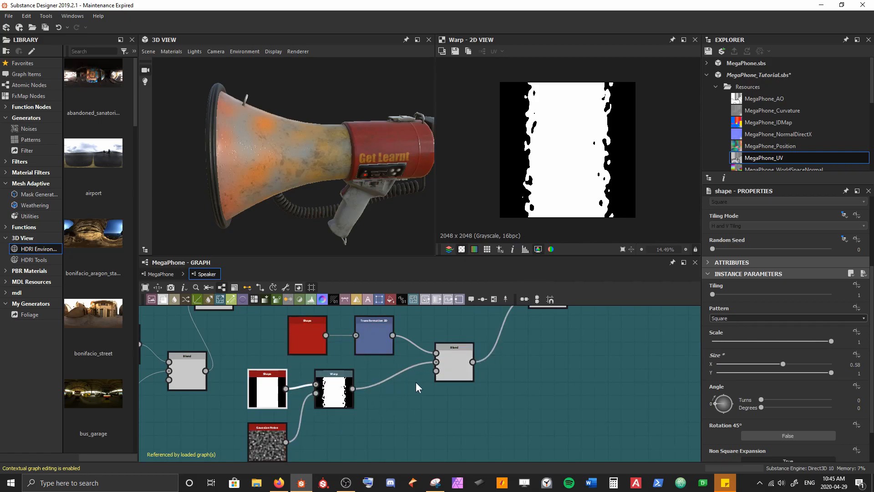
left_click_drag(273, 155, 301, 117)
scroll(277, 158, "up", 3)
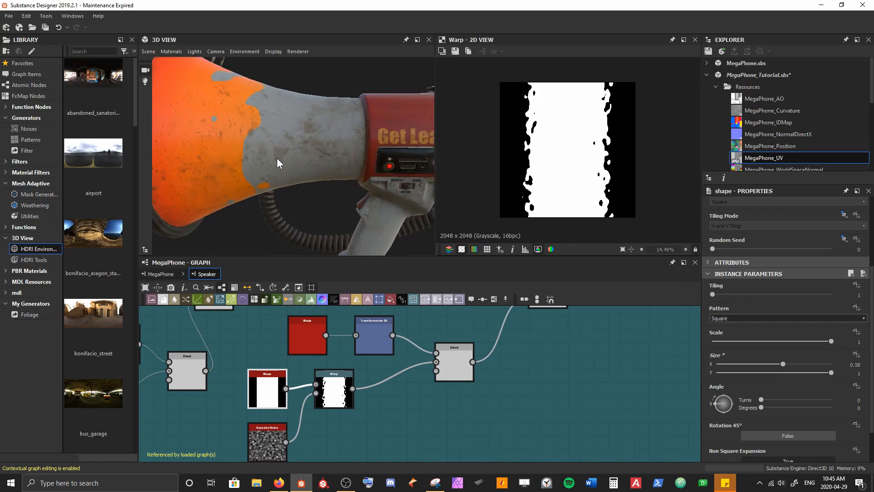
left_click_drag(239, 185, 300, 193)
left_click_drag(342, 104, 328, 214)
double_click(452, 363)
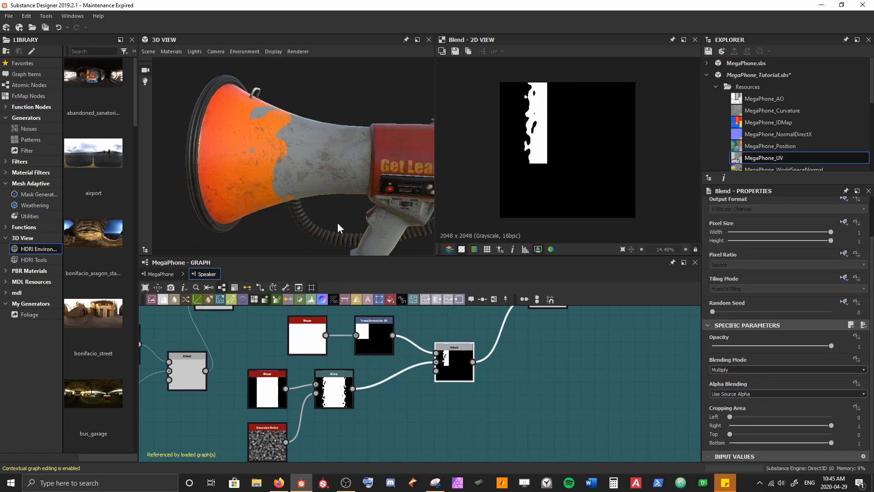
Try a Gaussian Noise scale of 13, and settle on a scale of 53
middle_click_drag(379, 341, 371, 326)
left_click(261, 433)
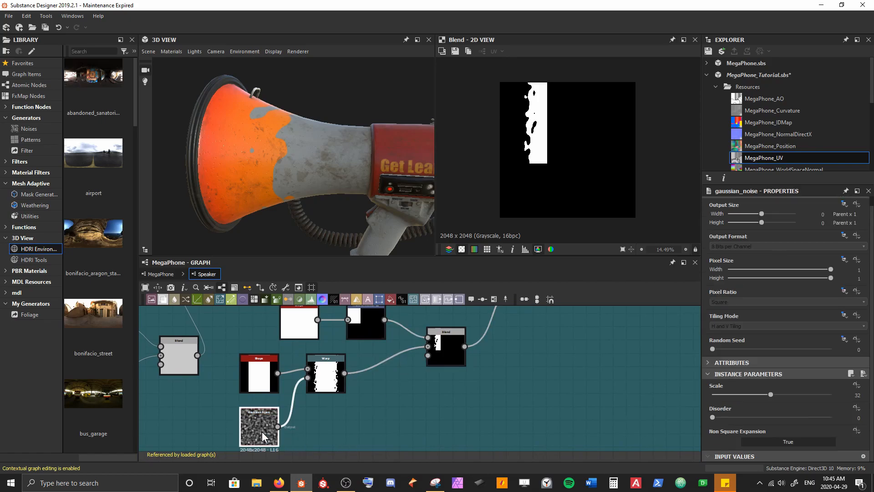
left_click_drag(771, 394, 736, 397)
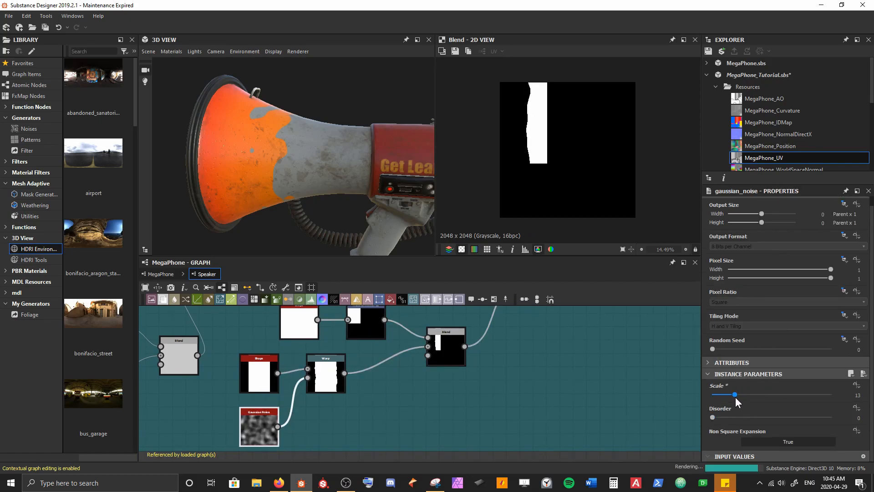
left_click_drag(736, 397, 811, 402)
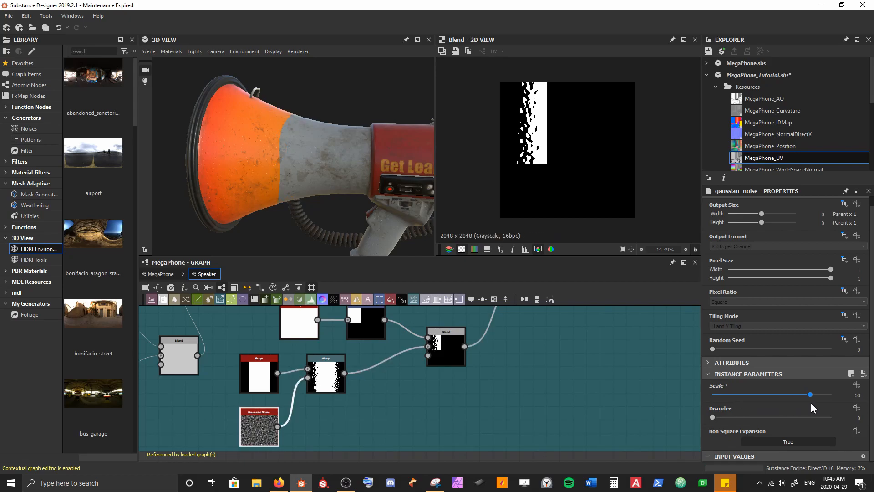
Try the duplicated Shape's X size at 0.4 and 0.89, compare the mask edge on the horn, and return it to 0.4
left_click(260, 374)
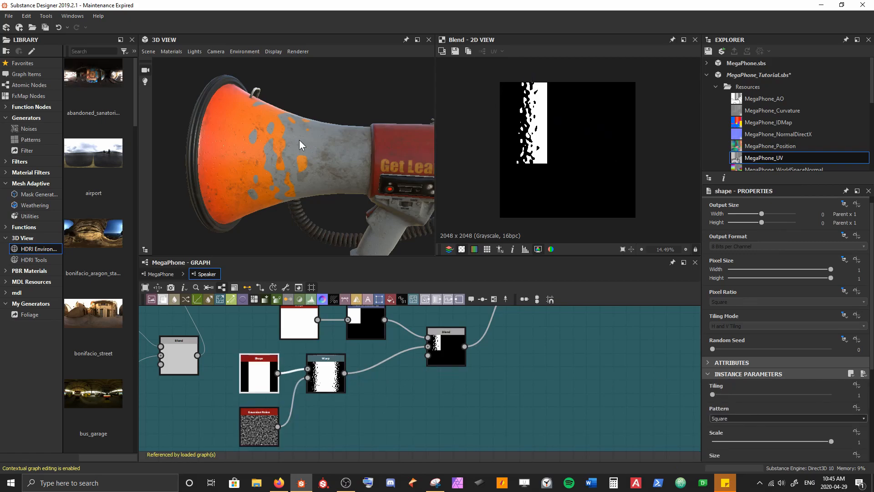
left_click_drag(299, 140, 227, 101)
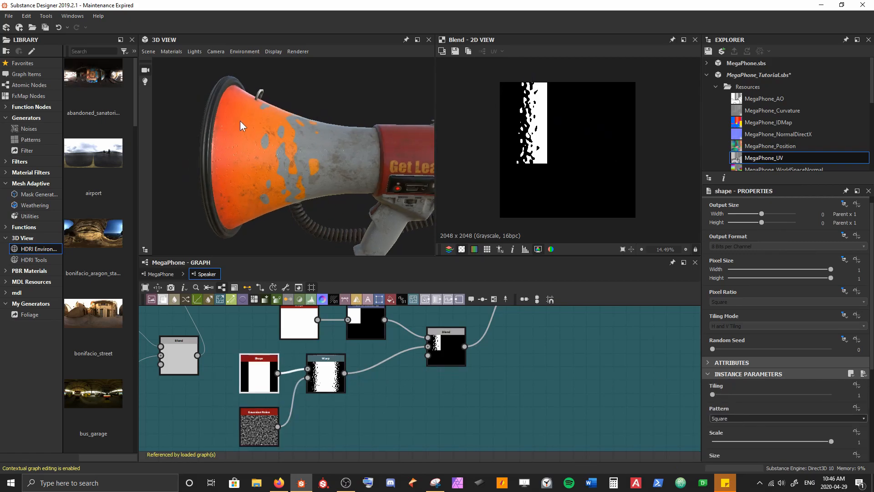
scroll(778, 419, "down", 3)
left_click_drag(782, 386, 762, 383)
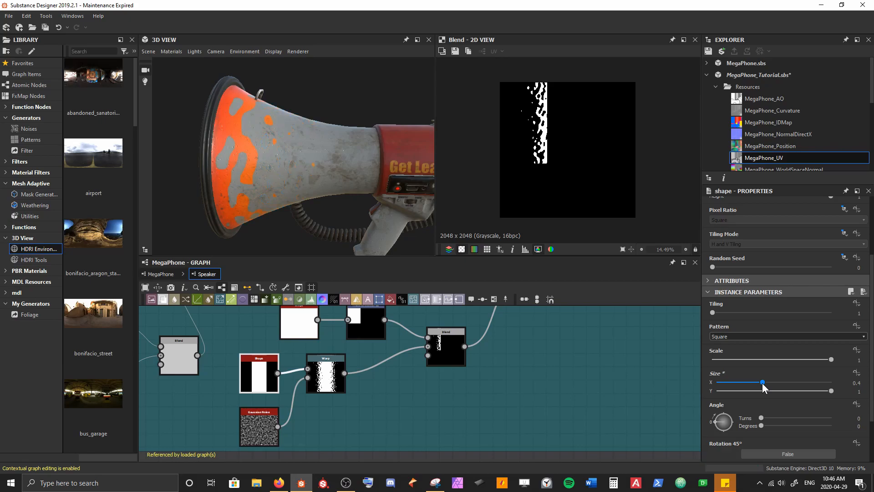
left_click_drag(414, 238, 352, 188)
left_click_drag(763, 383, 818, 383)
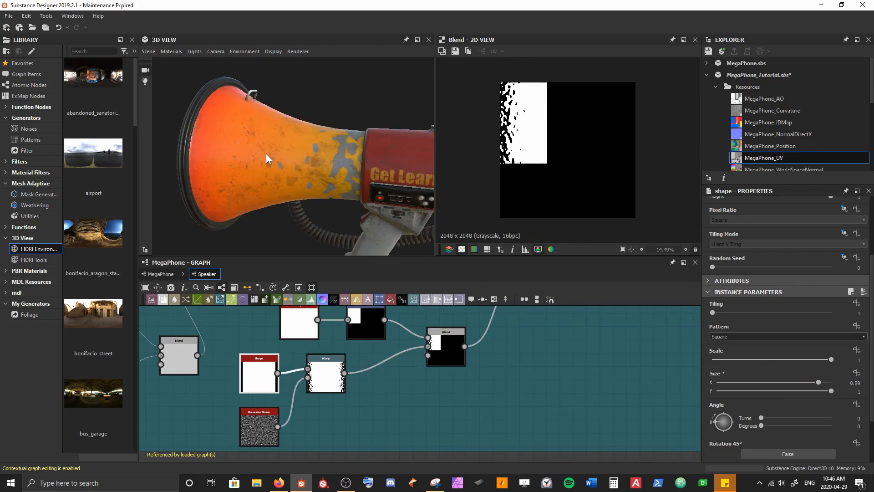
left_click_drag(362, 162, 375, 140)
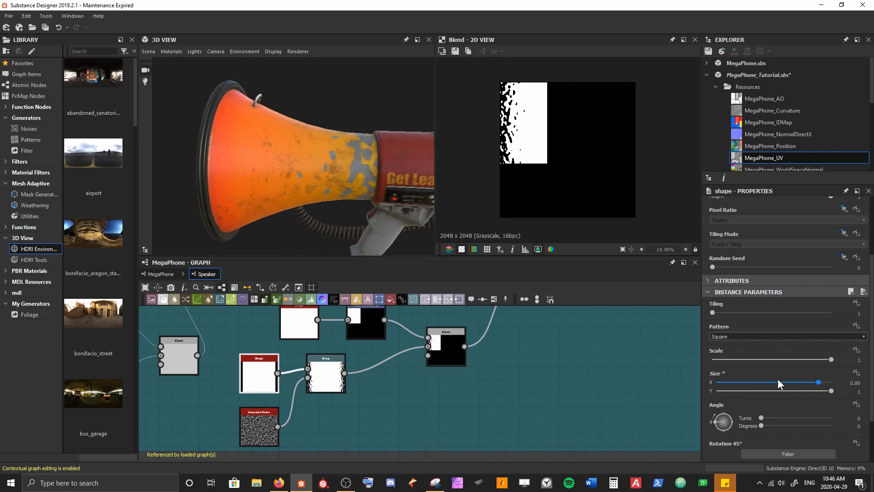
left_click(799, 382)
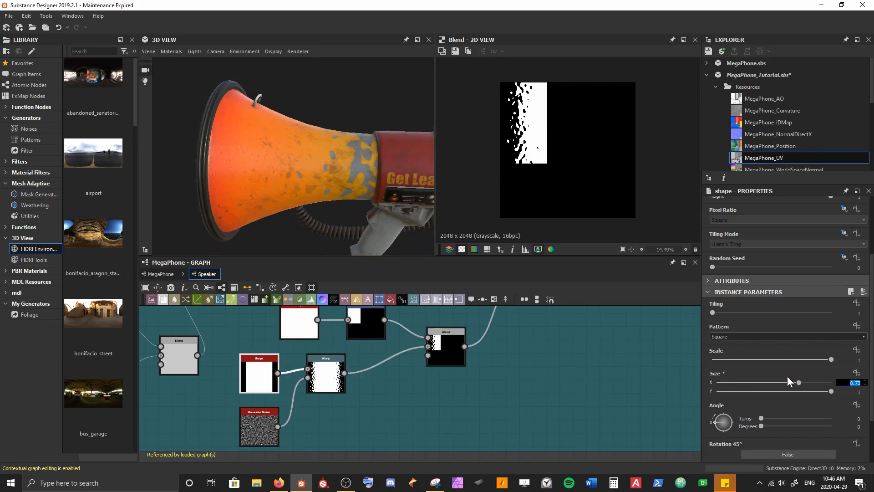
type("0.4")
key("Return")
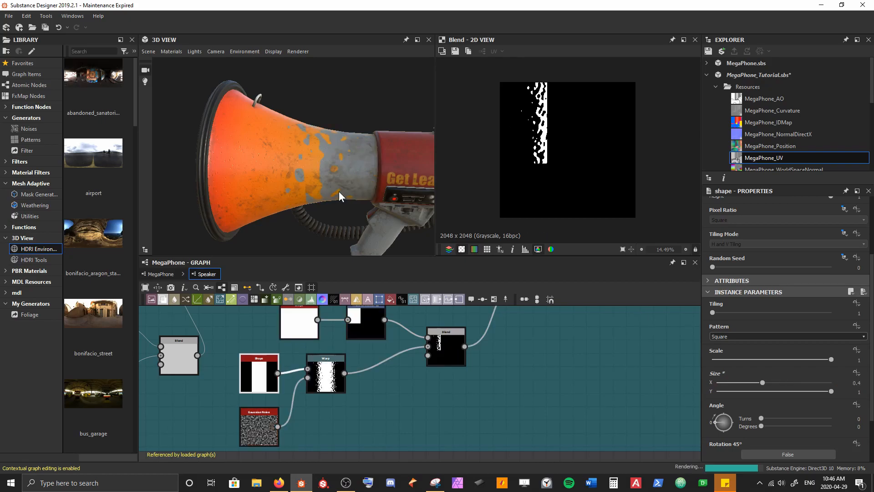
Set the duplicated Shape's X size to 0.6, check the horn, and raise the size to 0.65
mouse_move(767, 388)
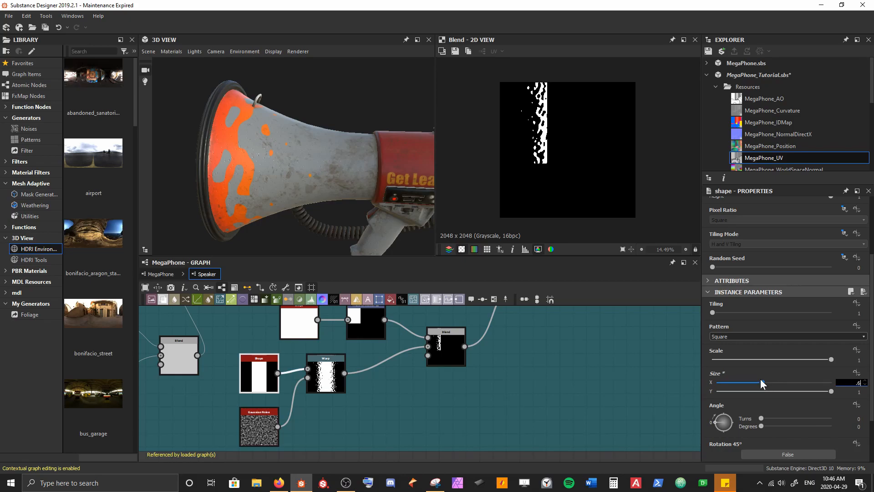
type(".6")
key("Return")
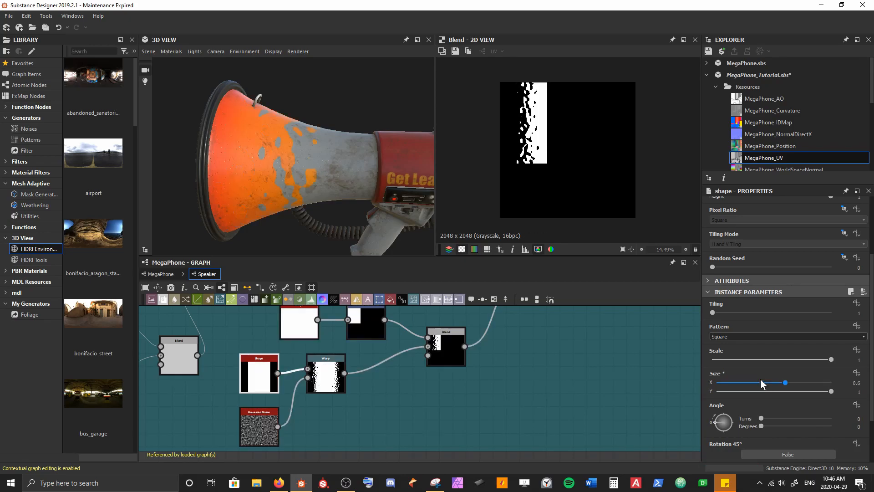
left_click_drag(365, 248, 353, 184)
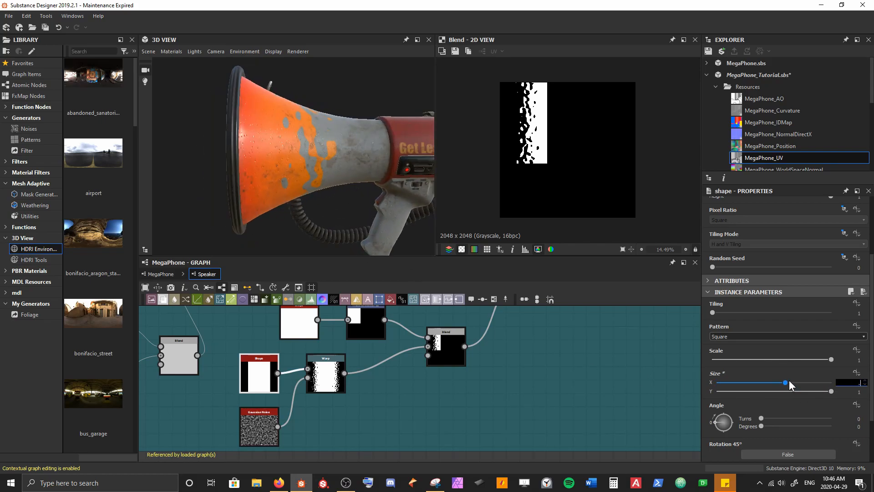
key("Return")
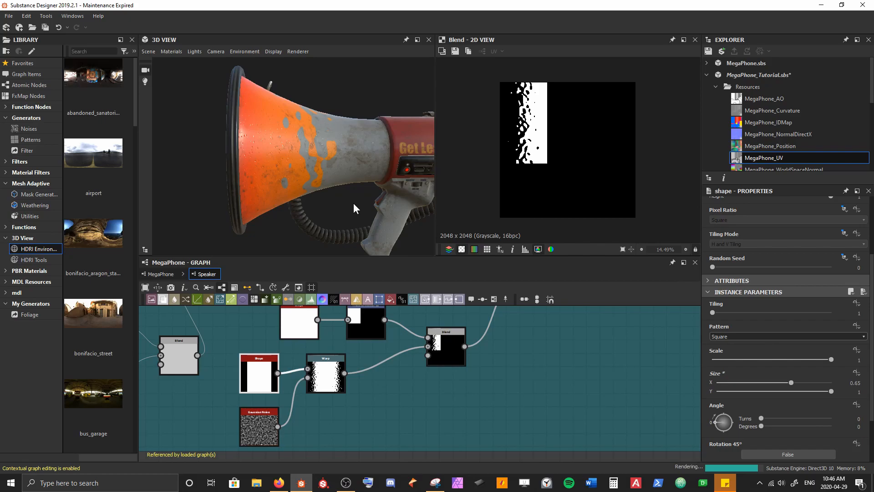
Set the Gaussian Noise disorder to 0.98 and inspect the paint edge around both sides of the horn
left_click(255, 419)
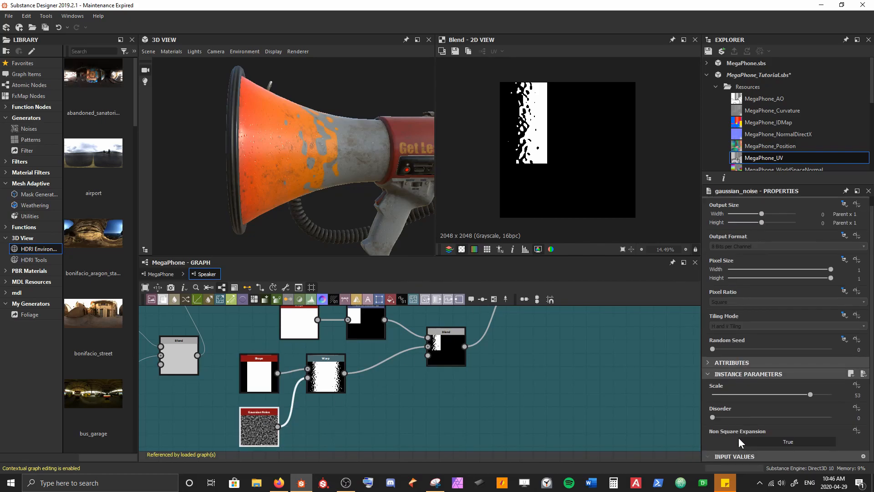
left_click_drag(722, 419, 829, 419)
left_click_drag(372, 176, 342, 179)
scroll(330, 166, "up", 6)
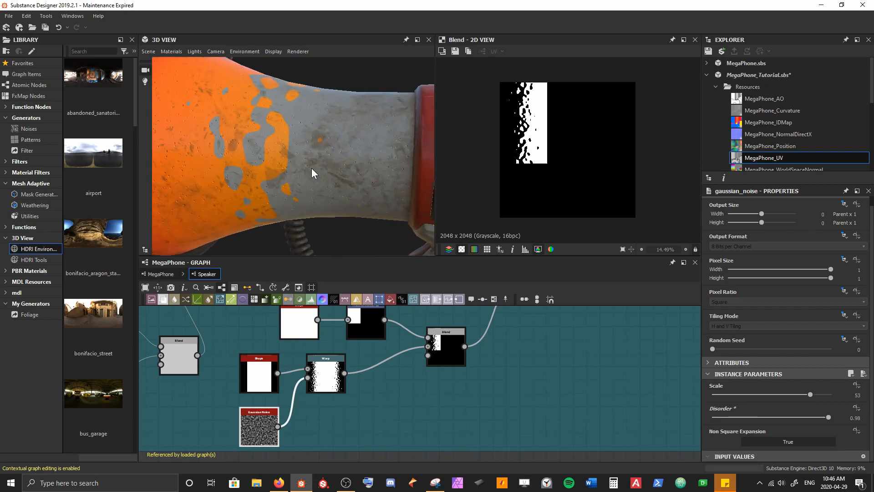
left_click_drag(310, 138, 197, 175)
scroll(176, 117, "down", 4)
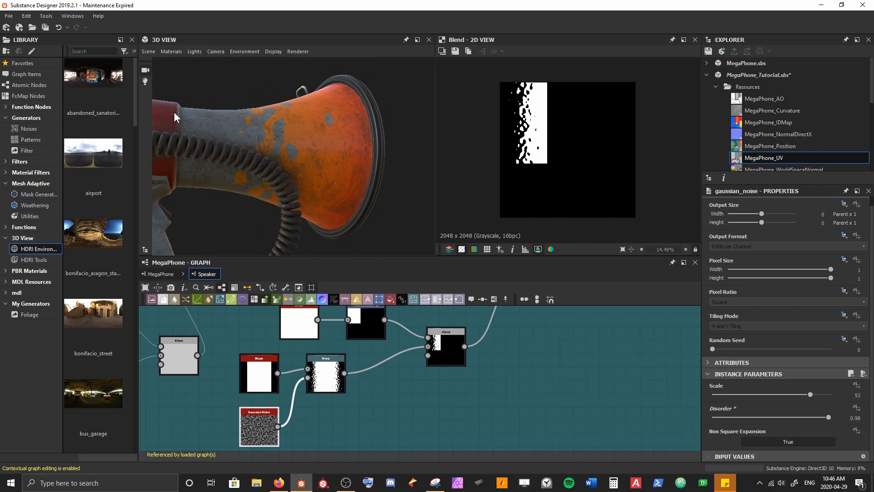
scroll(321, 153, "up", 6)
scroll(350, 141, "down", 6)
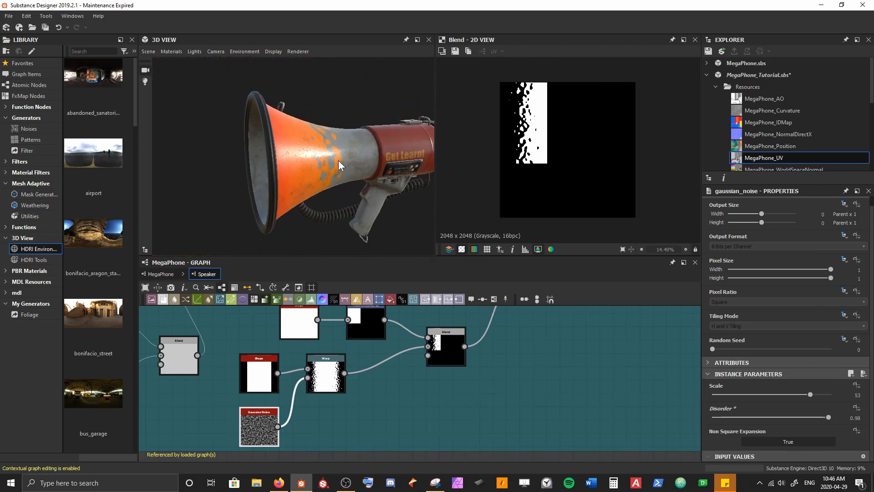
Open the Gradient Editor of the Gradient Map node that colours the horn
scroll(452, 374, "down", 4)
middle_click_drag(444, 334, 312, 378)
scroll(346, 361, "up", 4)
scroll(321, 348, "down", 1)
left_click(337, 380)
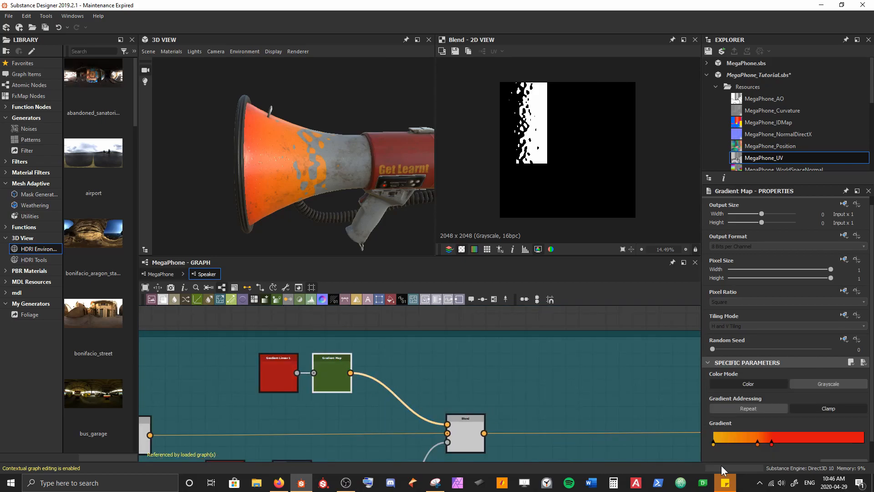
scroll(835, 460, "down", 1)
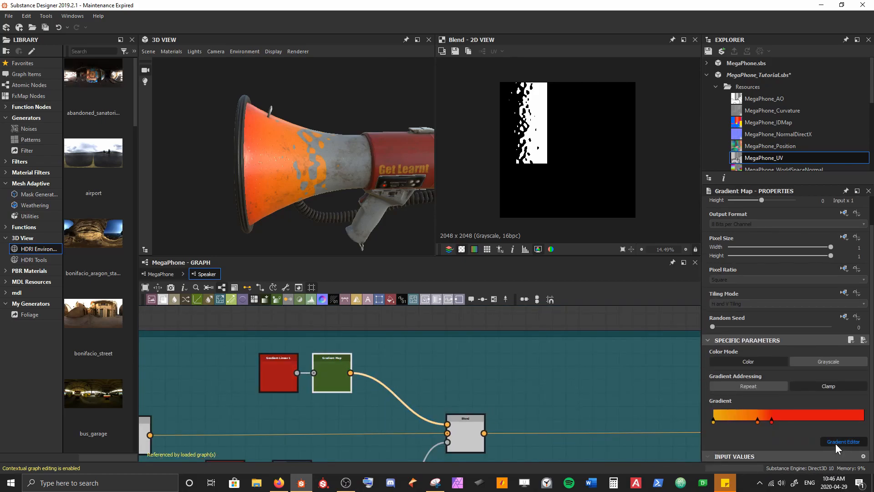
left_click(836, 442)
Try a magenta key (#ffef2fde) at position 0.162 in the gradient and check where it falls on the horn
left_click(344, 233)
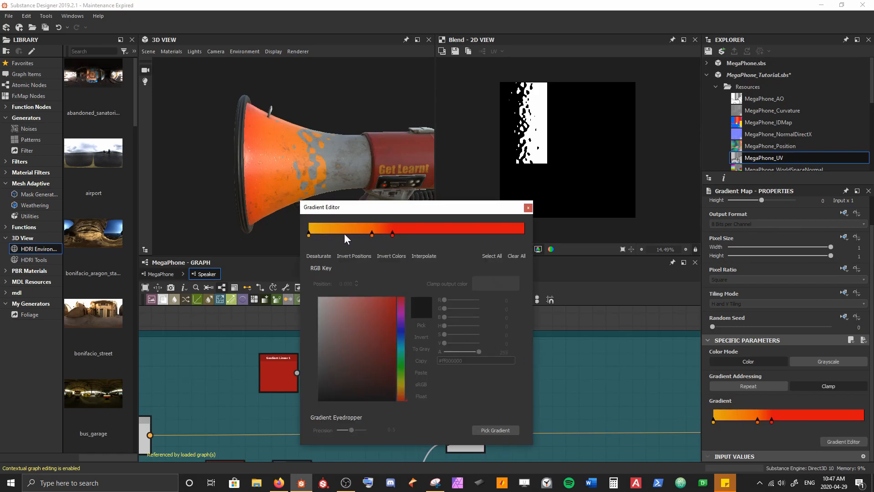
left_click_drag(398, 336, 381, 304)
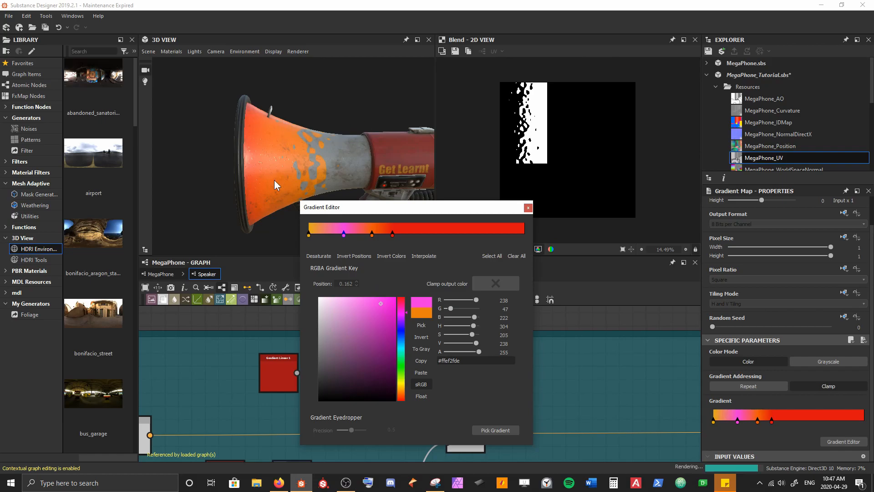
scroll(274, 179, "up", 3)
left_click_drag(276, 155, 287, 172)
Remove the magenta key and try the orange key at positions 0.213, 0.074 and 0.291
mouse_move(344, 234)
left_mouse_down()
mouse_move(349, 250)
mouse_move(370, 234)
mouse_move(355, 234)
left_mouse_up()
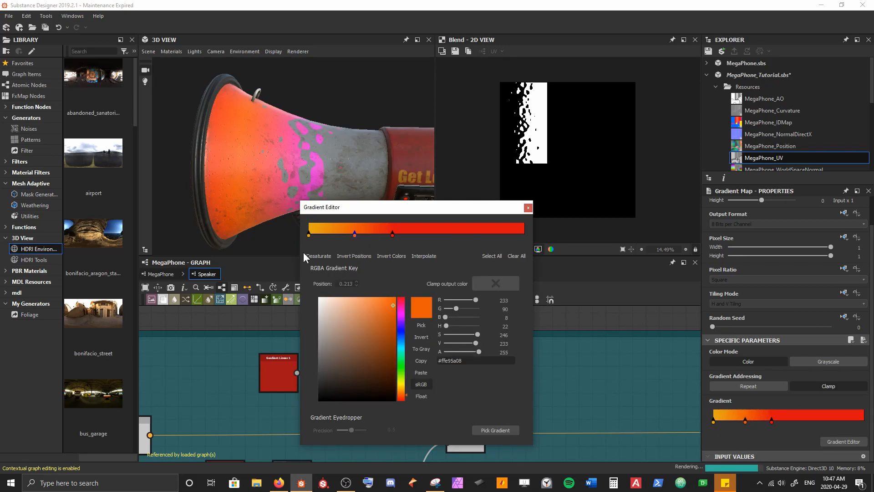
left_click_drag(354, 231, 324, 231)
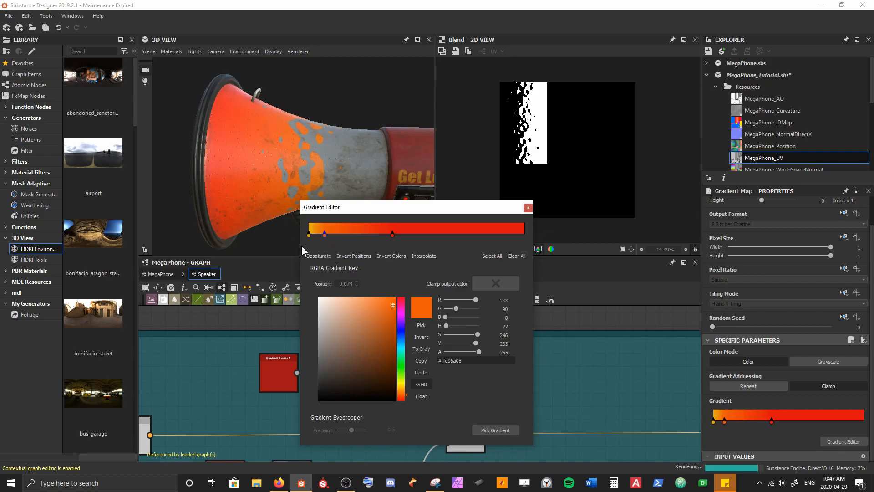
left_click_drag(325, 233, 371, 233)
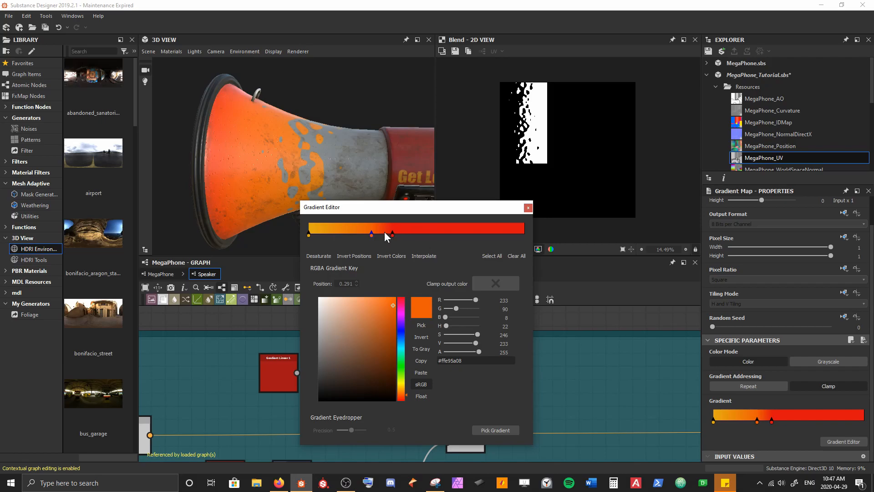
Reposition the gradient keys, with yellow at 0.114, orange at 0.272 and red at 0.424
left_click_drag(372, 233, 365, 233)
left_click_drag(307, 233, 332, 236)
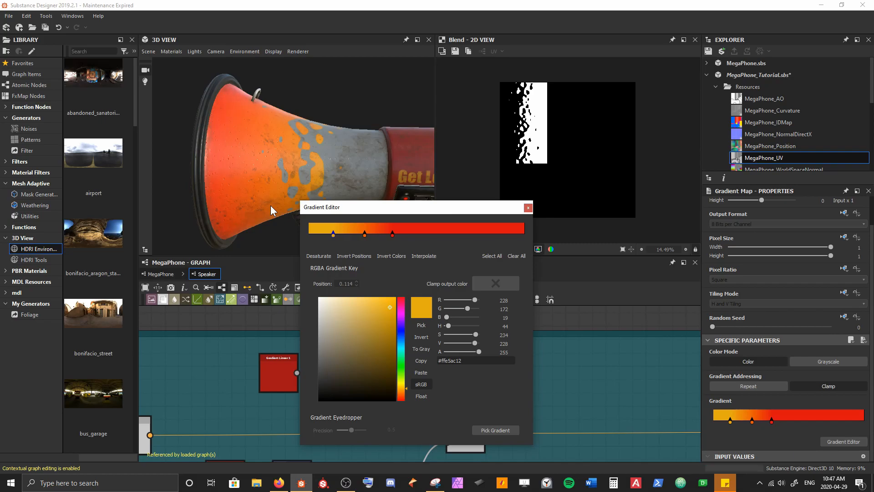
left_click(394, 235)
left_click_drag(393, 235, 374, 235)
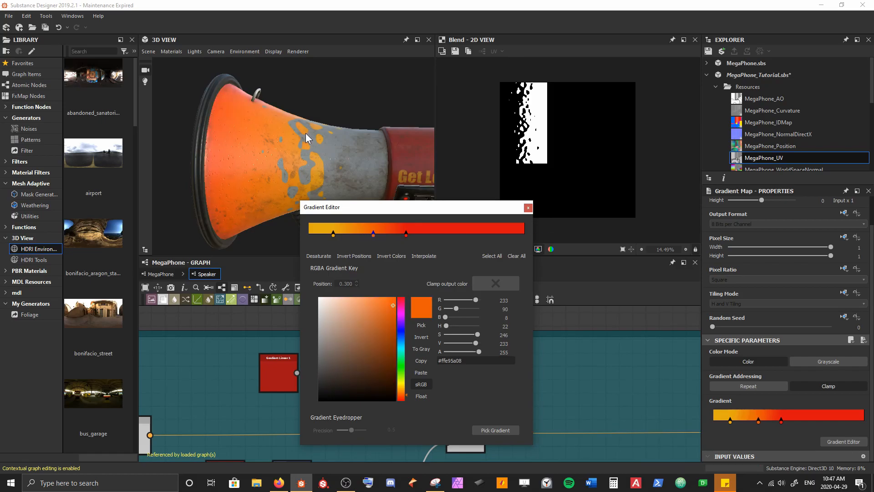
left_click_drag(373, 234, 367, 234)
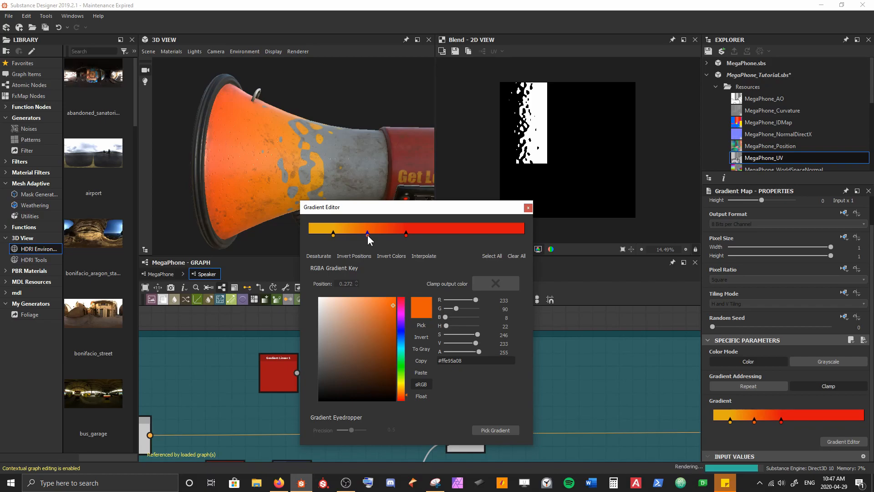
left_click_drag(407, 233, 401, 235)
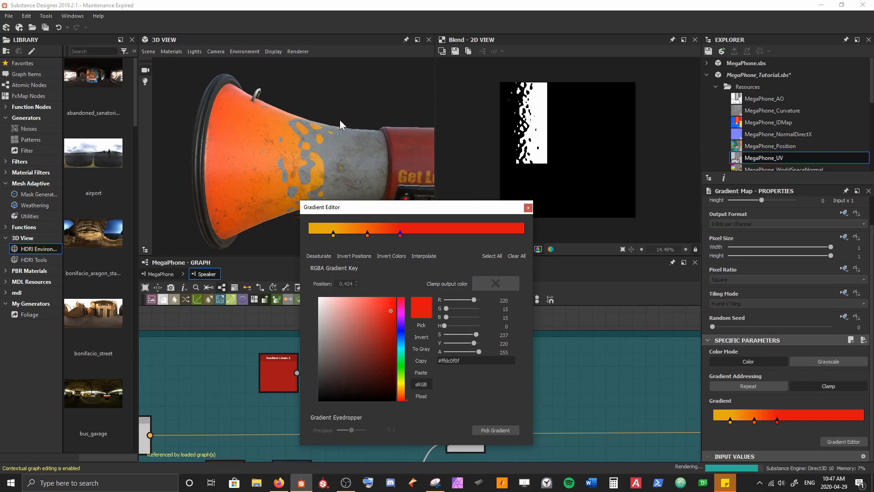
Fine-tune the red gradient key to position 0.411, close the Gradient Editor and check the horn's colour transition
left_click_drag(340, 119, 325, 189)
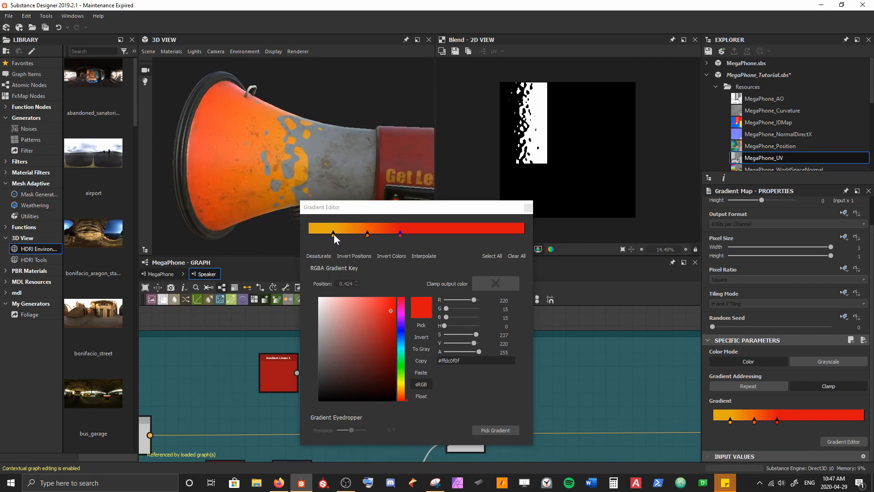
left_click_drag(401, 233, 398, 233)
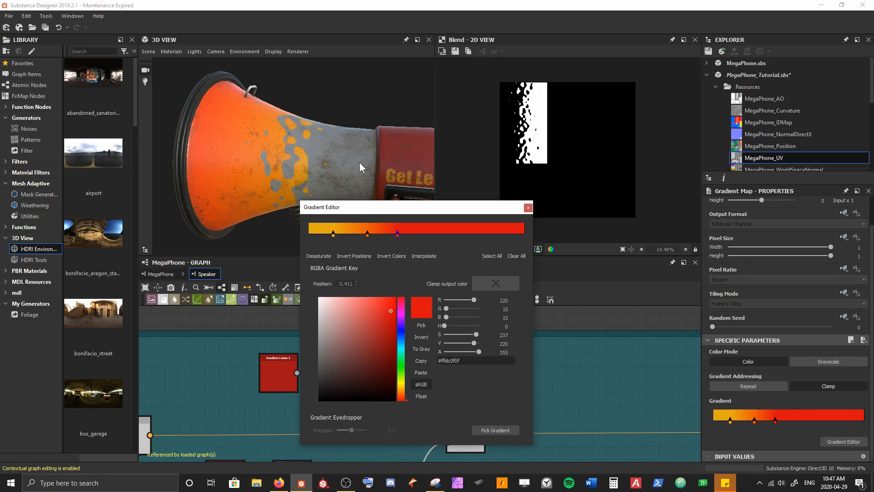
left_click(528, 208)
left_click_drag(228, 196, 325, 196)
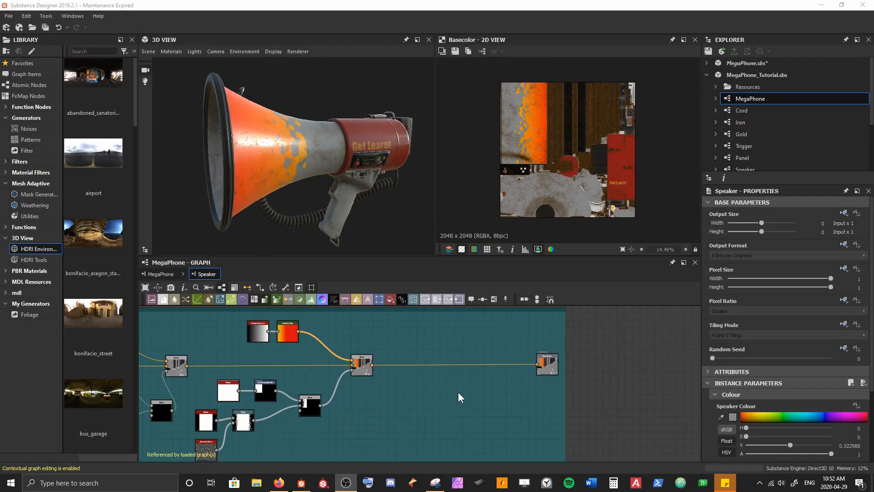
Widen the Base Colour frame and move the Base Color output node farther from the last Blend node
middle_click_drag(473, 388, 389, 398)
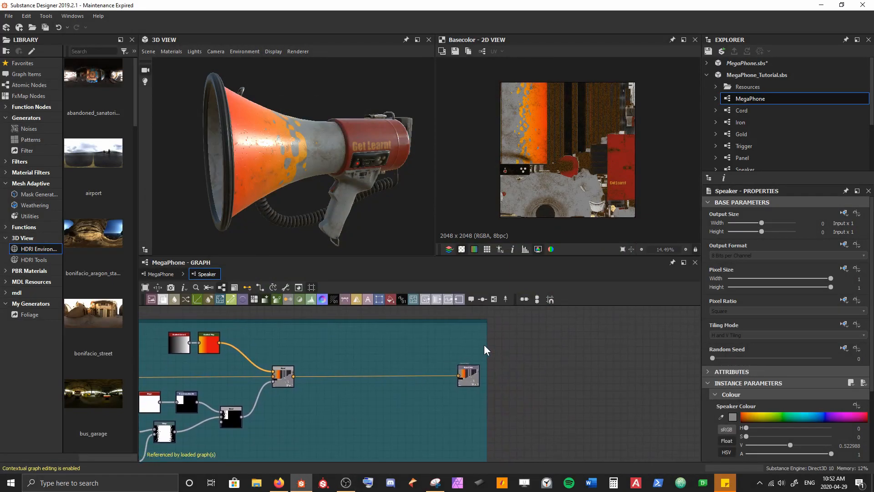
left_click_drag(487, 345, 563, 357)
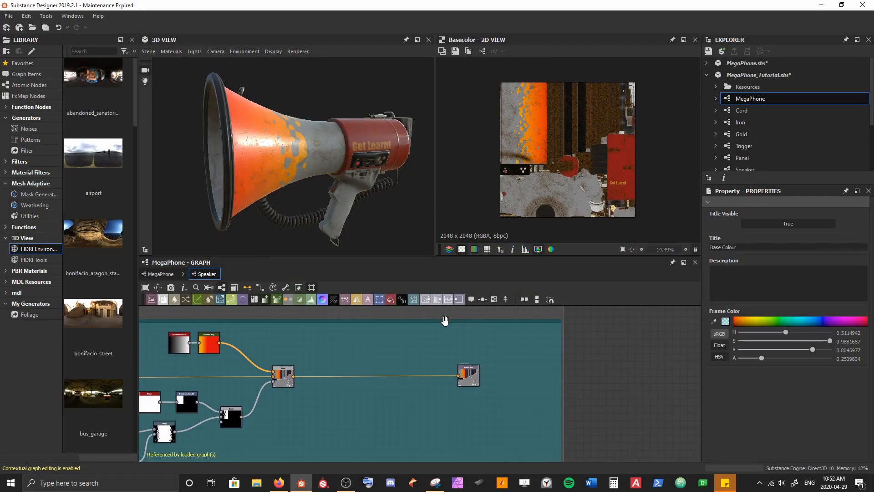
left_click_drag(445, 320, 438, 309)
scroll(442, 393, "up", 4)
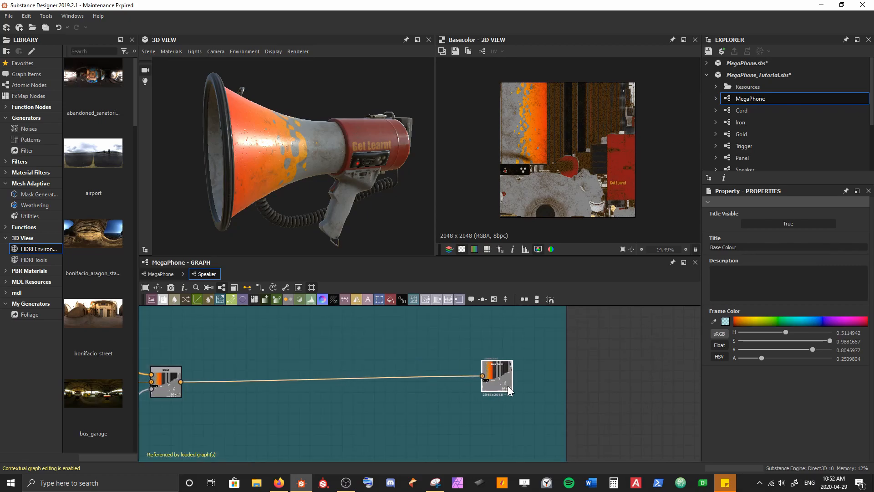
left_click_drag(537, 389, 537, 386)
middle_click_drag(330, 362, 376, 364)
scroll(375, 365, "up", 2)
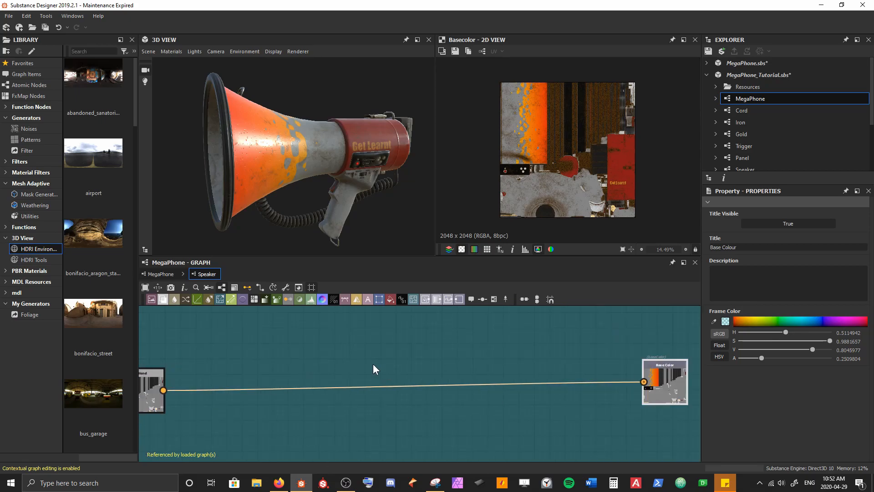
Insert a Blend node on the link between the existing Blend node and the Base Color output
middle_click_drag(303, 366, 381, 359)
left_click_drag(213, 390, 213, 381)
left_click(348, 353)
key("space")
key("Return")
middle_click_drag(392, 377, 359, 421)
scroll(360, 422, "down", 2)
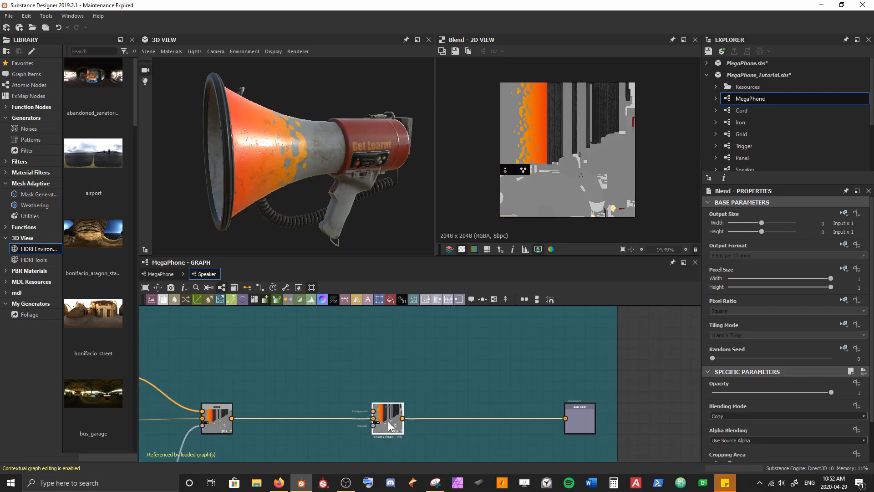
Add a Gradient Linear 2 node above the Blend nodes and set its Tiling to 15
left_click(290, 375)
key("space")
type("gr")
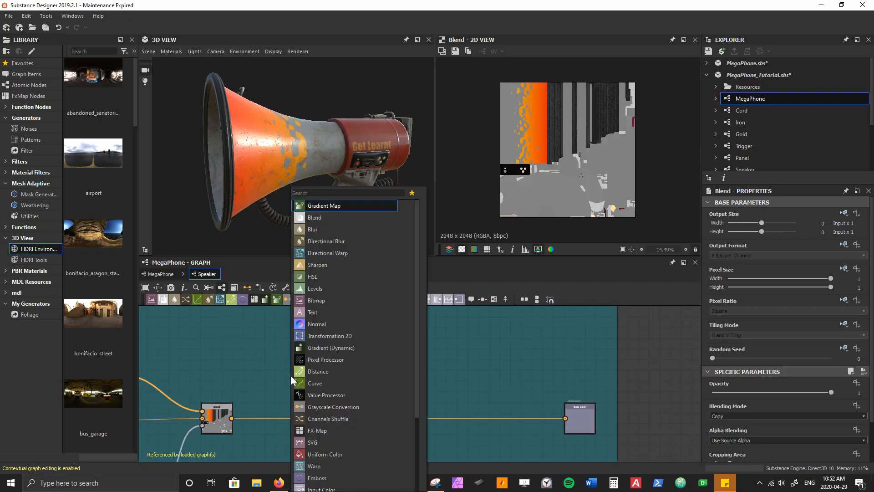
type("ad")
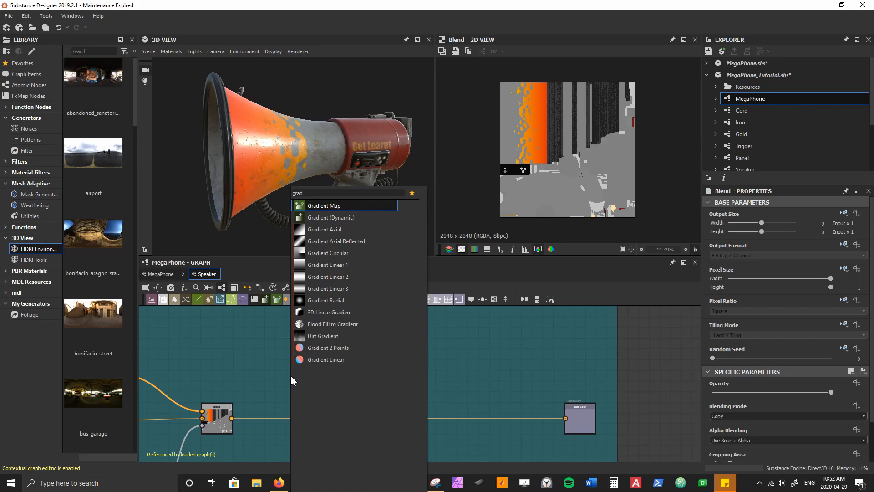
key("Down")
key("Down")
key("Down")
key("Down")
key("Down")
key("Down")
key("Return")
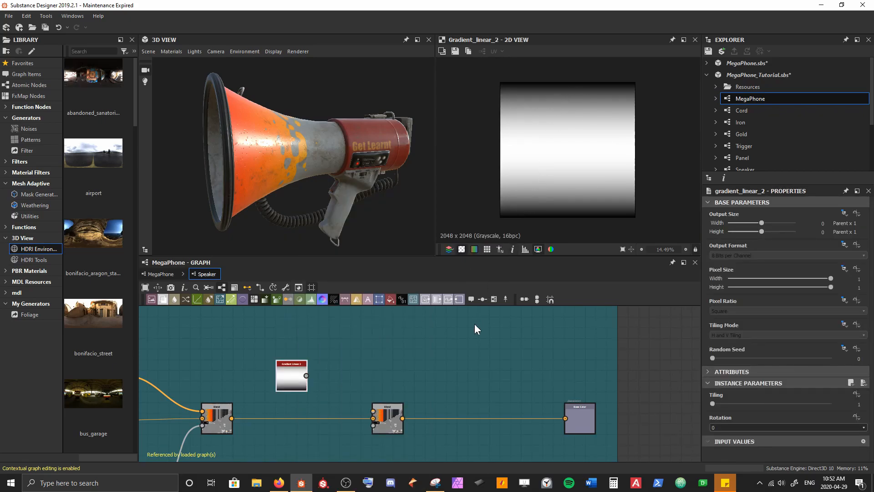
left_click_drag(714, 403, 822, 403)
Connect Gradient Linear 2 to the new Blend's foreground input and insert a Gradient Map node on that link
left_click_drag(307, 376, 373, 411)
left_click(282, 379)
key("space")
type("grad")
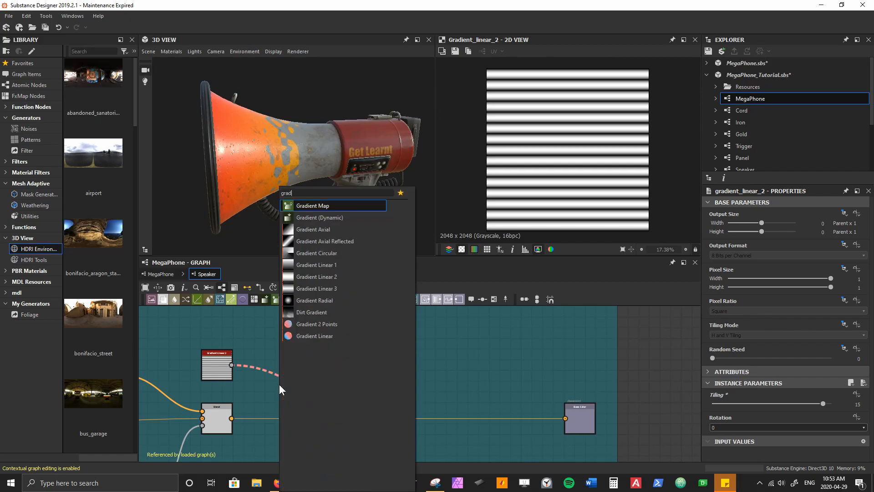
key("Return")
left_click_drag(293, 394, 325, 366)
Open the Gradient Map's Gradient Editor and recolour the white end key at position 1.000 to green #ff57af13
left_click_drag(354, 127, 339, 138)
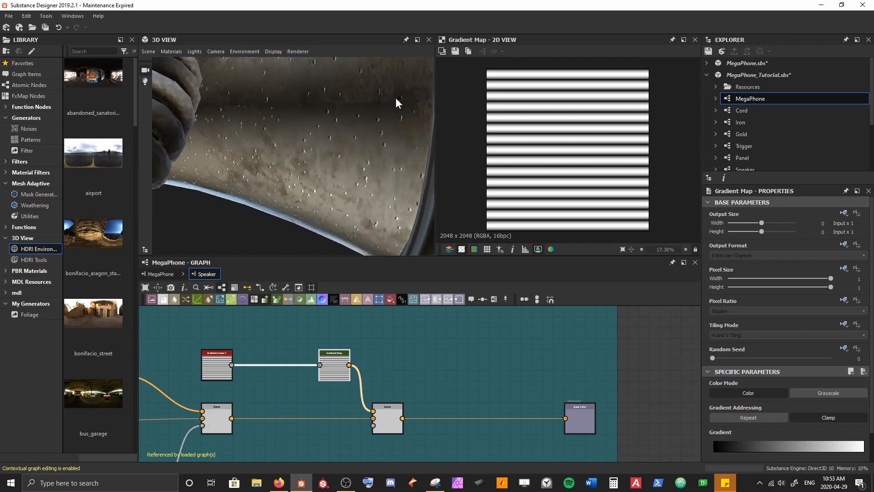
left_click_drag(370, 108, 360, 137)
scroll(825, 441, "down", 2)
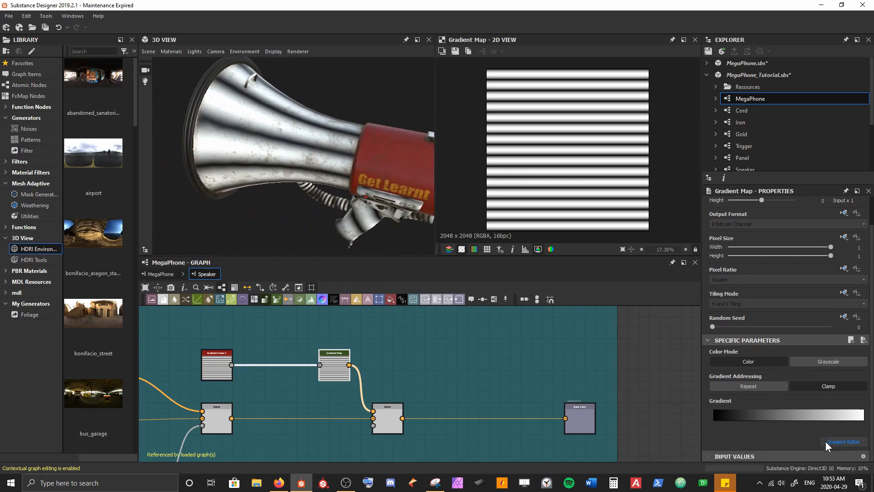
left_click(842, 441)
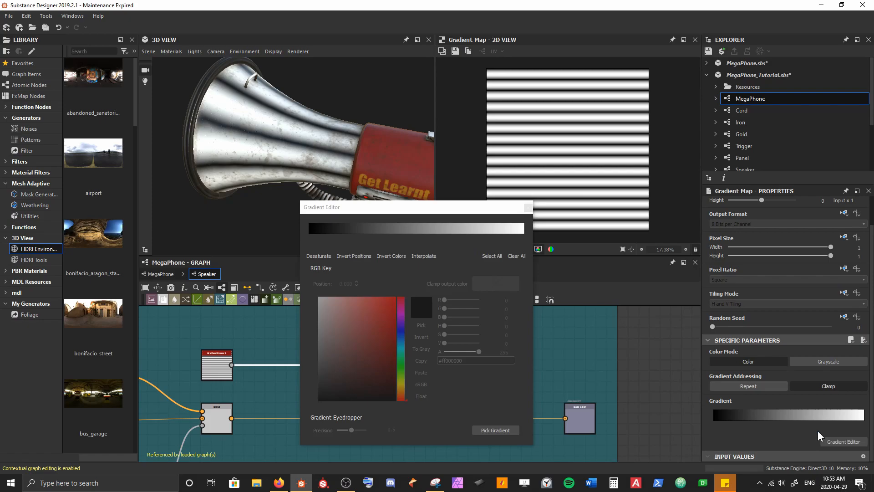
left_click(523, 235)
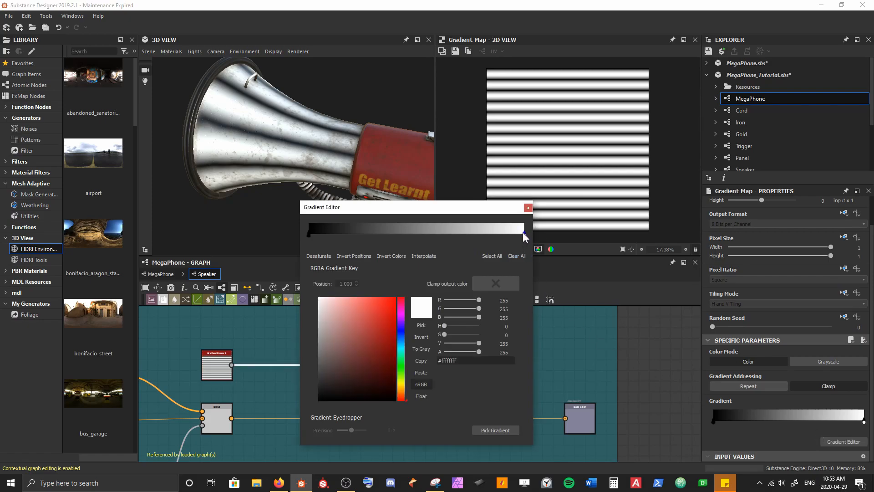
left_click(404, 372)
left_click_drag(404, 372, 403, 373)
left_click(386, 312)
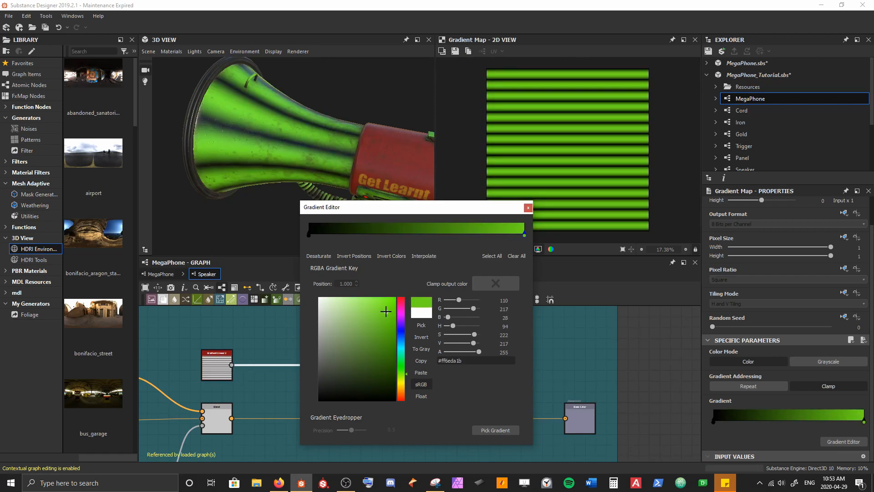
left_click(393, 335)
left_click_drag(394, 336, 394, 336)
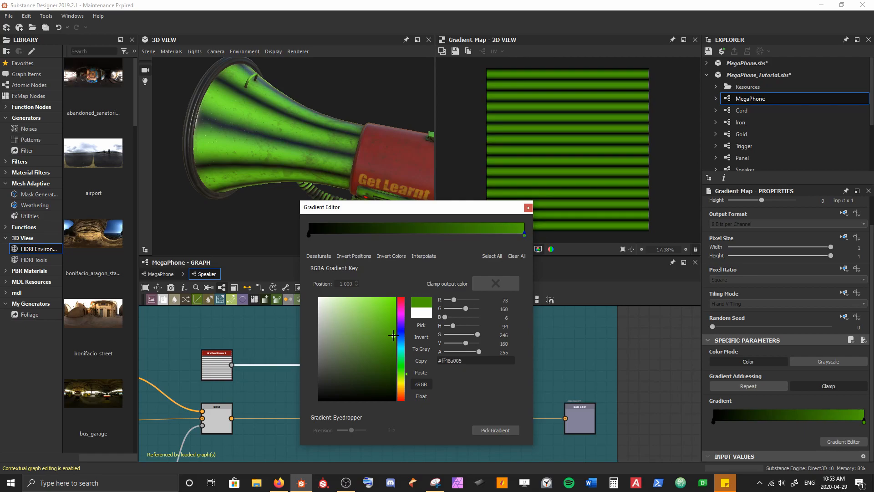
left_click(388, 332)
left_click(388, 329)
Add a green key about three quarters along the gradient and recolour the end key to yellow-green #ffb0cb14
left_click_drag(524, 234, 545, 233)
left_click(501, 232)
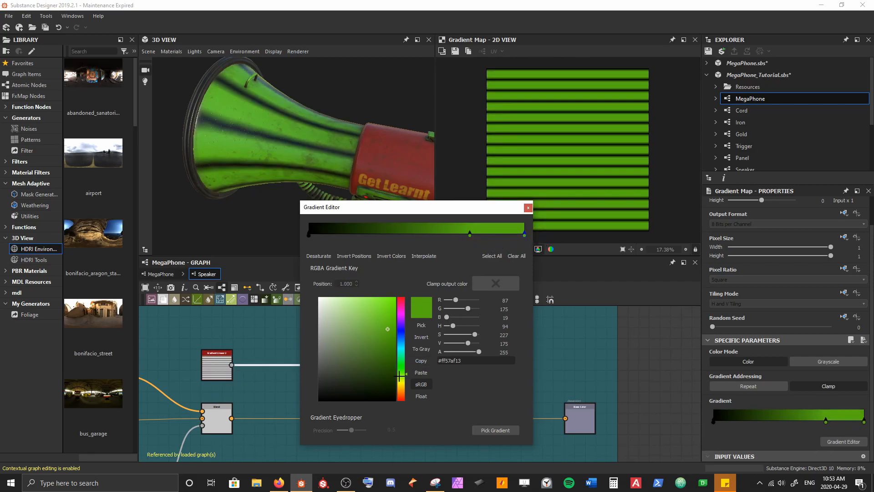
left_click_drag(398, 374, 404, 381)
left_click_drag(395, 325, 395, 318)
scroll(302, 146, "up", 5)
left_click_drag(303, 147, 333, 137)
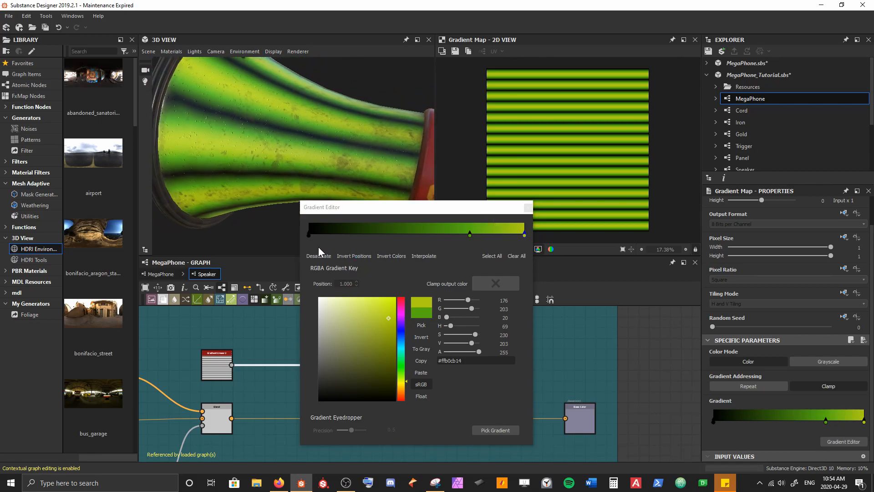
Recolour the black key at position 0.000 to dark green #ff112a05 and close the Gradient Editor
left_click(308, 234)
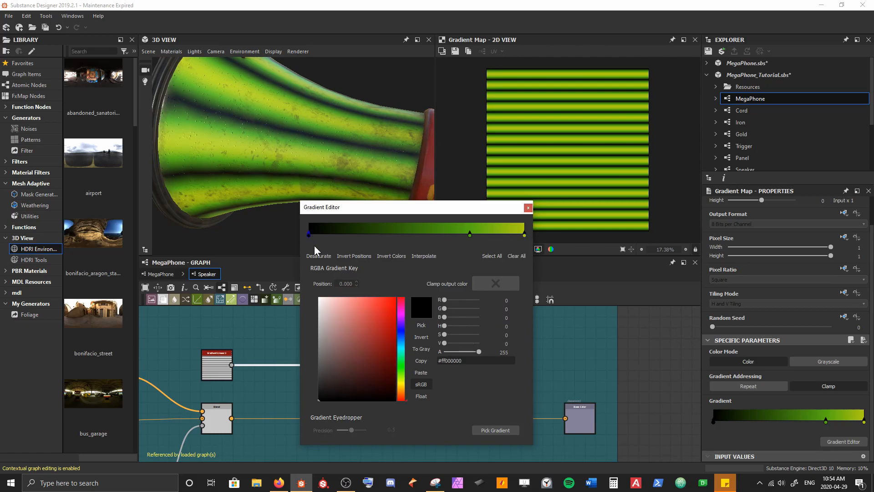
mouse_move(401, 391)
left_mouse_down()
mouse_move(401, 372)
mouse_move(386, 384)
left_mouse_up()
left_click(390, 384)
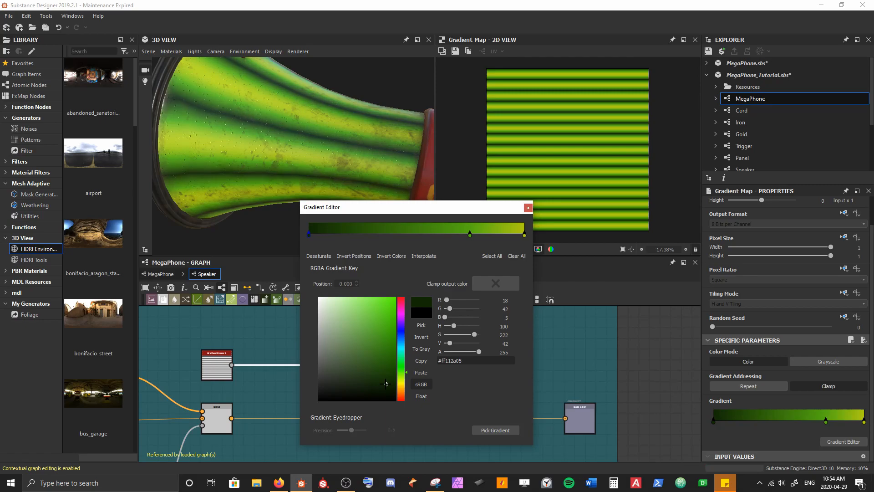
left_click(528, 207)
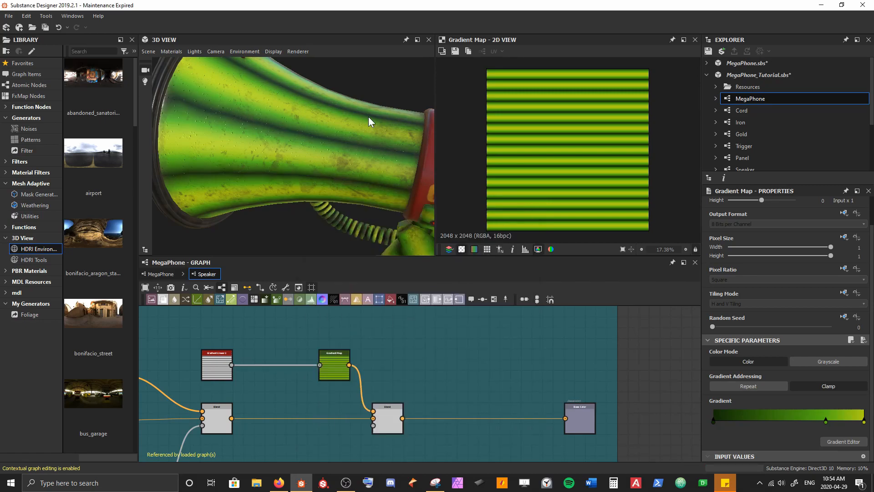
Mask the green stripes to the horn by connecting the Transformation 2D shape mask to the new Blend's opacity input
left_click_drag(343, 129, 339, 170)
middle_click_drag(295, 386, 373, 332)
scroll(345, 359, "down", 2)
middle_click_drag(243, 384, 276, 365)
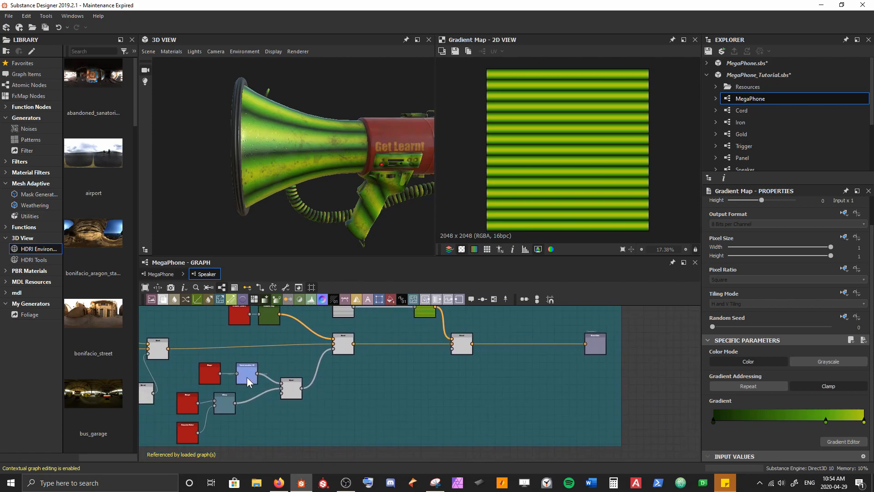
double_click(243, 378)
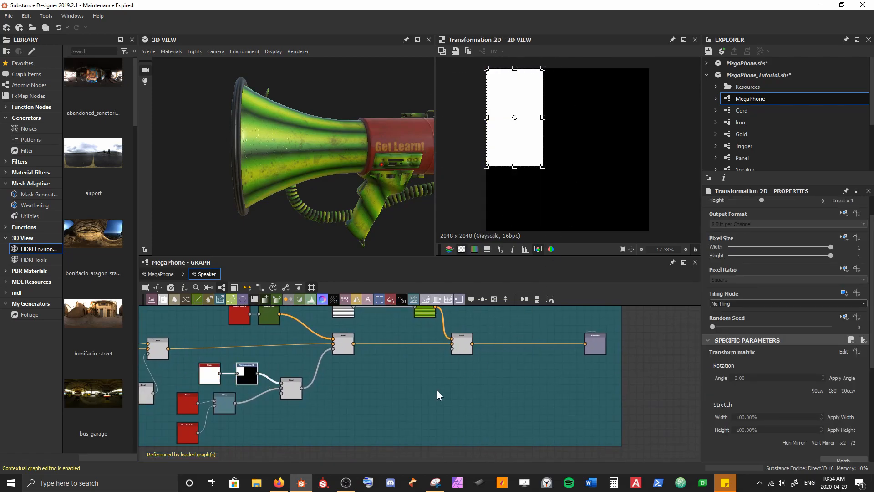
left_click_drag(259, 374, 457, 349)
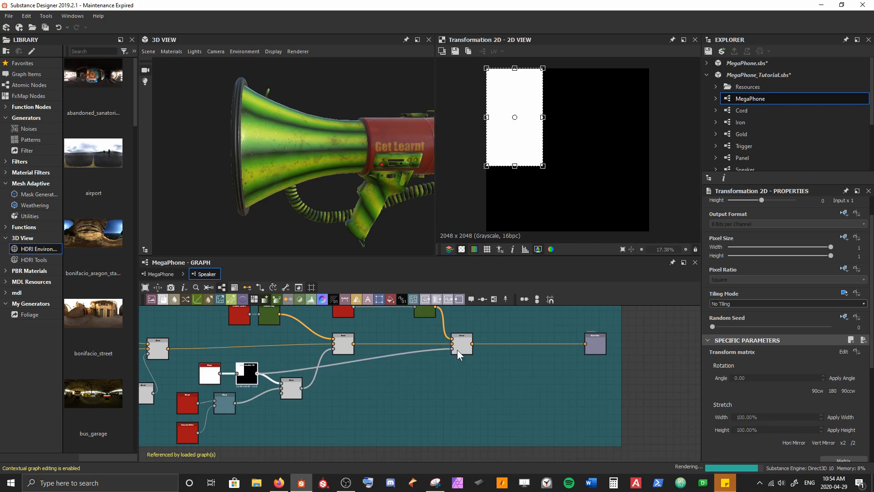
mouse_move(316, 125)
left_mouse_down()
mouse_move(367, 180)
mouse_move(340, 155)
mouse_move(314, 174)
mouse_move(317, 132)
left_mouse_up()
left_click_drag(378, 212, 338, 152)
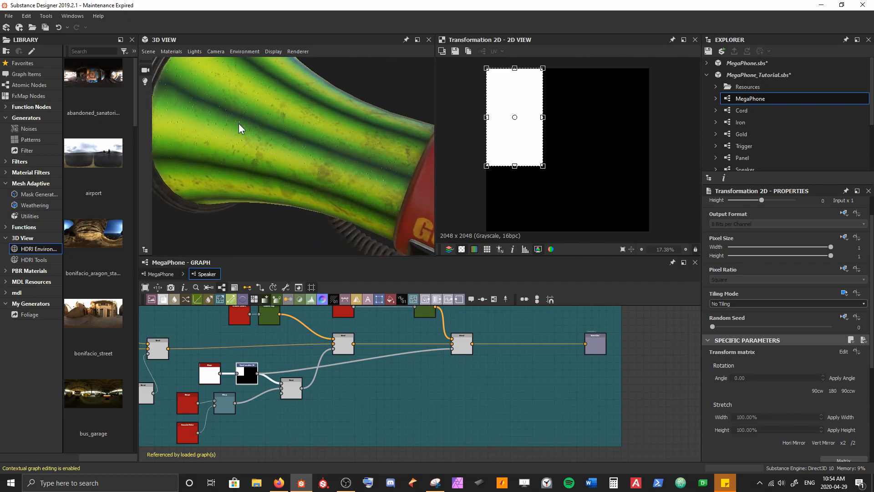
Insert a Curve node on the link between Gradient Linear 2 and the Gradient Map
middle_click_drag(431, 343, 371, 405)
scroll(350, 398, "up", 5)
middle_click_drag(294, 378, 327, 408)
scroll(328, 408, "down", 1)
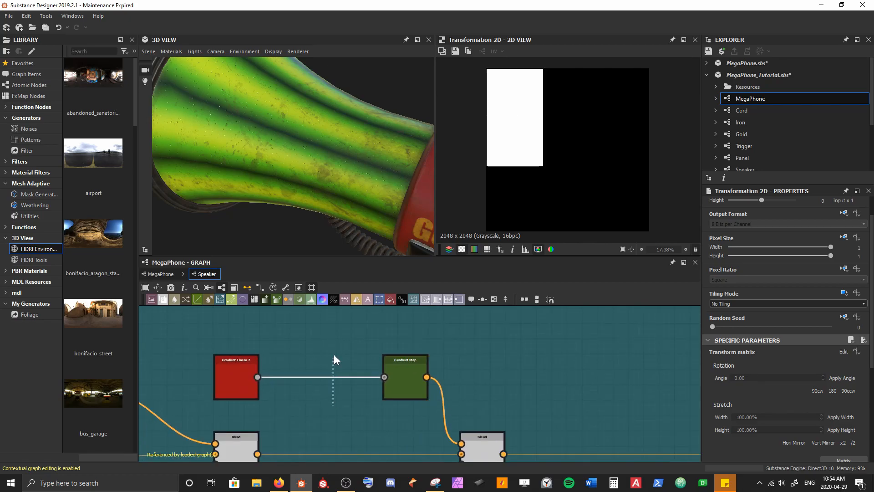
key("space")
type("curve")
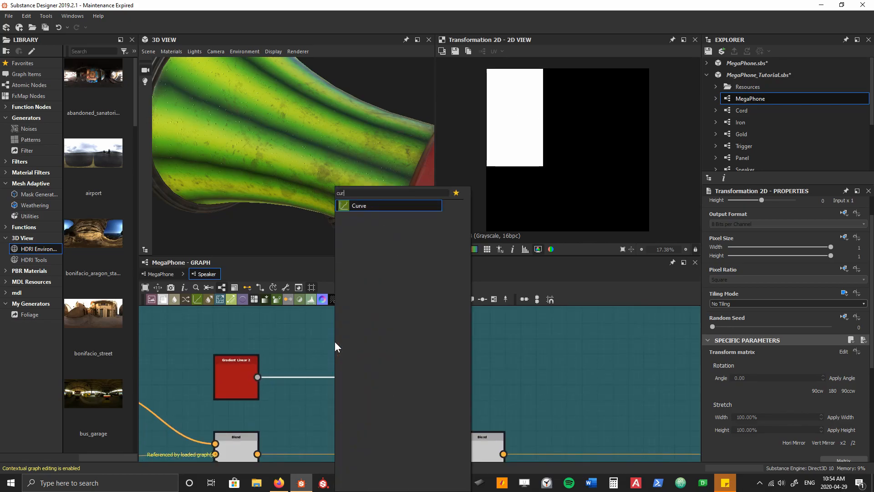
key("Return")
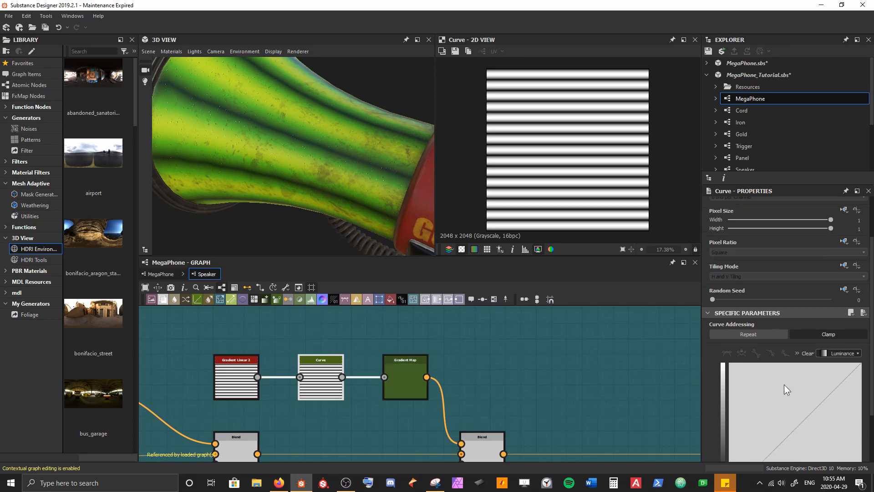
Shape the Curve with a raised point in the darker tones, the start point at 0.22 and a brighter-tone dip to 0.20
scroll(784, 384, "down", 3)
left_click_drag(780, 375, 779, 341)
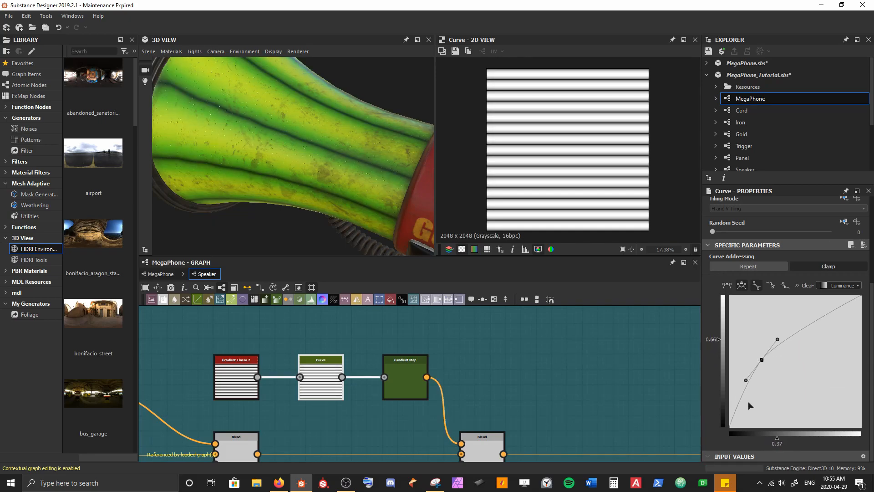
left_click_drag(731, 427, 758, 428)
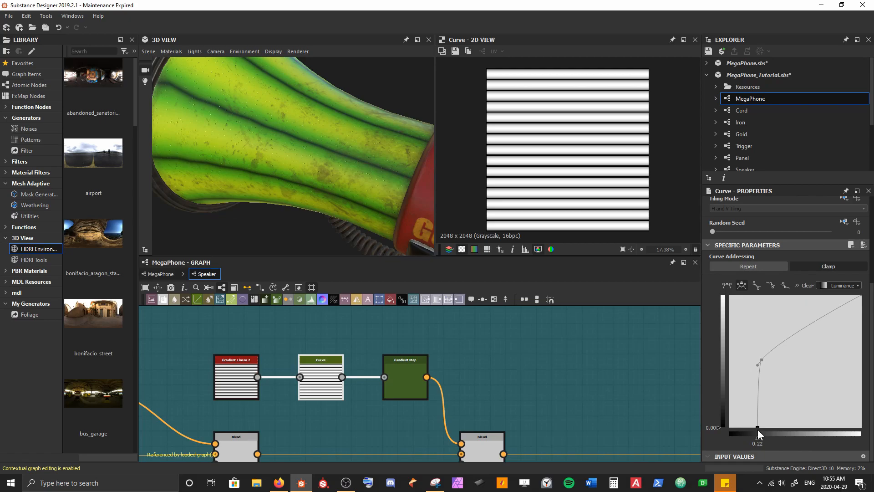
left_click_drag(268, 145, 340, 136)
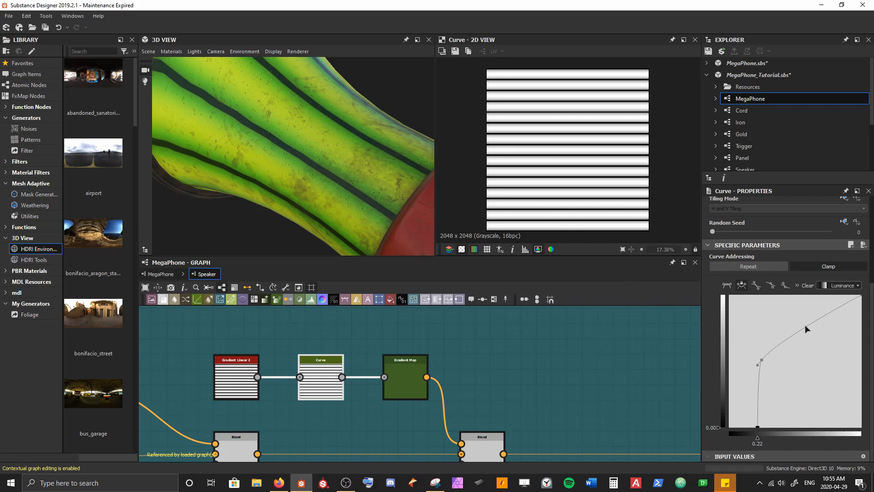
left_click_drag(815, 323, 843, 404)
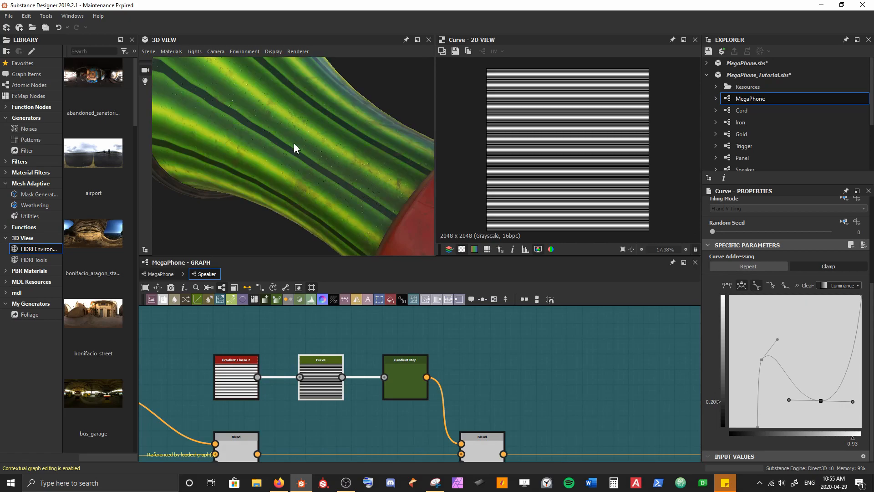
left_click_drag(275, 132, 340, 155)
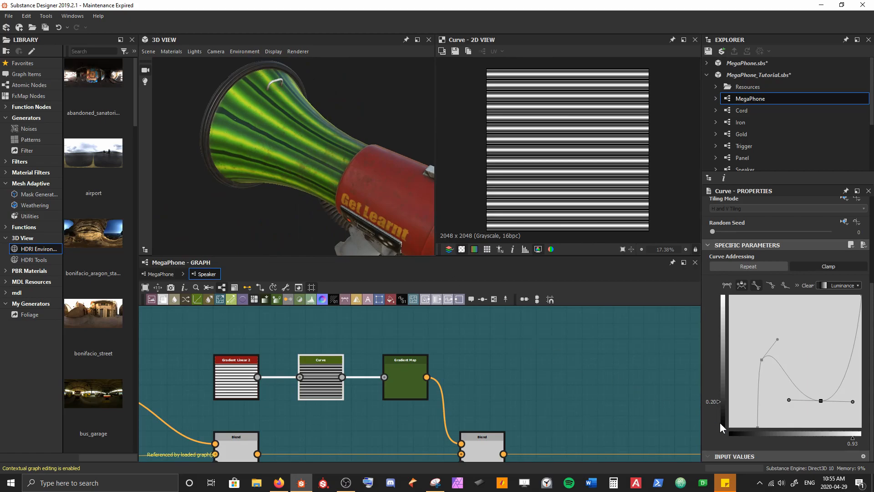
Reset the Curve's start point to 0.00, move the raised point slightly darker, and set the brighter dip to 0.65, 0.17
left_click_drag(759, 428, 717, 446)
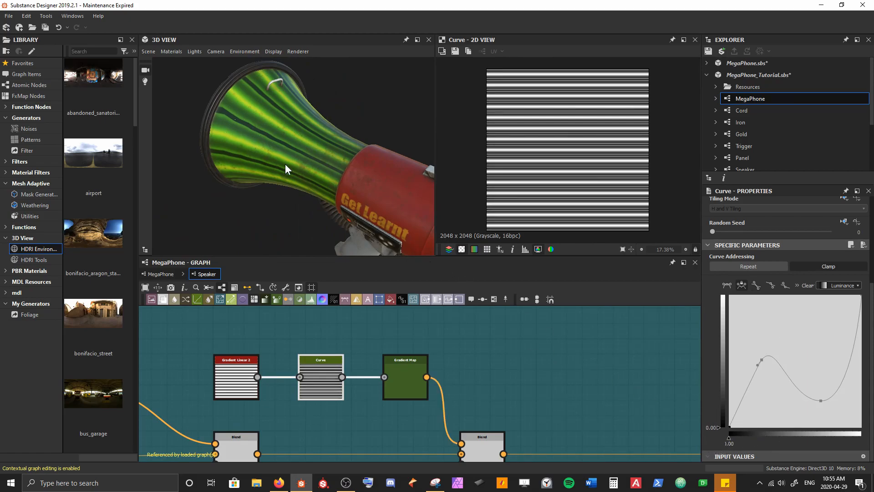
scroll(286, 165, "up", 5)
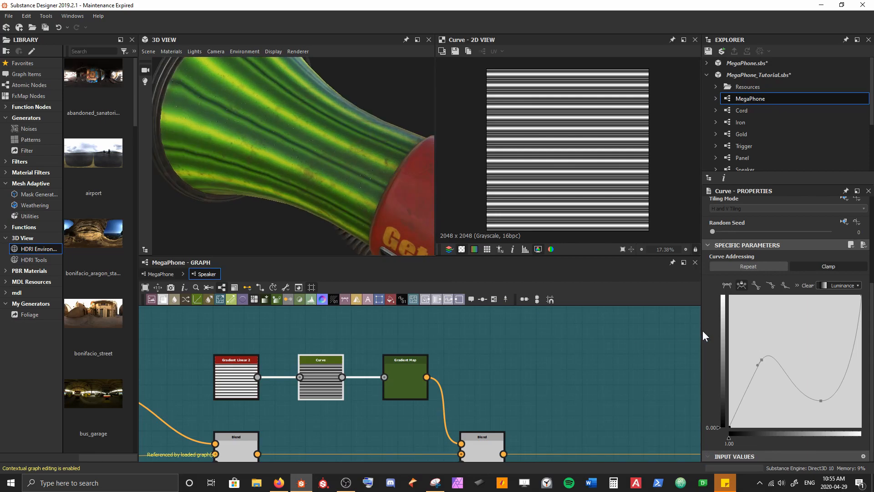
mouse_move(759, 365)
left_mouse_down()
mouse_move(733, 356)
mouse_move(760, 362)
mouse_move(753, 365)
left_mouse_up()
left_click(821, 402)
left_click_drag(822, 401, 816, 405)
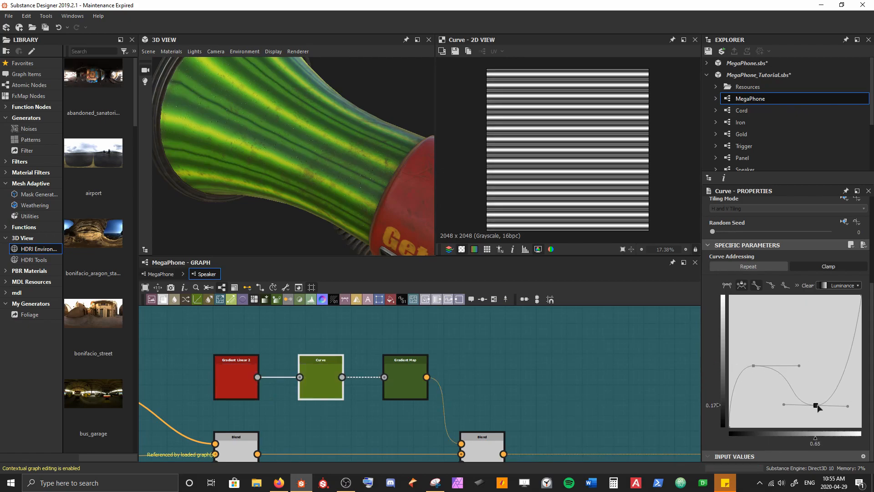
left_click_drag(355, 190, 368, 146)
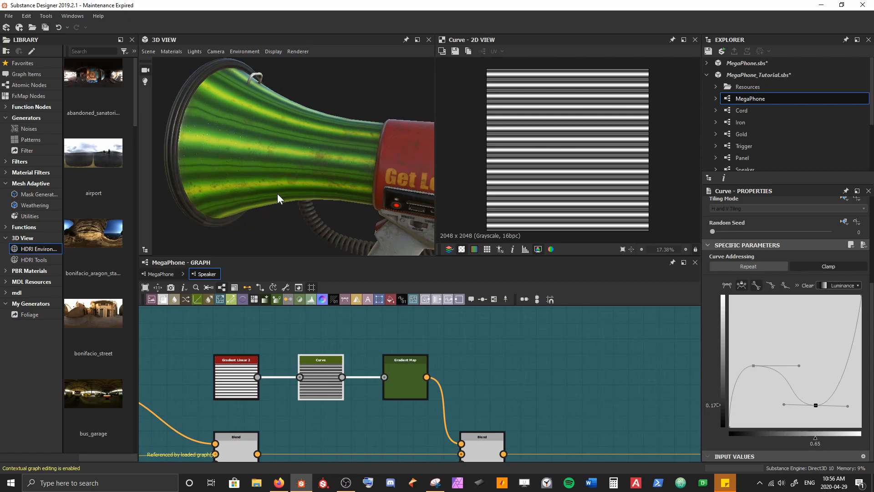
Insert another Blend node on the link between the last Blend and the Base Color output
middle_click_drag(448, 357, 213, 333)
scroll(261, 346, "down", 2)
middle_click_drag(378, 348, 336, 340)
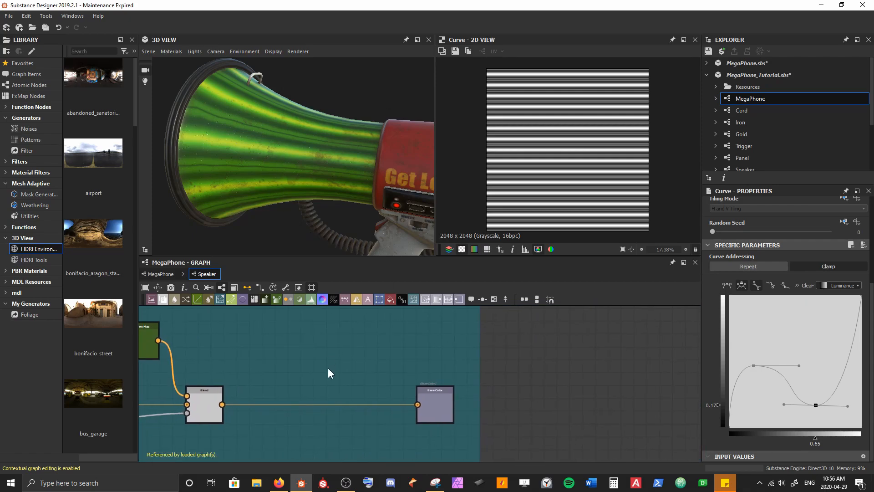
left_click_drag(429, 401, 441, 401)
left_click(308, 404)
key("space")
type("b")
key("Return")
Branch a second Curve node off Gradient Linear 2 and place it above the first Curve
middle_click_drag(240, 343, 317, 365)
middle_click_drag(272, 341, 390, 363)
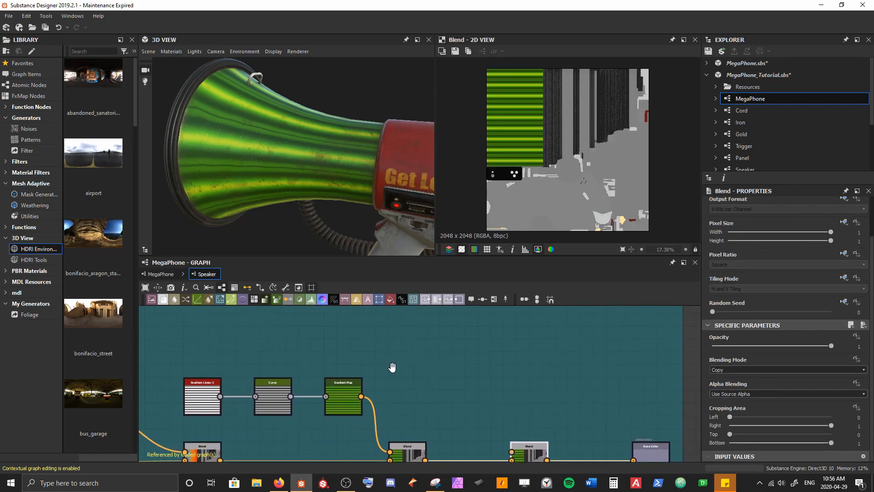
left_click(212, 386)
scroll(205, 386, "up", 2)
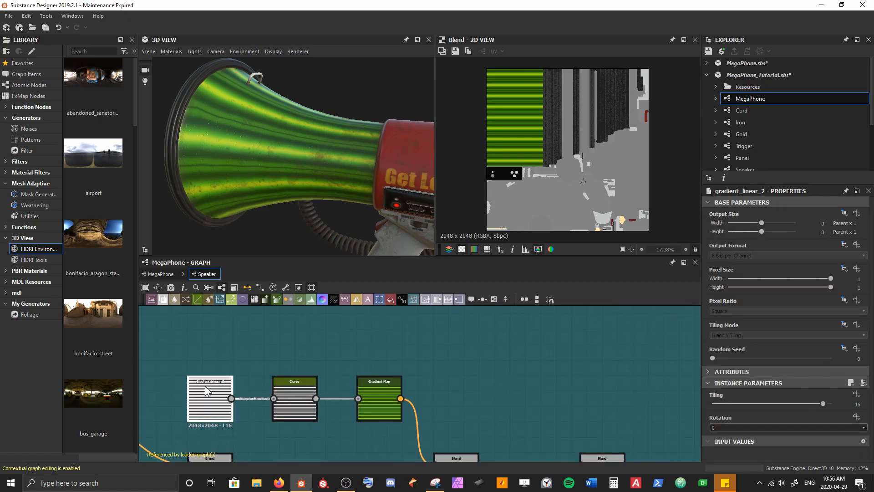
left_click_drag(232, 398, 284, 324)
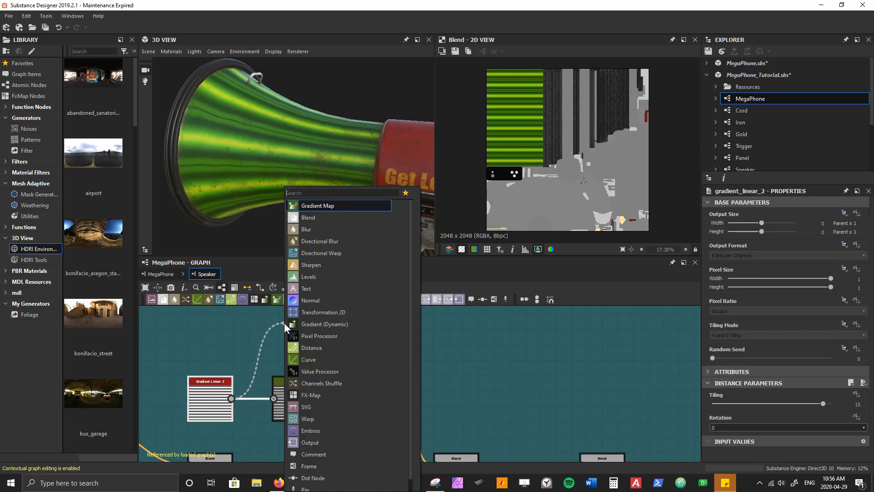
key("Return")
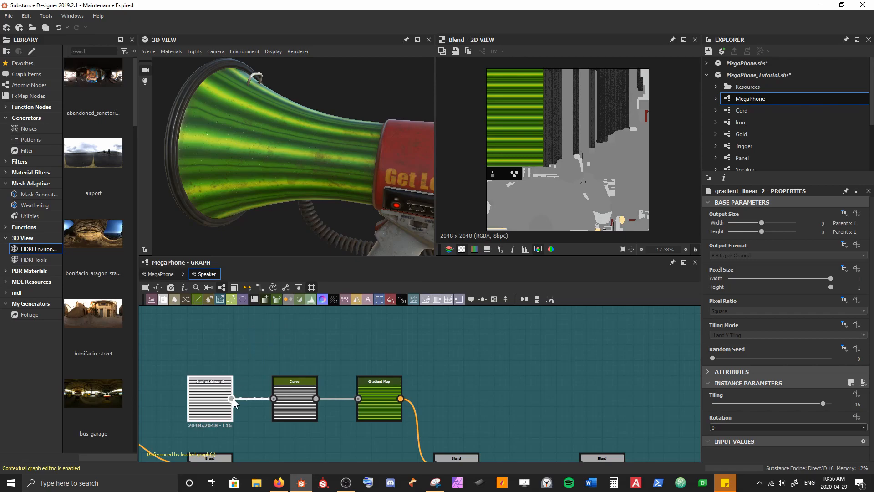
left_click_drag(268, 327, 289, 321)
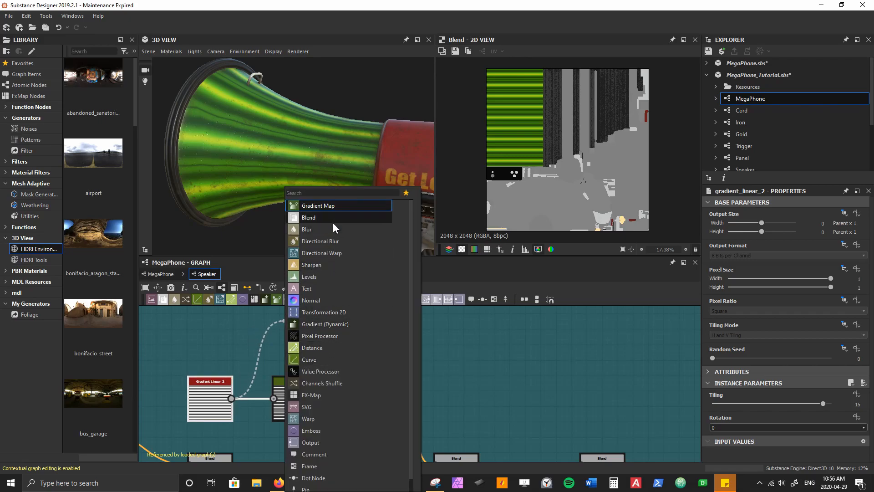
type("curve")
key("Return")
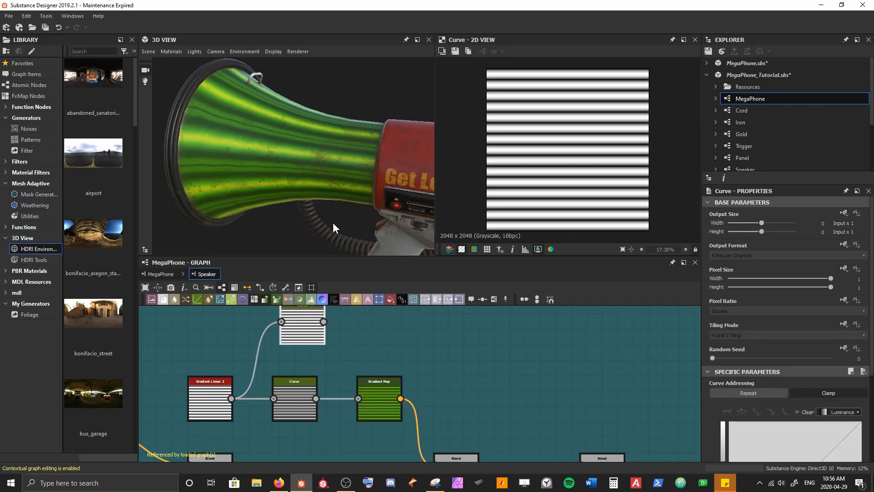
left_click_drag(300, 332, 295, 339)
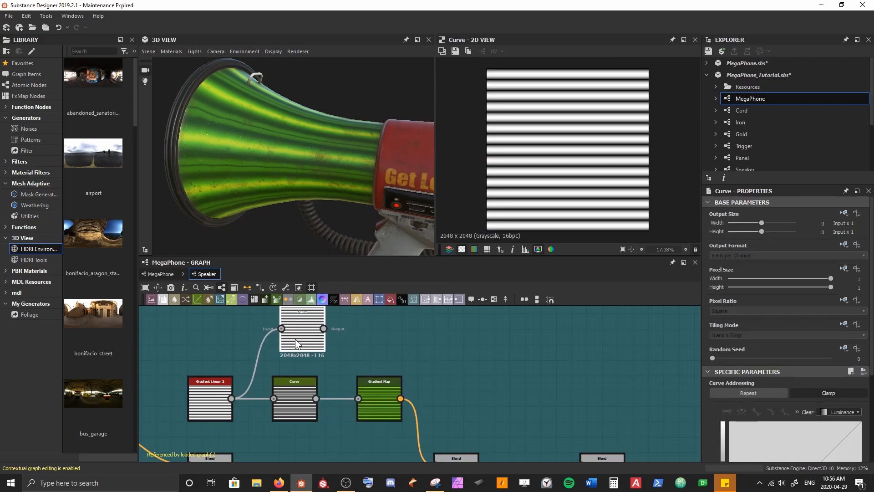
left_click_drag(292, 391, 299, 392)
middle_click_drag(340, 346, 318, 381)
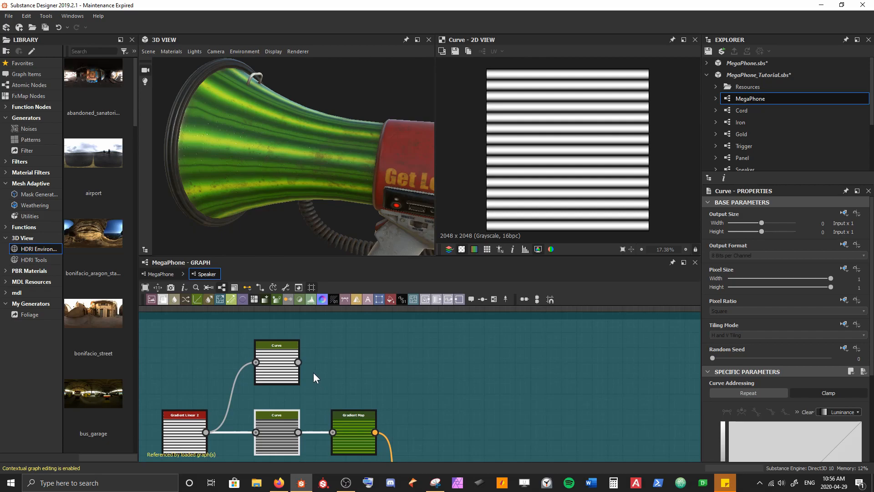
Extend the second Curve with a Gradient Map and a Transformation 2D node in a row
left_click_drag(298, 362, 354, 360)
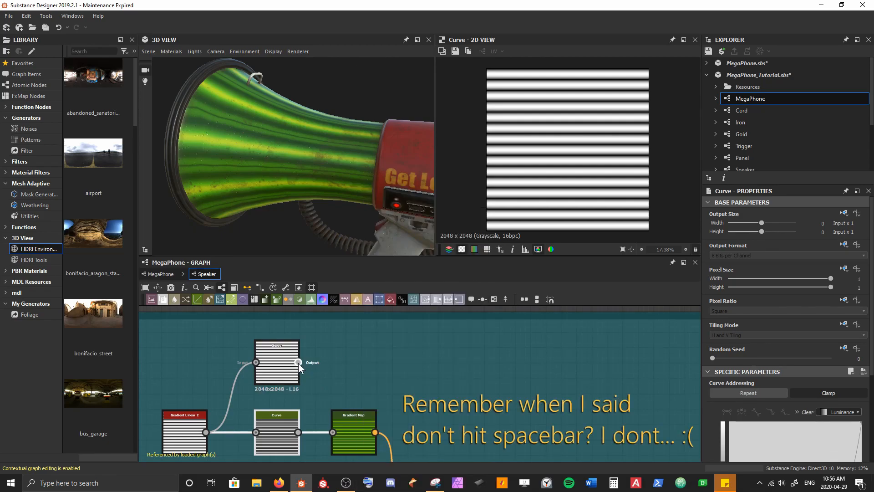
left_click_drag(298, 363, 351, 330)
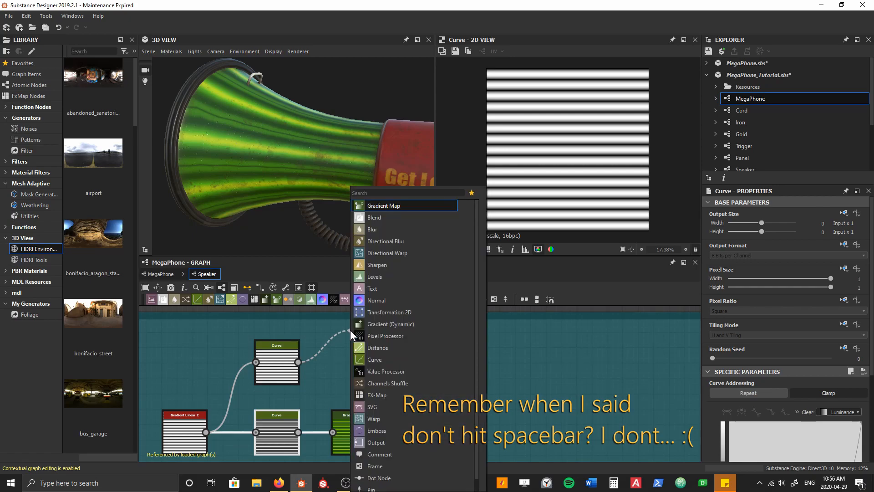
key("Return")
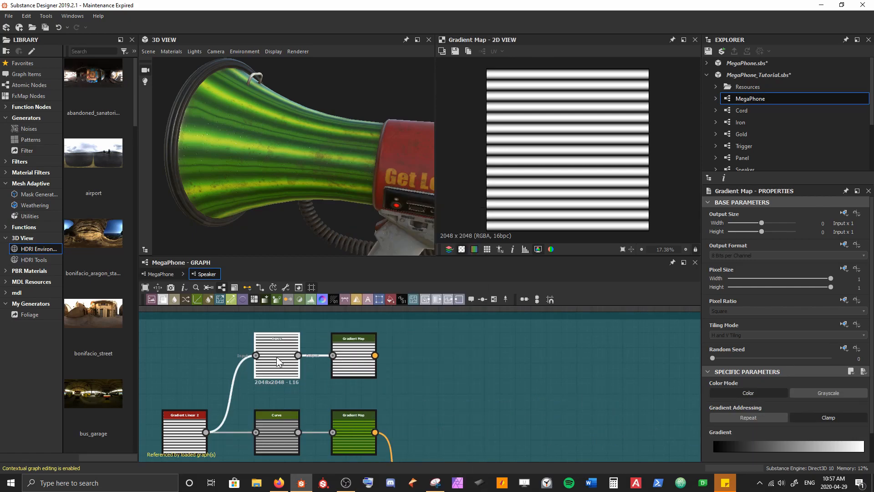
left_click_drag(375, 355, 462, 349)
type("trans")
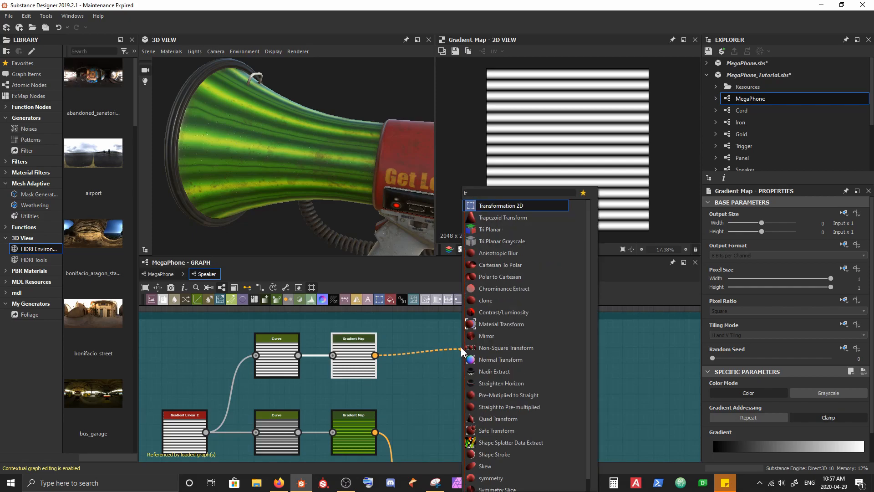
key("Return")
left_click_drag(495, 352, 433, 351)
Connect the new Transformation 2D to the last Blend's foreground and the horn shape mask to its opacity input
middle_click_drag(461, 365, 307, 346)
scroll(307, 346, "down", 2)
left_click_drag(370, 421, 378, 433)
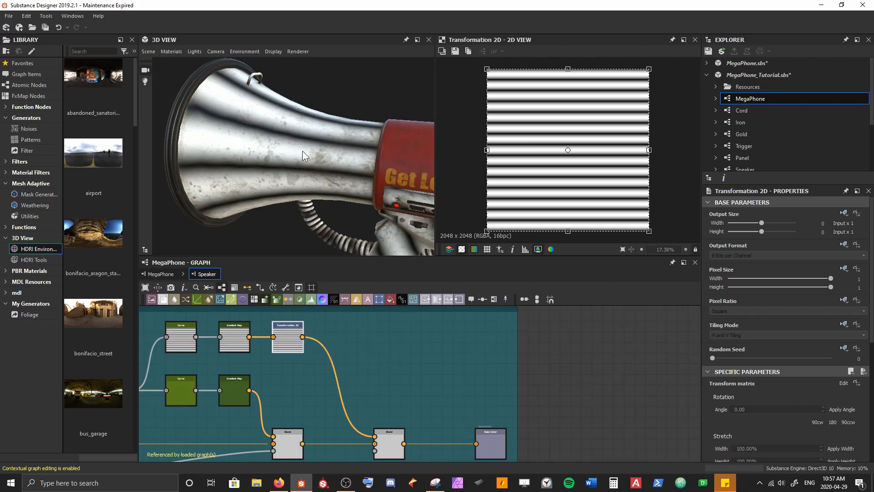
middle_click_drag(306, 397, 317, 364)
left_click_drag(286, 419, 385, 419)
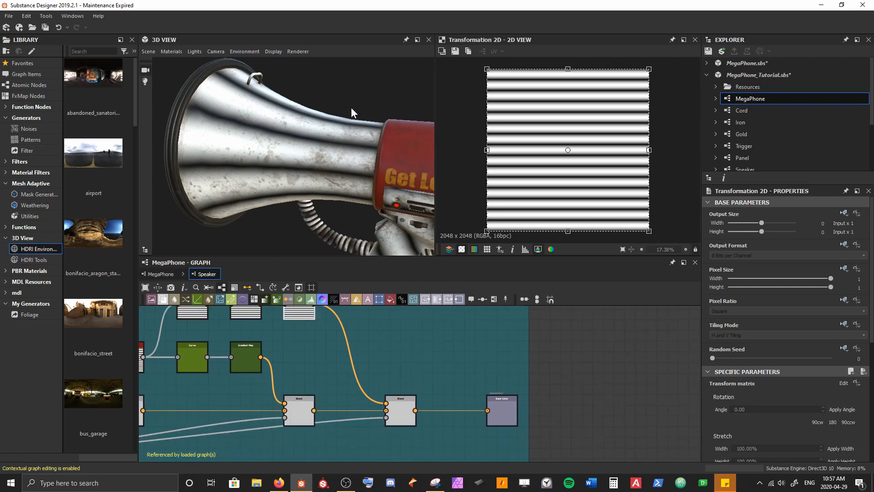
scroll(288, 140, "up", 2)
middle_click_drag(288, 141, 311, 141)
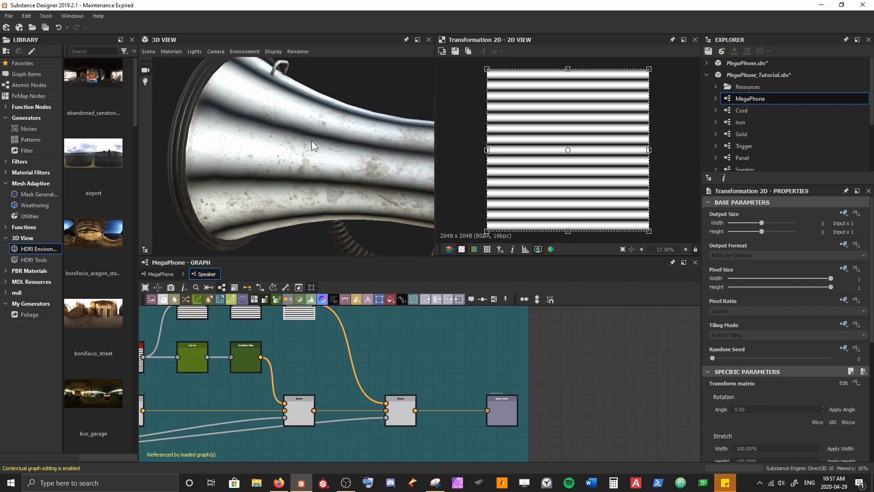
left_click_drag(312, 145, 291, 155)
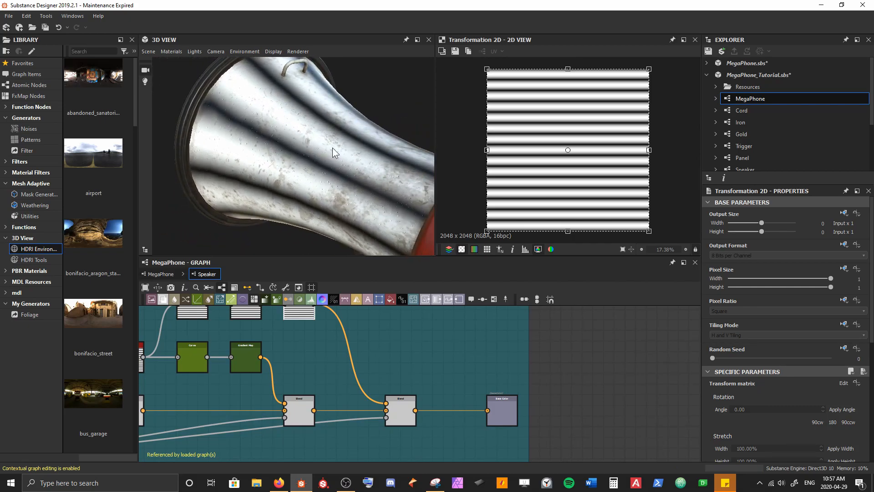
left_click_drag(408, 173, 347, 234)
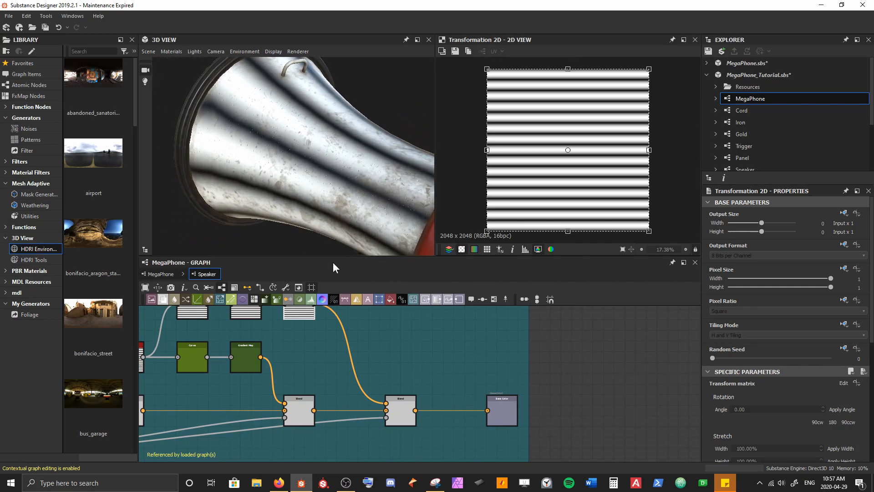
Open the new Gradient Map's Gradient Editor and recolour the white key at position 1.000 to red #ffc60909
scroll(308, 330, "up", 3)
middle_click_drag(302, 332, 317, 408)
left_click(240, 381)
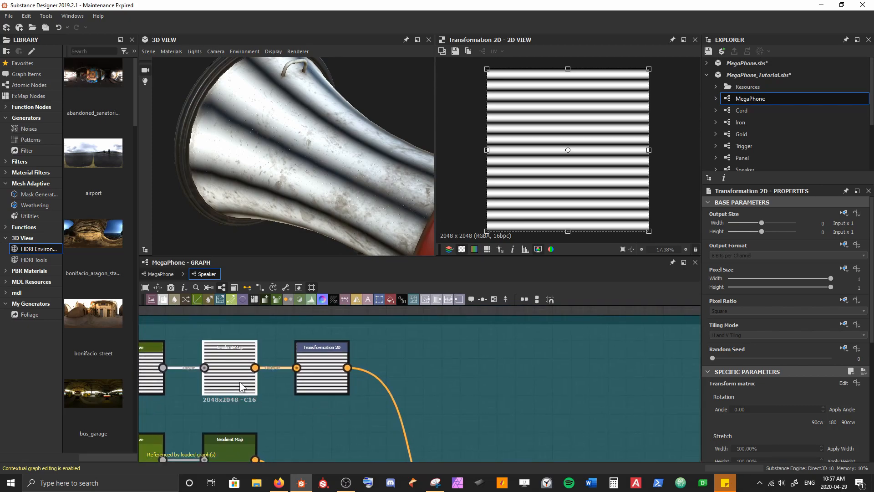
scroll(760, 430, "down", 1)
left_click(837, 441)
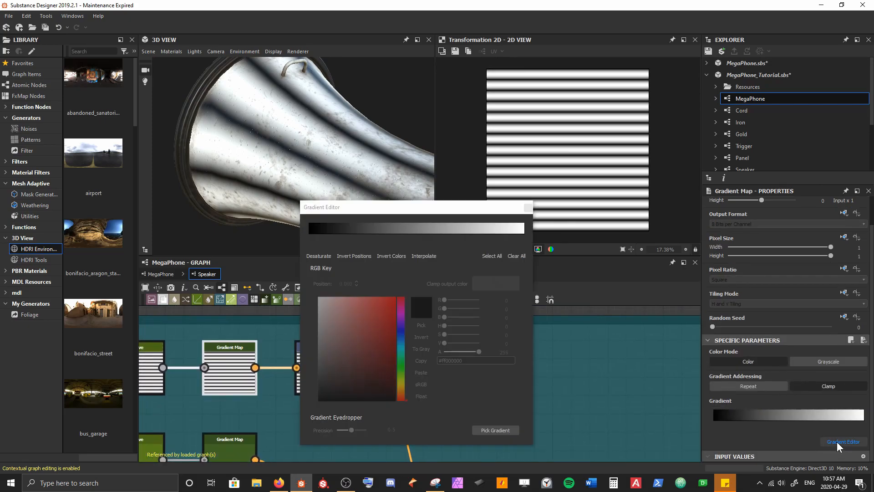
left_click_drag(433, 213, 404, 224)
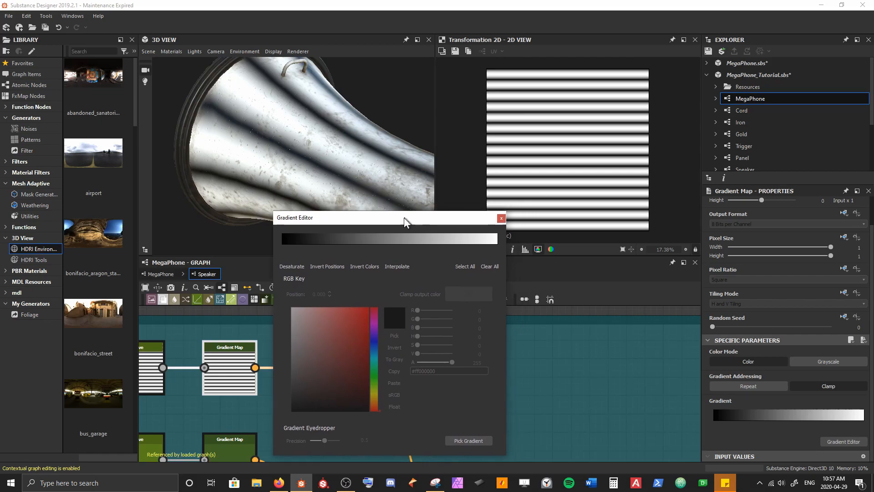
left_click(493, 244)
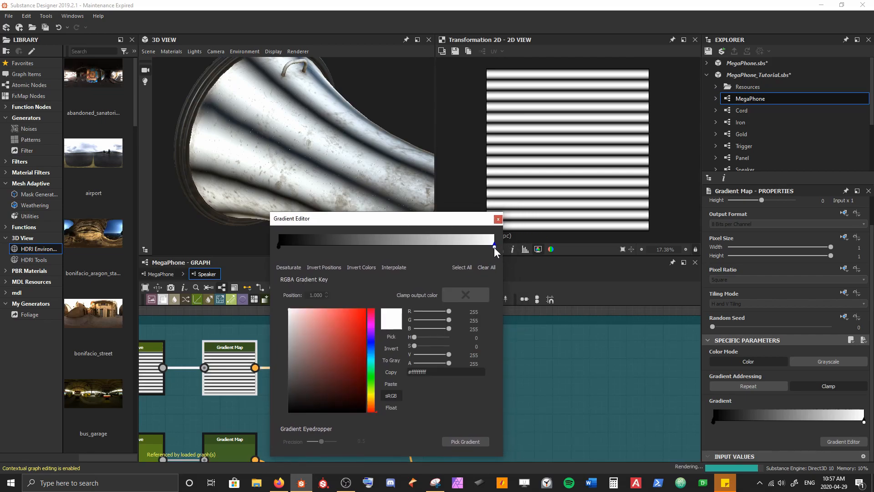
left_click(362, 332)
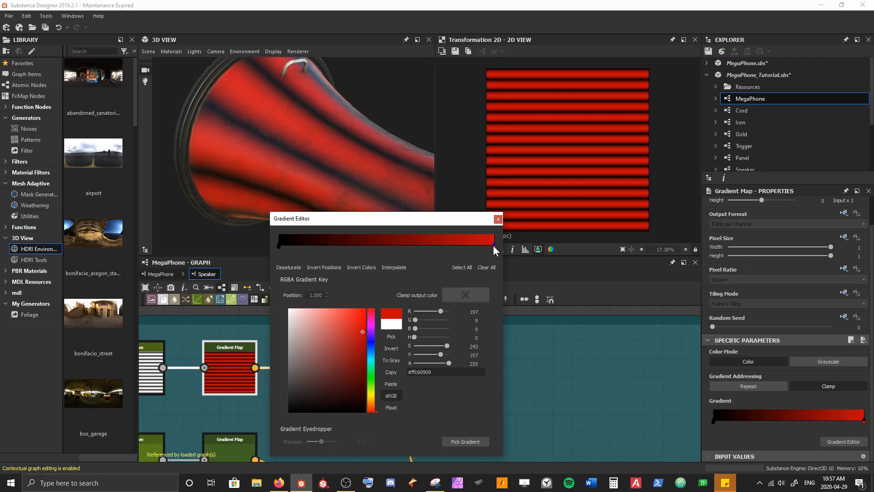
Add a second red key and space the two red keys at the gradient's bright end and just short of it
left_click_drag(494, 248, 360, 253)
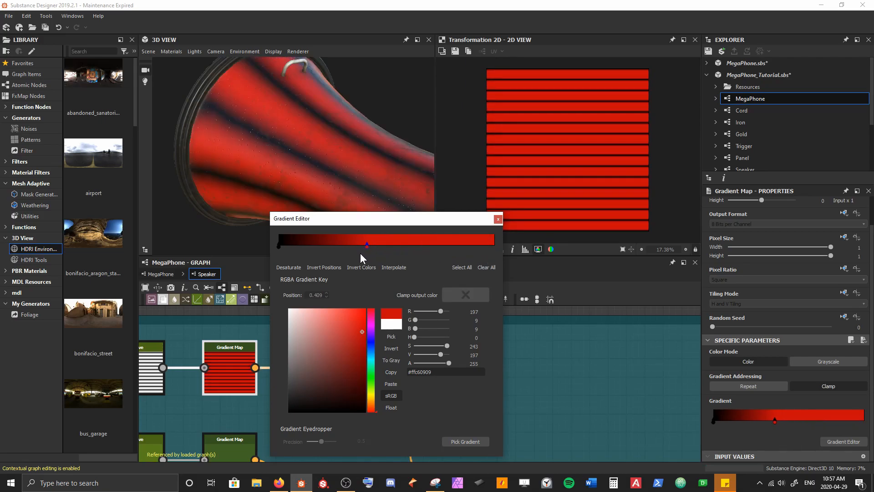
left_click(373, 245)
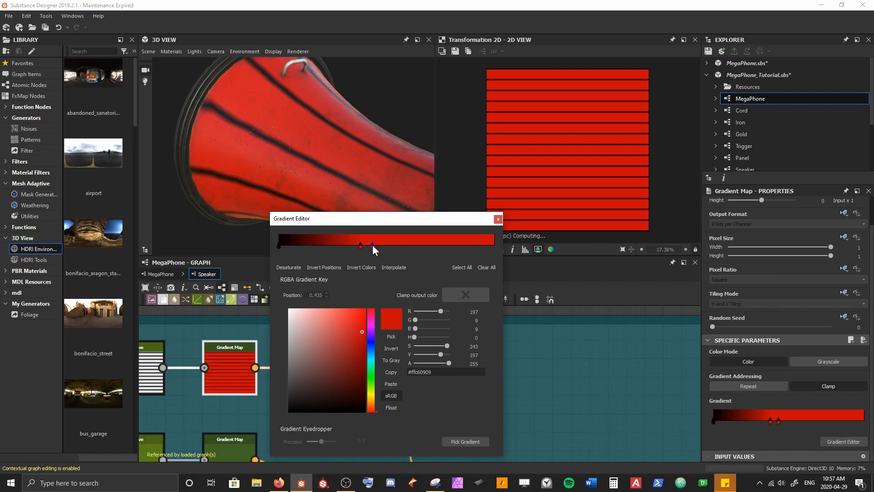
left_click_drag(360, 248, 467, 250)
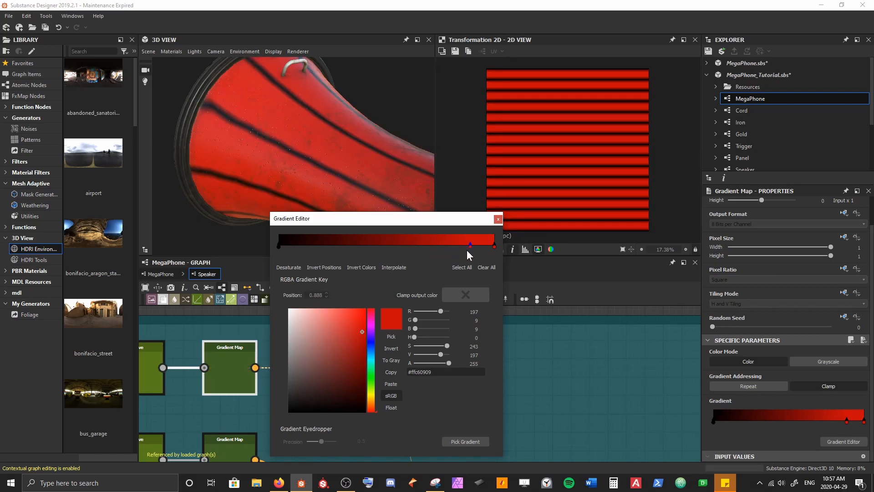
Add a mid-gradient key in dark blue #ff053173 and move it to position 0.861 beside the inner red key
left_click(389, 245)
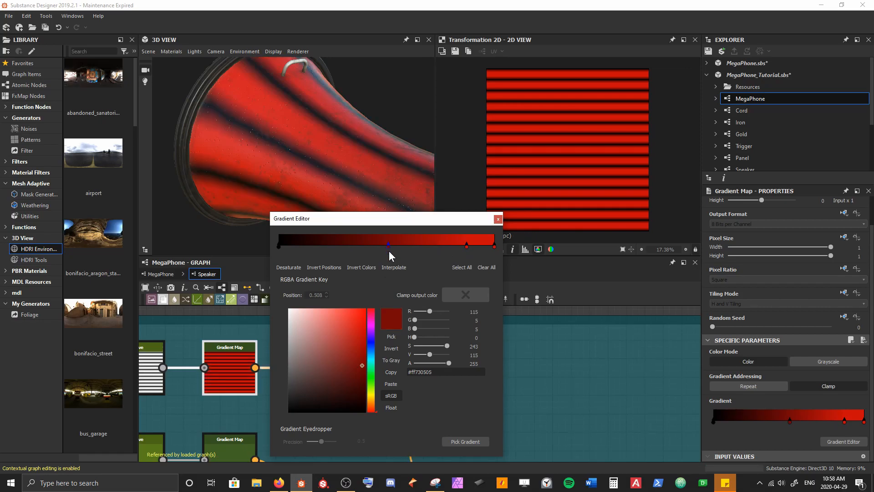
left_click(369, 348)
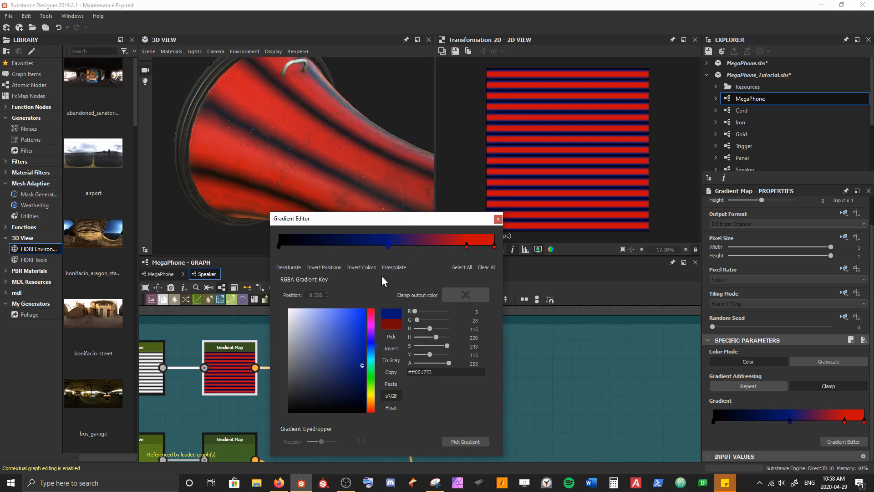
left_click(373, 352)
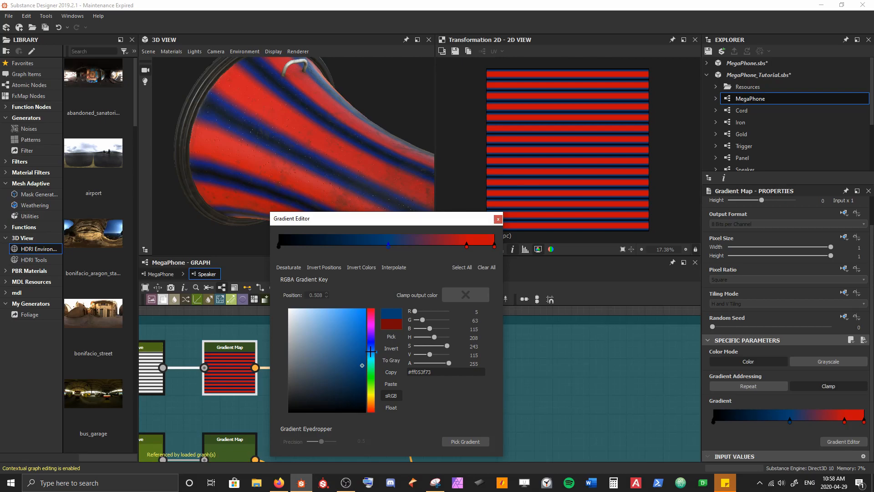
left_click(370, 349)
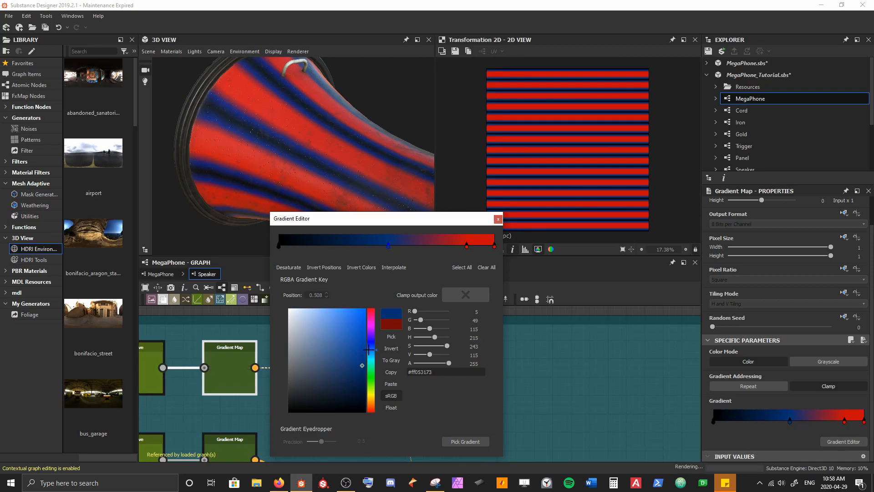
left_click_drag(388, 246, 465, 248)
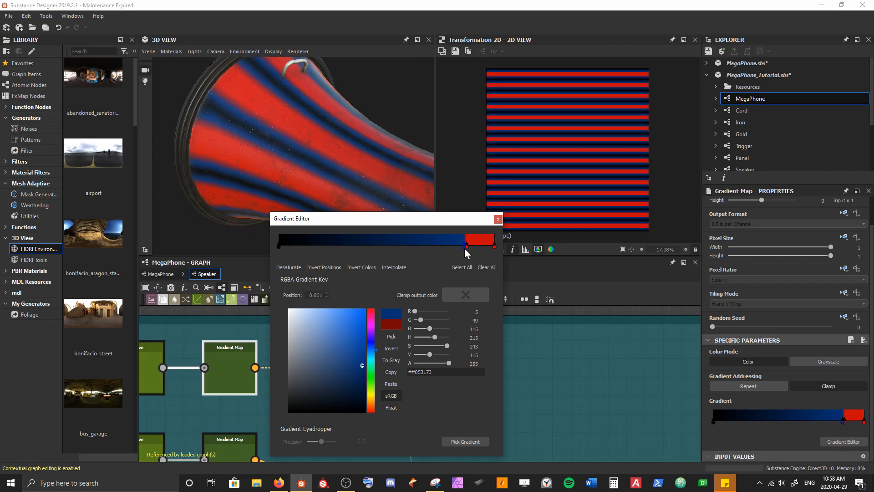
Add another dark blue key #ff052e6d to the gradient and move it to about position 0.418
left_click_drag(376, 146, 300, 151)
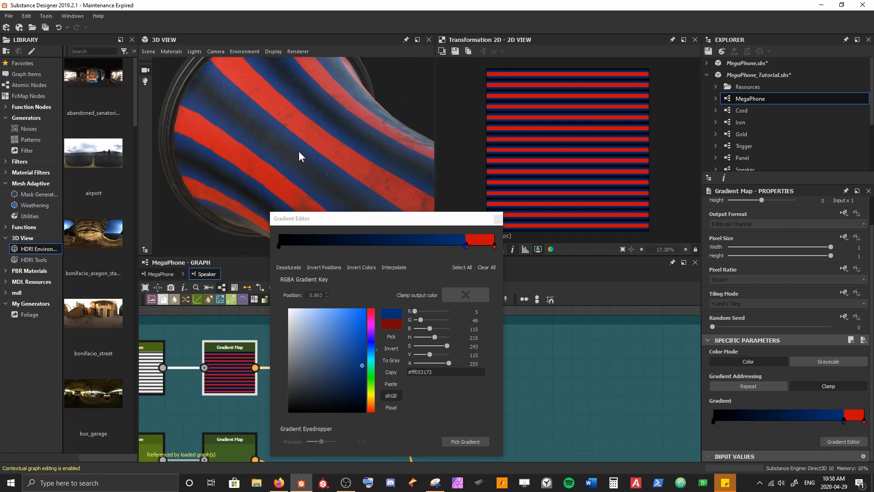
left_click_drag(308, 111, 308, 142)
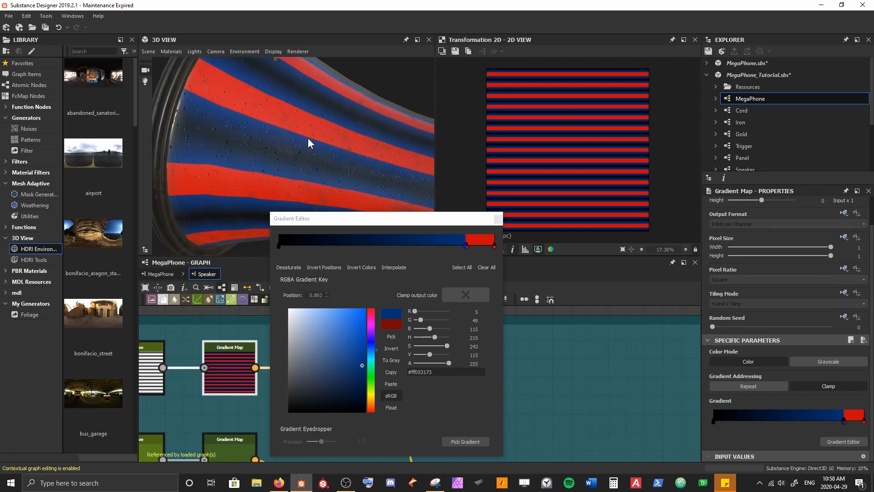
left_click(456, 244)
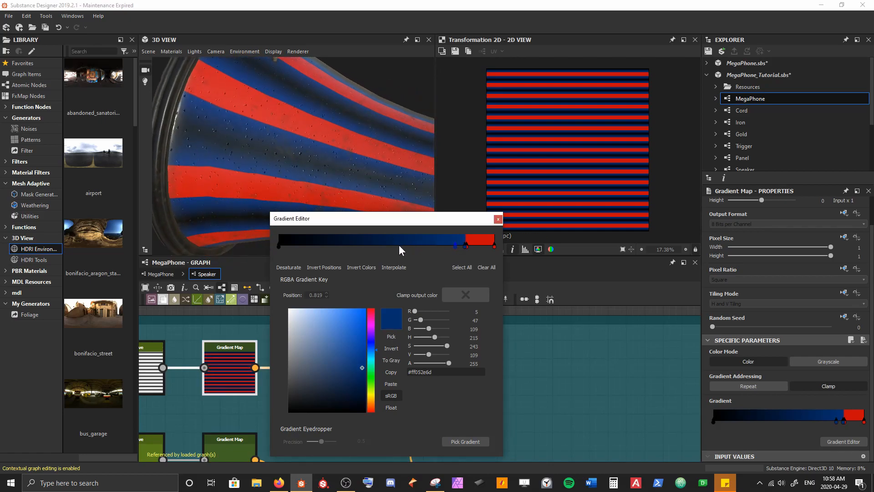
left_click_drag(457, 245, 369, 247)
Recolour the gradient's start key to white #ffffffff and add a near-white key at position 0.405 beside the mid-gradient blue key
left_click(279, 247)
left_click_drag(297, 311, 268, 281)
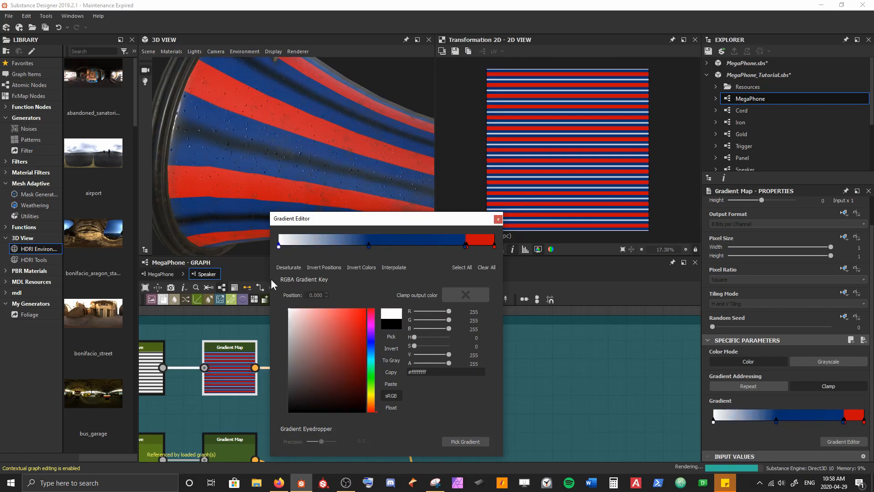
left_click(282, 246)
left_click_drag(282, 246, 367, 251)
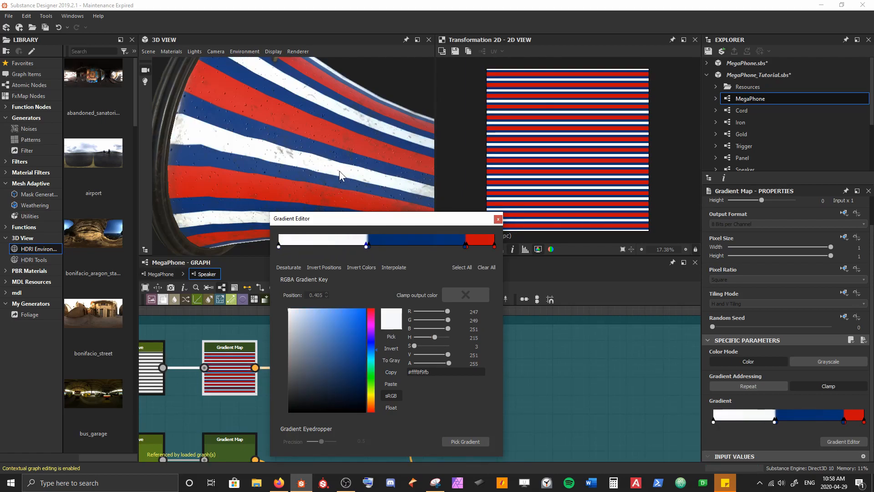
scroll(340, 170, "down", 3)
left_click_drag(339, 171, 298, 98)
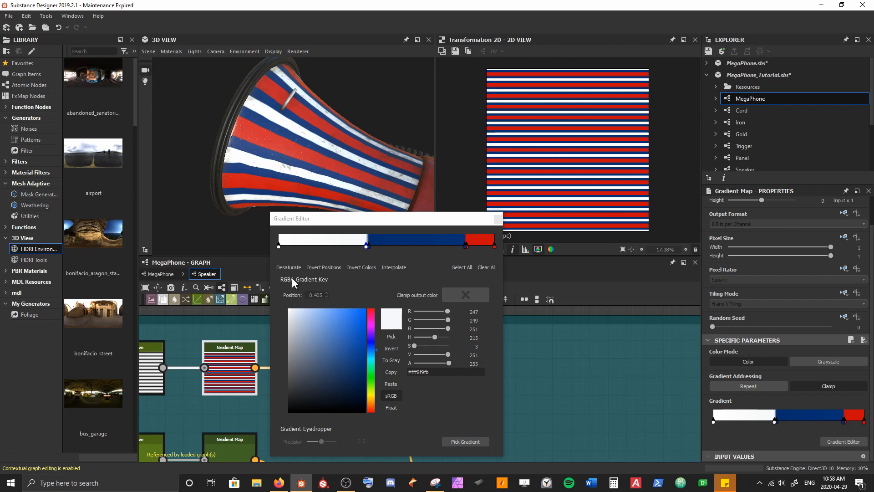
Delete the Curve node that feeds the red, white and blue Gradient Map
middle_click_drag(167, 370, 198, 345)
left_click(198, 346)
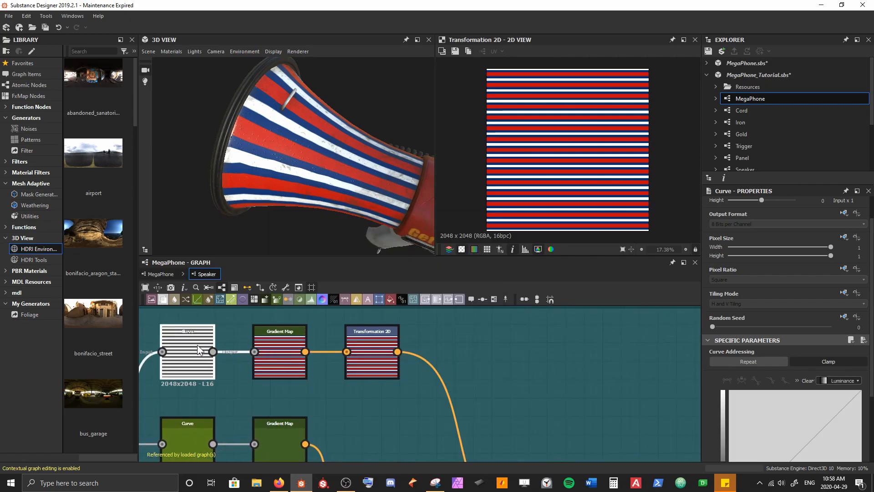
key("Delete")
Reopen the upper Gradient Map's Gradient Editor and move the paired white and blue keys to about position 0.624
left_click(285, 355)
scroll(823, 454, "down", 3)
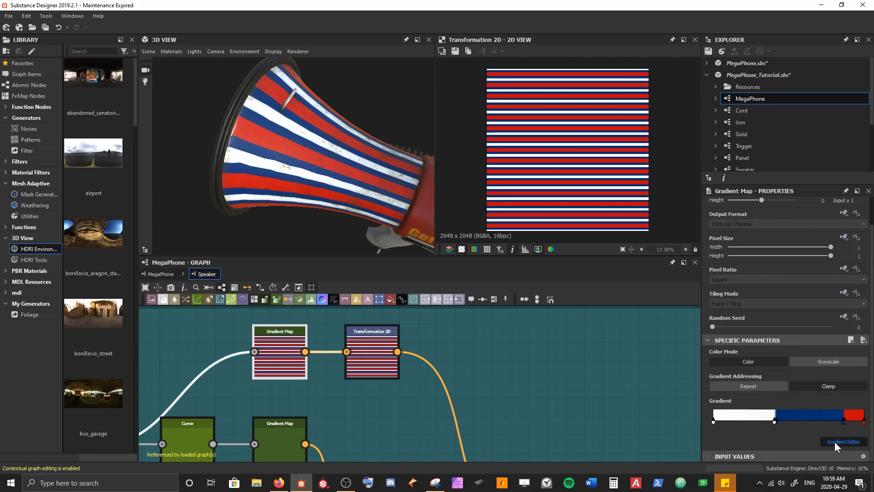
left_click(840, 442)
scroll(356, 160, "up", 5)
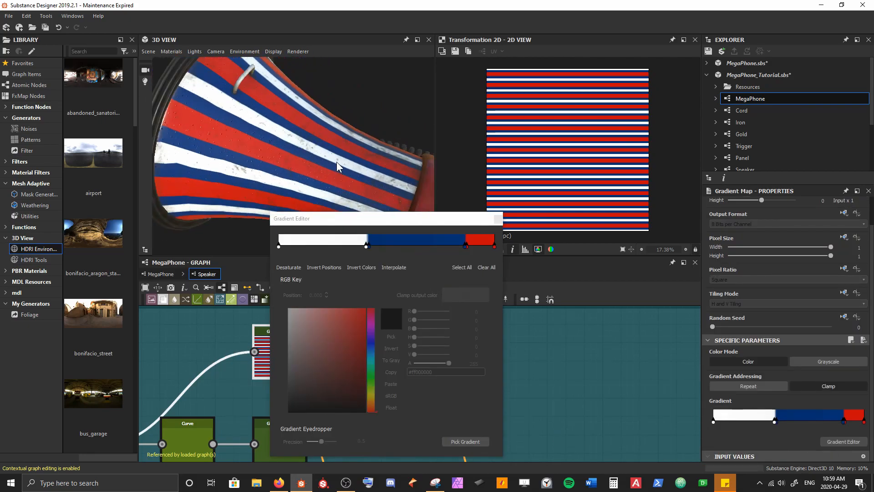
left_click(367, 246)
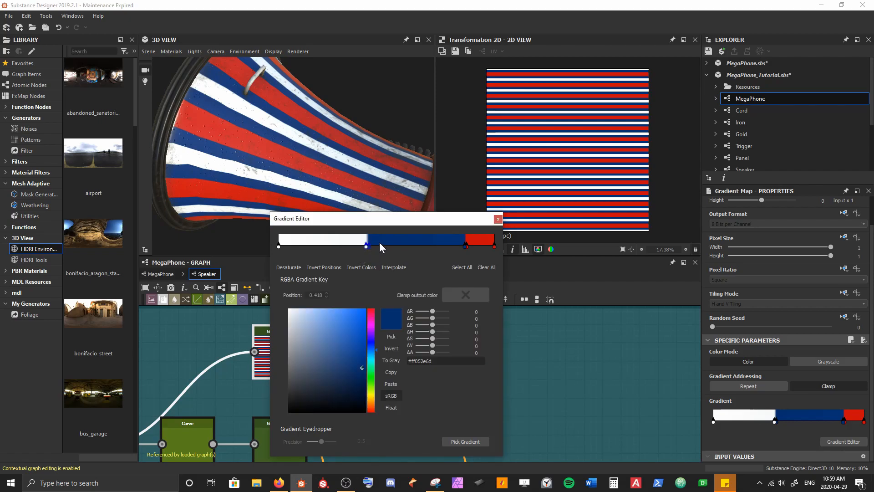
left_click_drag(368, 247, 413, 246)
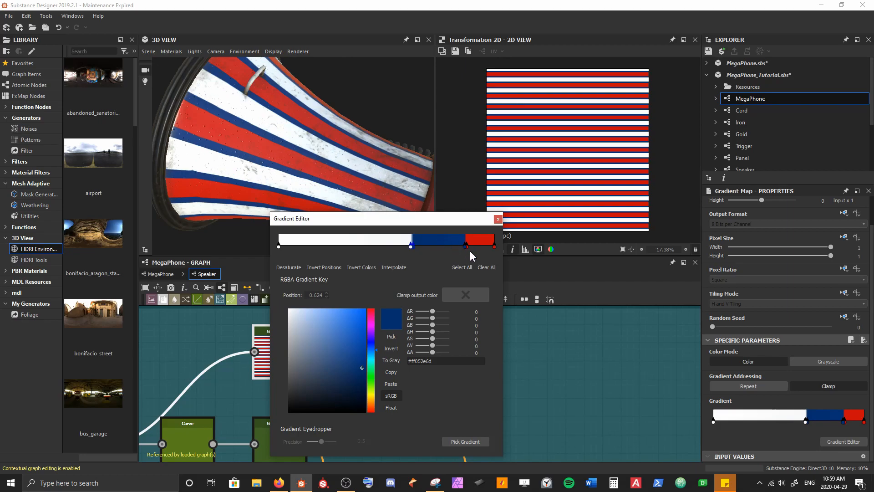
Narrow the coloured stripes by moving the blue-red key pair to about 0.970 and the white-blue key pair to about 0.783
left_click_drag(460, 252, 481, 248)
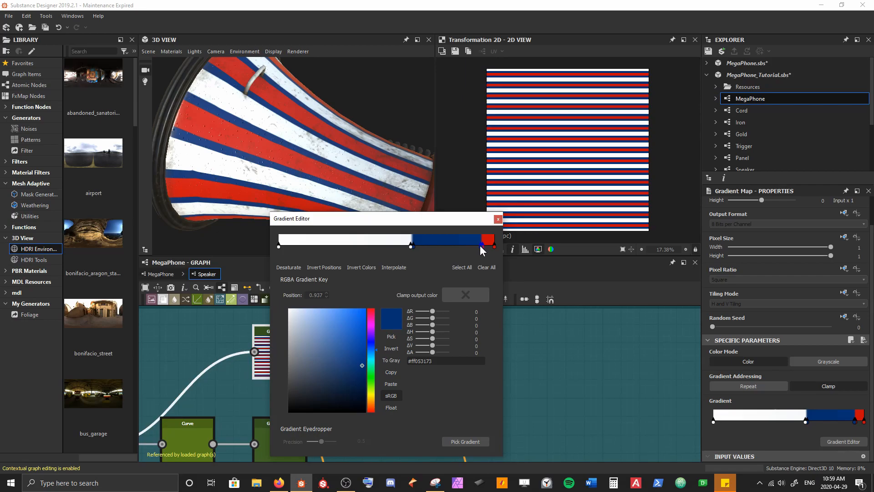
left_click_drag(481, 248, 488, 250)
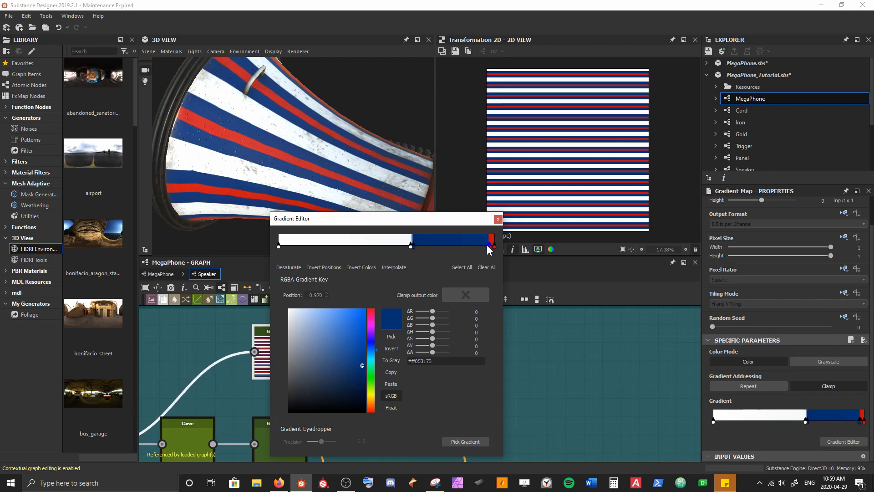
left_click_drag(406, 250, 447, 247)
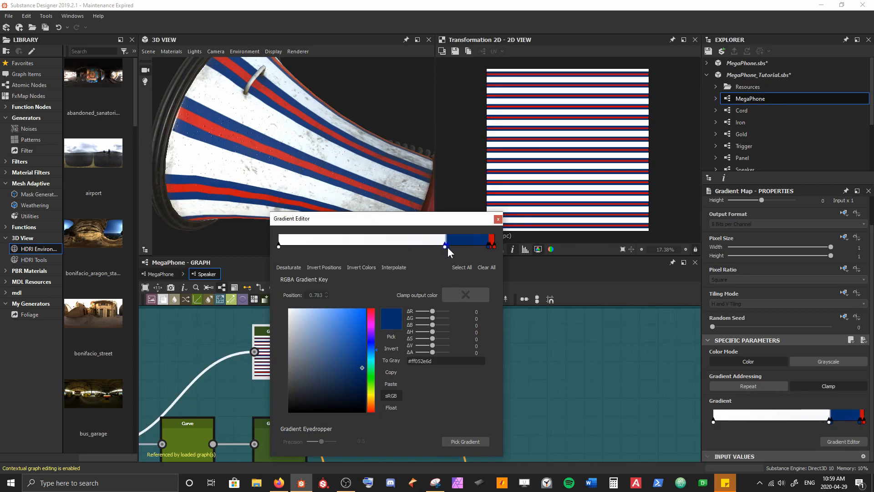
left_click_drag(396, 190, 334, 148)
scroll(280, 146, "up", 5)
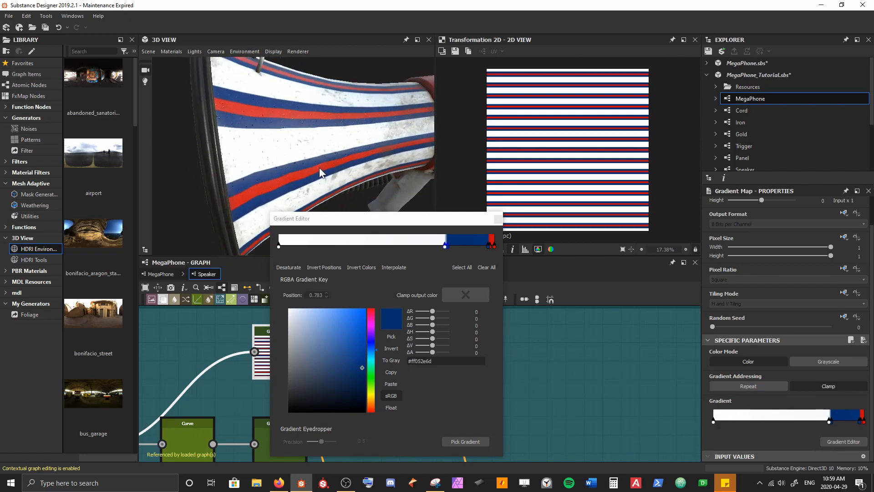
left_click_drag(319, 168, 355, 187)
left_click(498, 220)
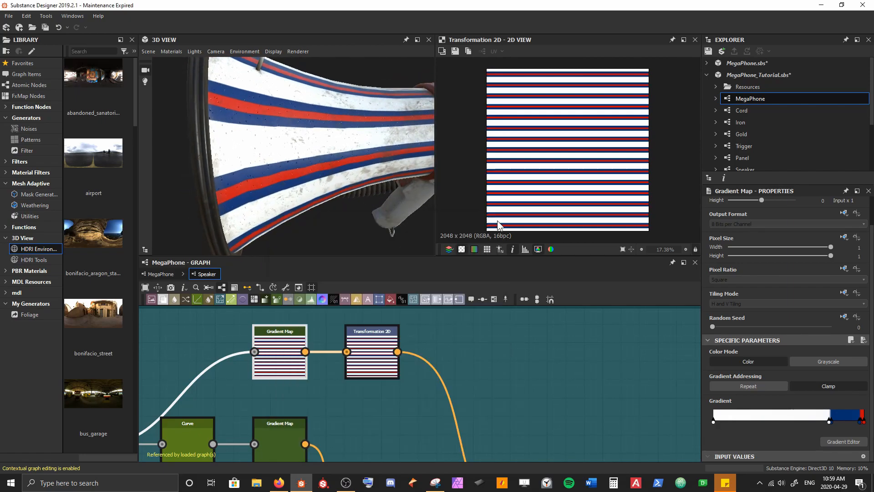
Recolour the blue keys in the upper Gradient Map's gradient to #ff053b72
left_click(372, 360)
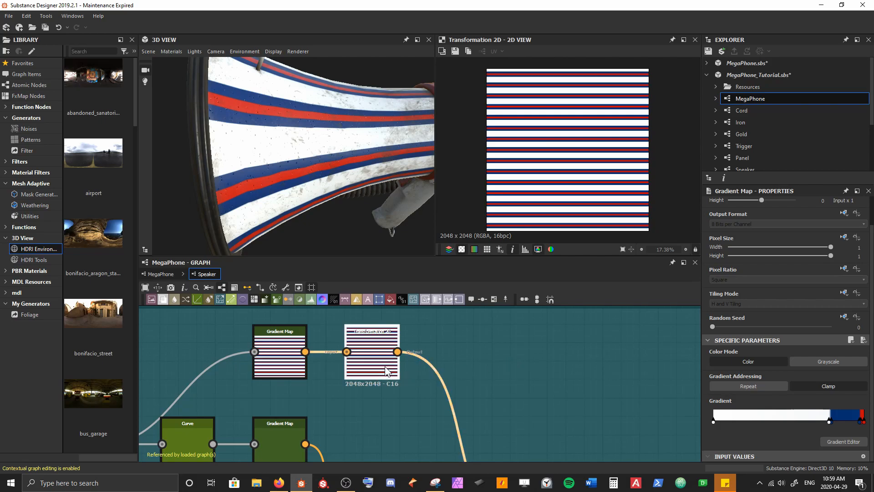
left_click(280, 363)
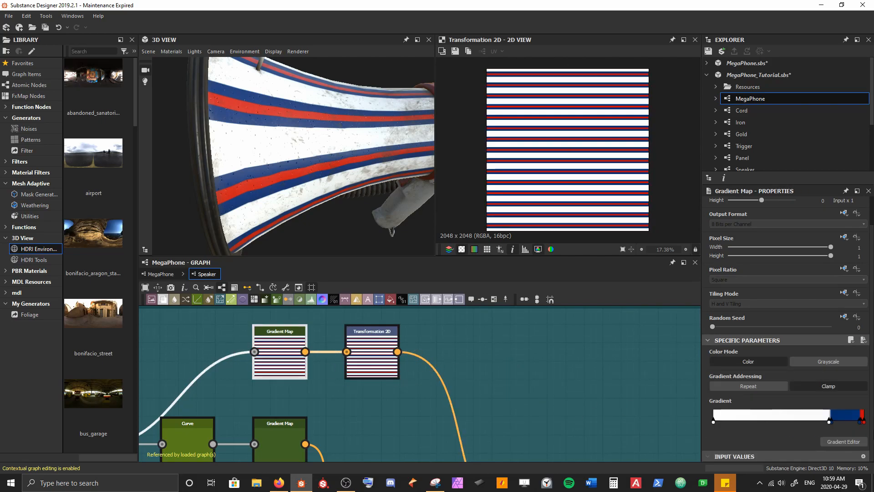
left_click(844, 442)
left_click(489, 246)
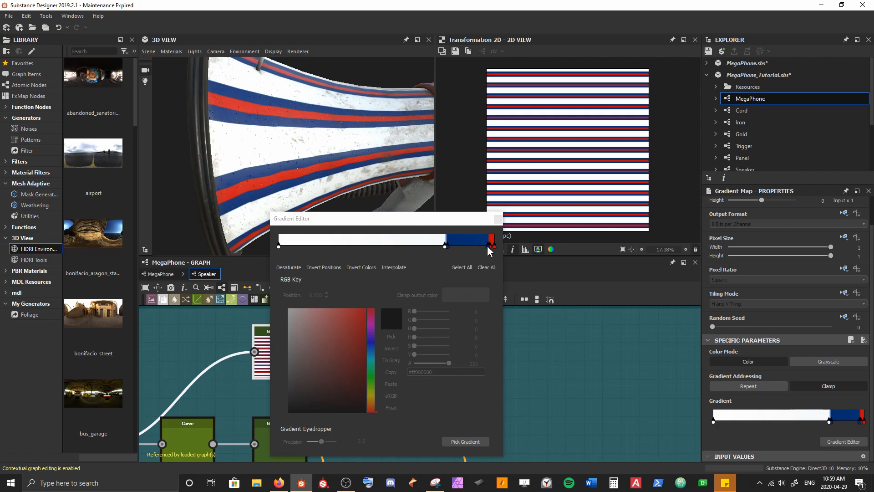
left_click_drag(373, 349, 377, 351)
left_click(483, 246)
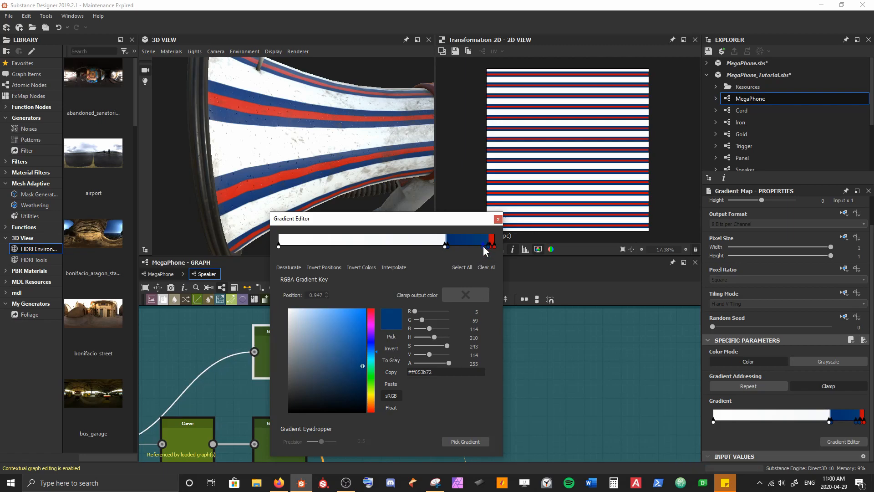
mouse_move(447, 246)
left_mouse_down()
mouse_move(448, 230)
mouse_move(465, 247)
mouse_move(448, 247)
left_mouse_up()
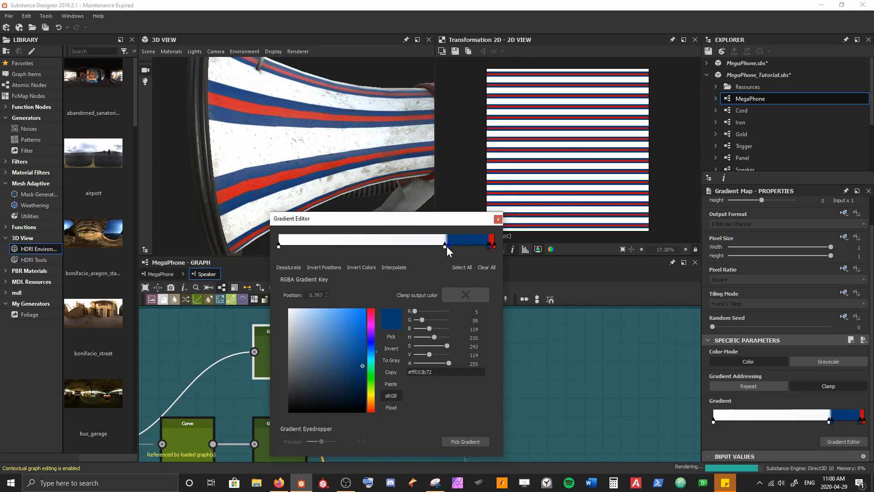
left_click(498, 219)
Save the MegaPhone_Tutorial package and check the striped horn from several angles
left_click_drag(363, 130, 344, 133)
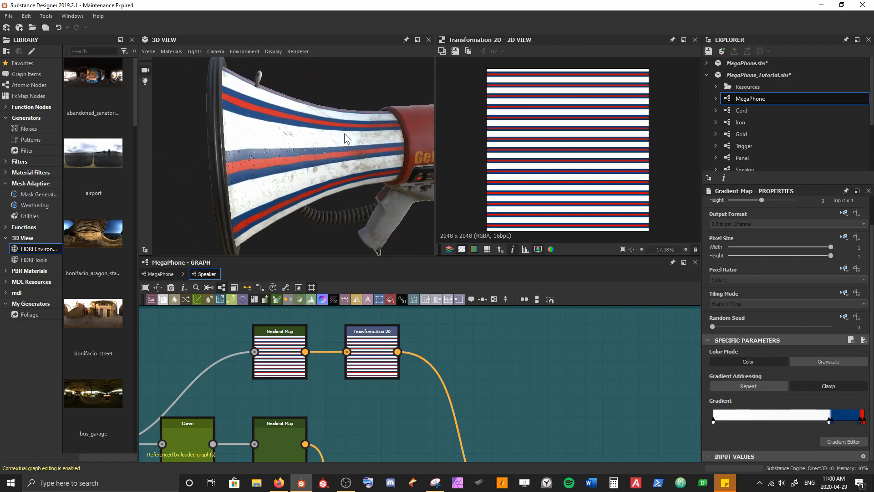
key("ctrl+s")
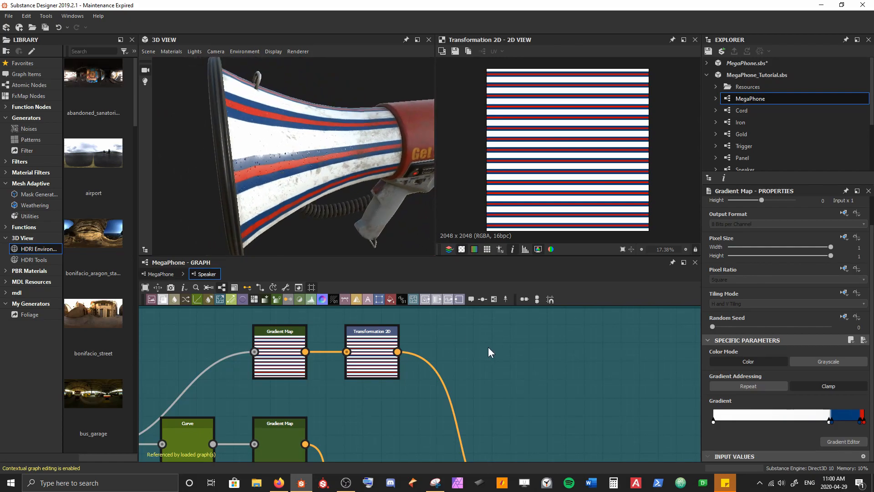
left_click_drag(293, 164, 342, 133)
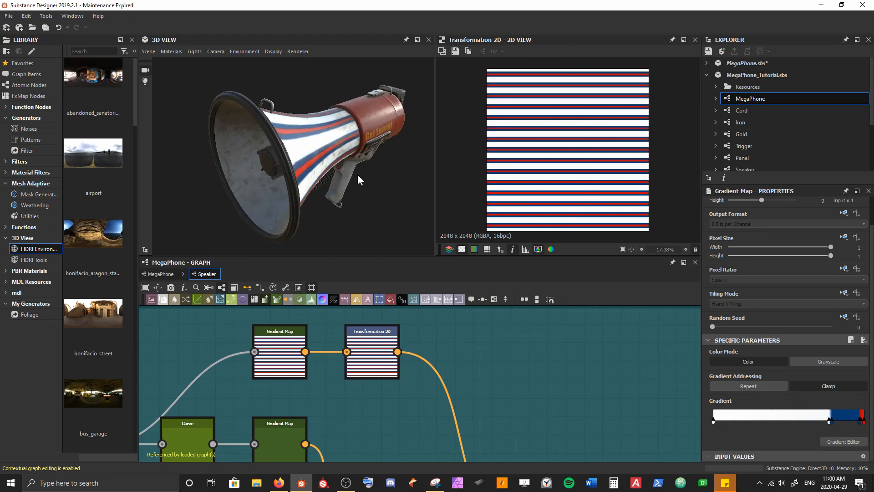
left_click_drag(361, 179, 318, 109)
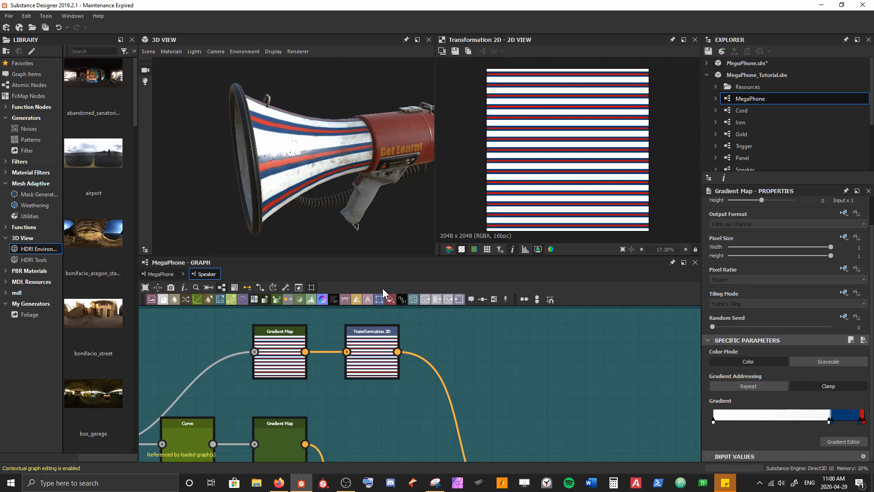
Rotate the Transformation 2D by about 45 degrees for diagonal stripes and inspect the seam on the horn
left_click(383, 368)
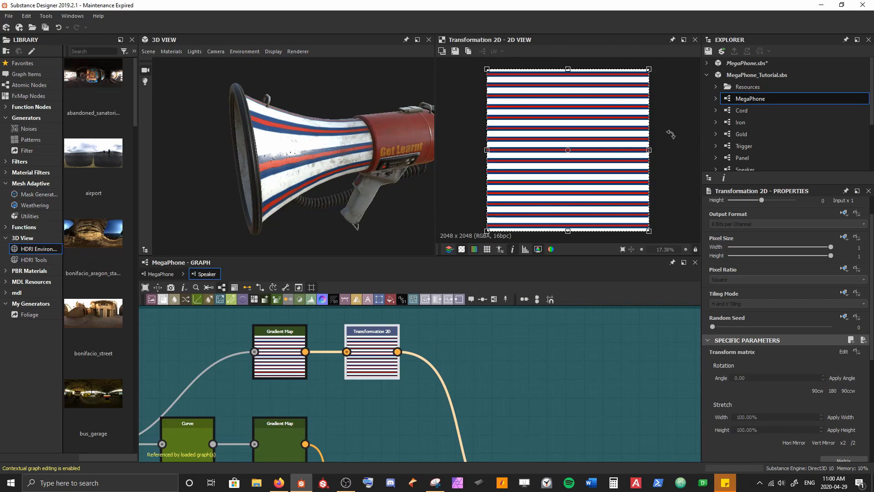
left_click_drag(667, 165, 661, 207)
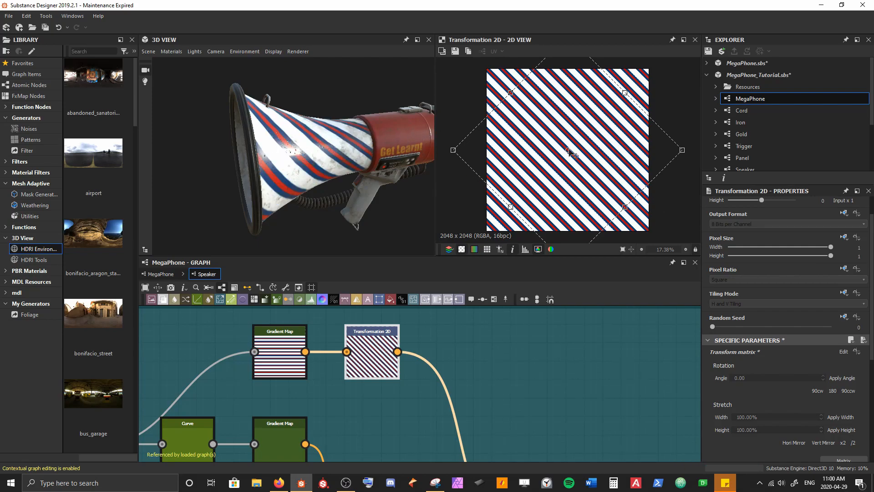
left_click_drag(366, 139, 269, 88)
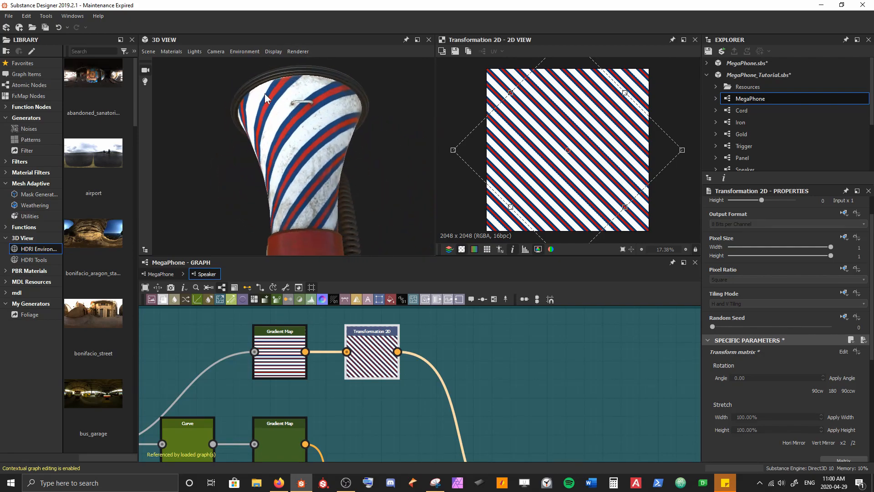
left_click_drag(374, 179, 298, 211)
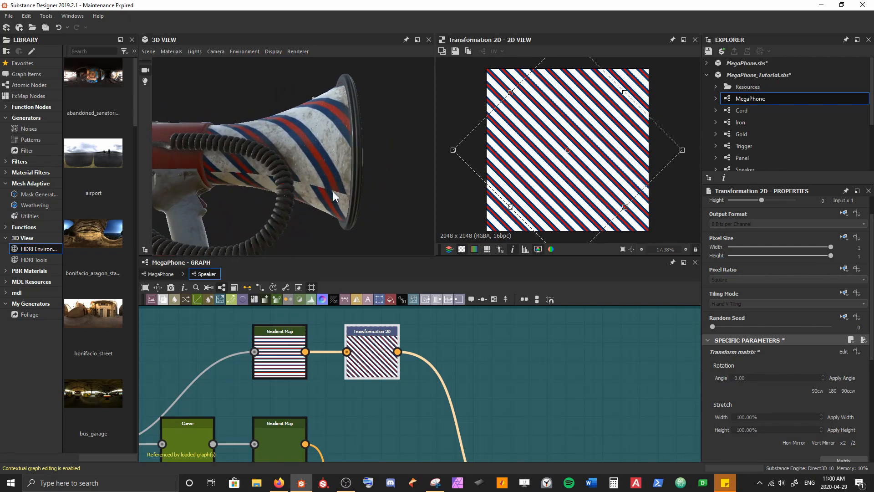
scroll(347, 182, "up", 8)
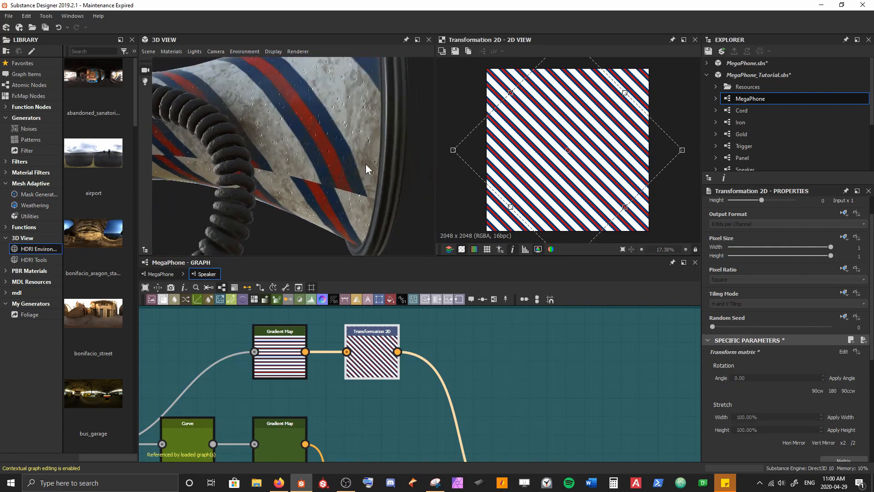
left_click_drag(366, 168, 259, 104)
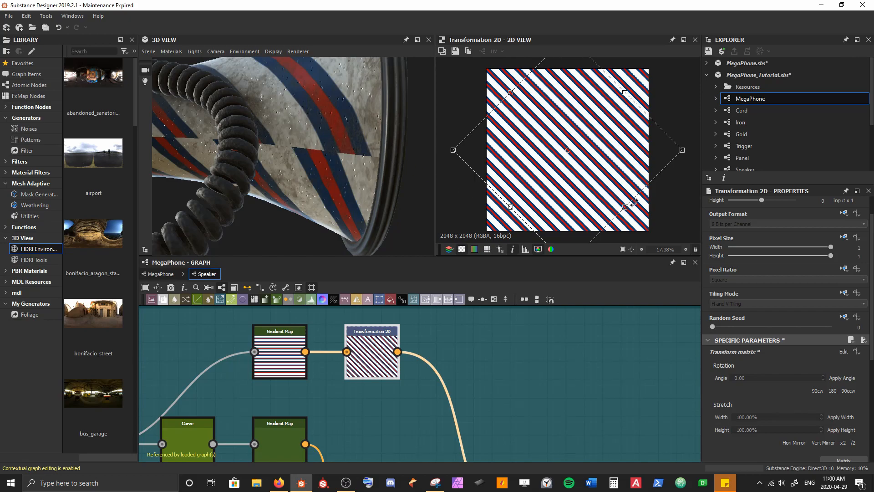
Fine-tune the Transformation 2D's rotation to line up the diagonal stripes across the horn's seam
scroll(636, 180, "up", 3)
middle_click_drag(663, 177, 677, 176)
left_click_drag(678, 171, 677, 183)
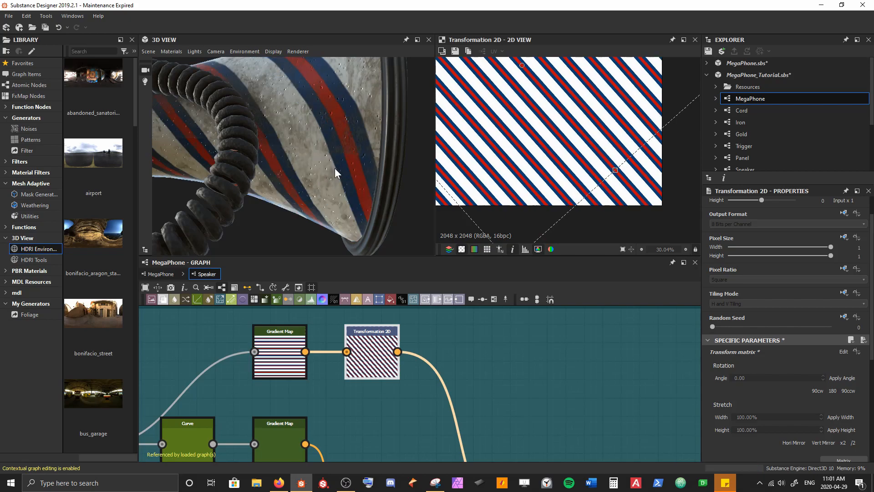
scroll(345, 168, "up", 3)
left_click_drag(362, 160, 340, 170)
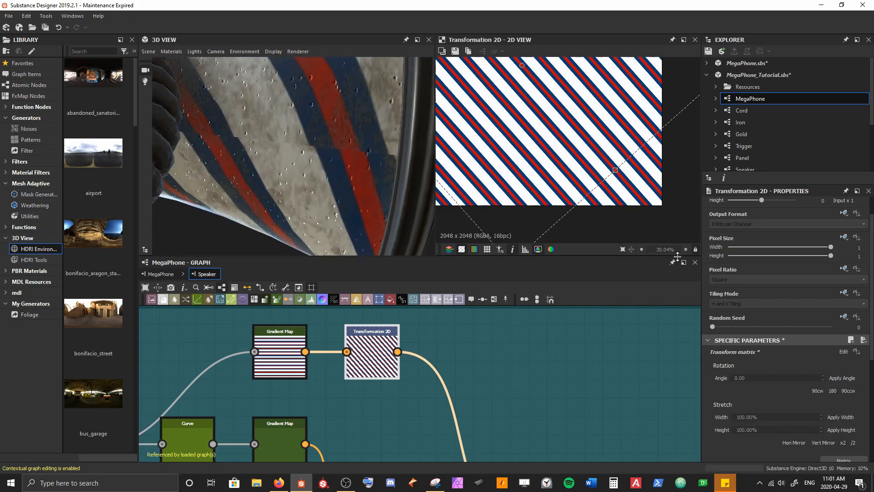
left_click_drag(678, 217, 681, 217)
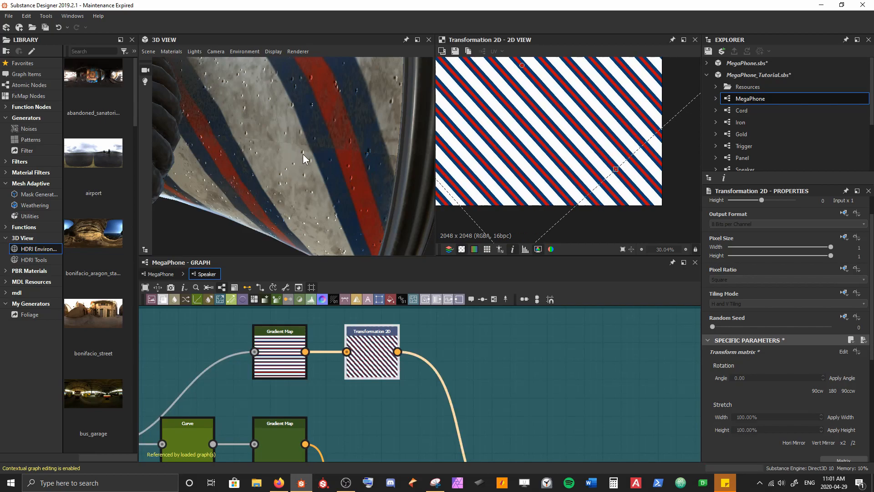
Refine the Transformation 2D's rotation once more, checking the stripes at the seam and on the whole horn
scroll(304, 155, "down", 3)
scroll(304, 155, "up", 2)
left_click_drag(677, 183, 679, 182)
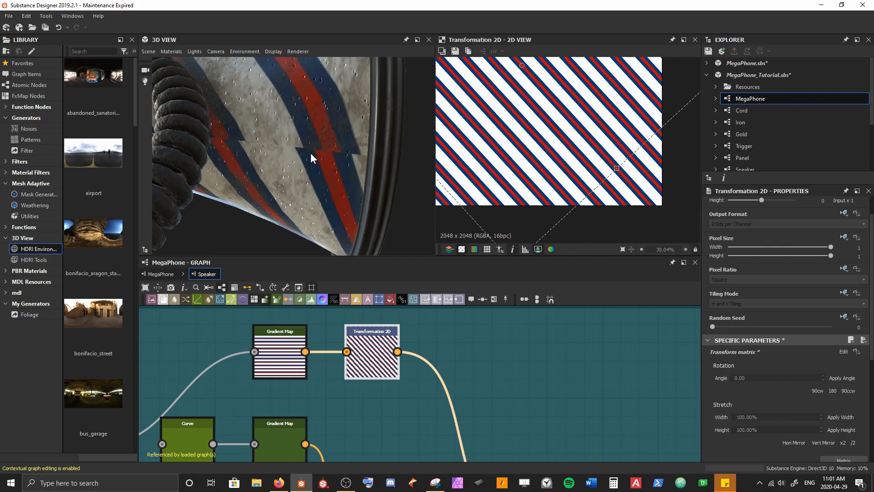
left_click_drag(327, 158, 344, 162)
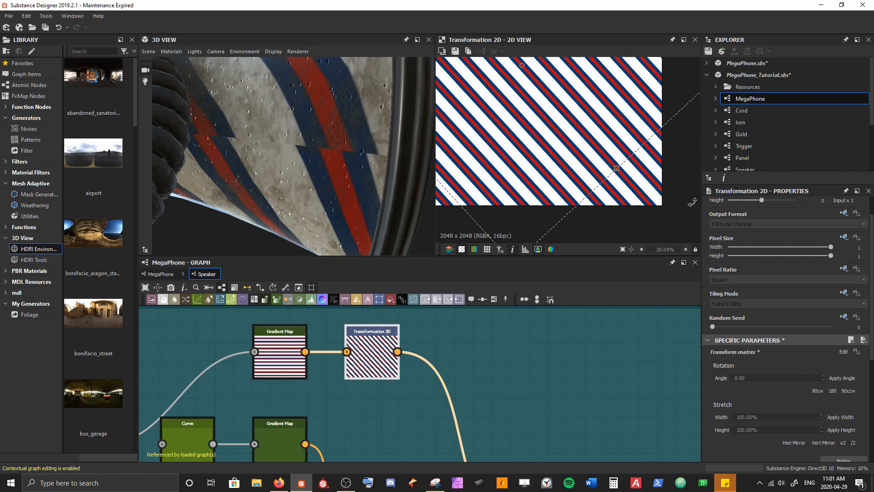
left_click_drag(692, 202, 691, 203)
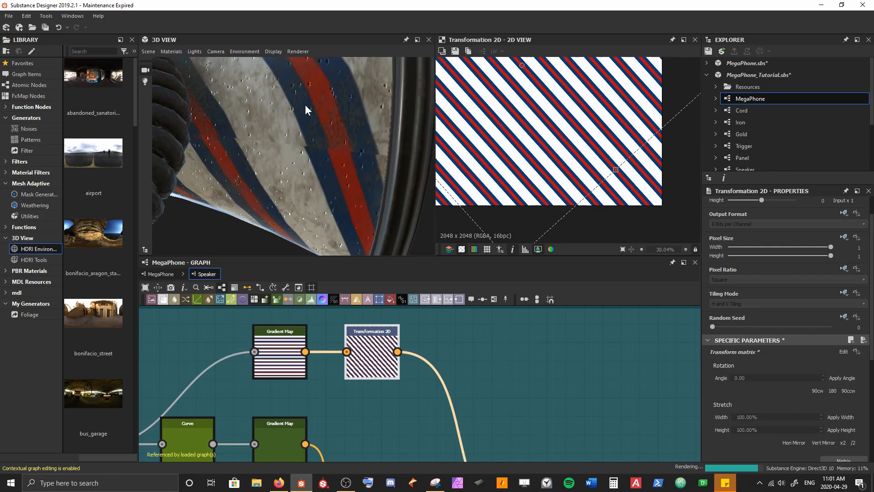
scroll(335, 169, "down", 8)
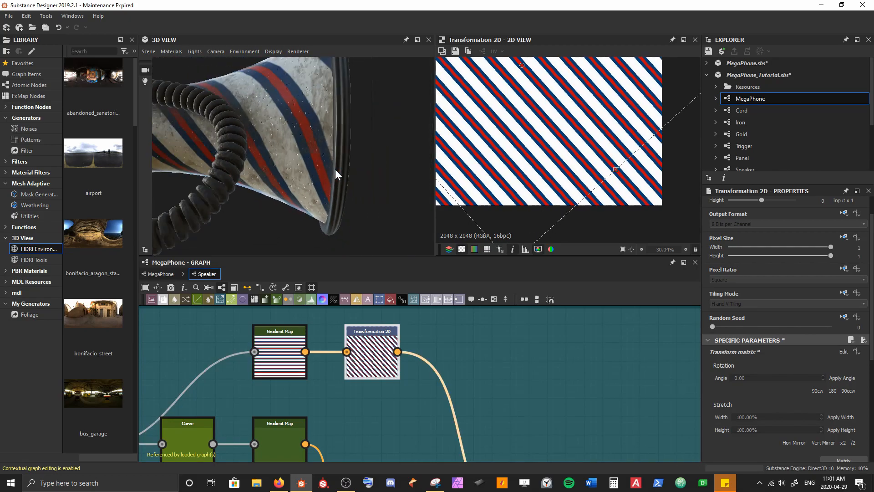
left_click_drag(286, 135, 388, 208)
scroll(337, 193, "up", 3)
scroll(299, 178, "up", 1)
Set the Tiling of Gradient Linear 2 to 11 for fewer, wider stripes on the horn
left_click(295, 357)
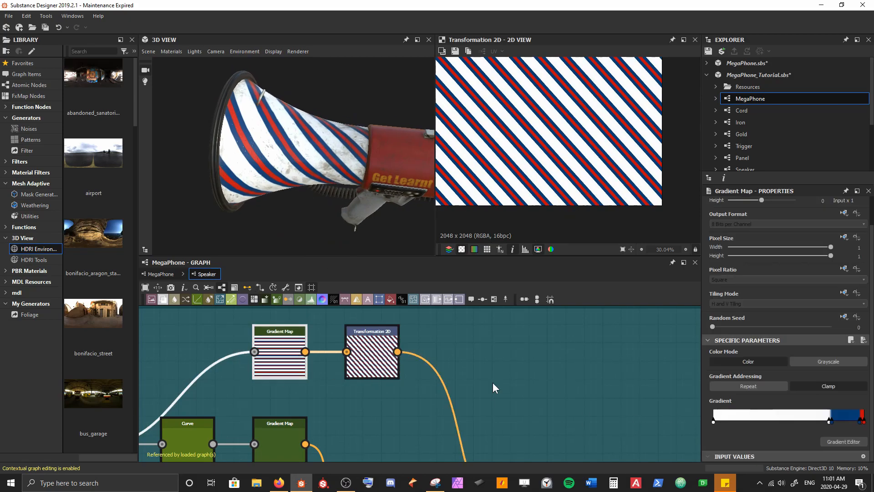
middle_click_drag(561, 396, 684, 355)
left_click(195, 404)
left_click_drag(810, 404, 792, 403)
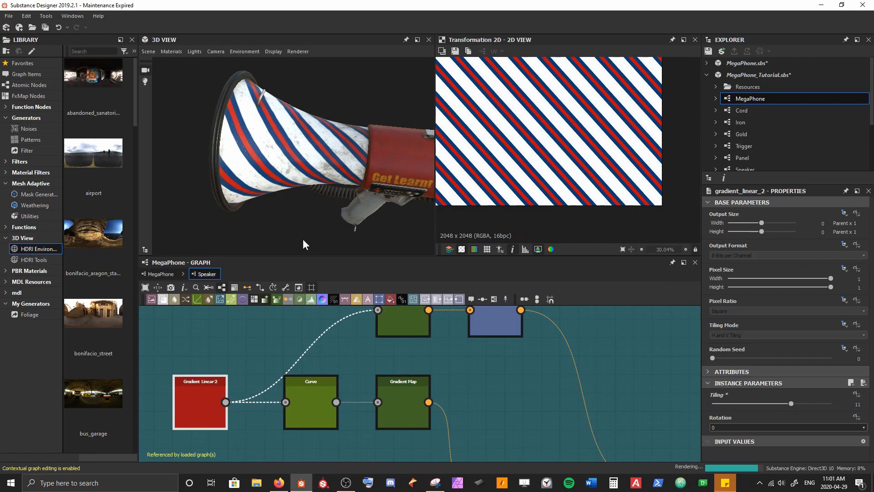
scroll(337, 193, "down", 3)
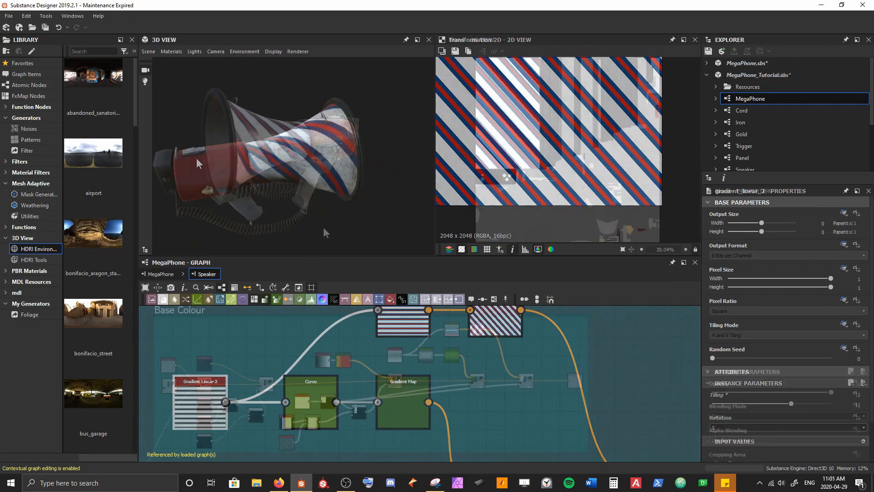
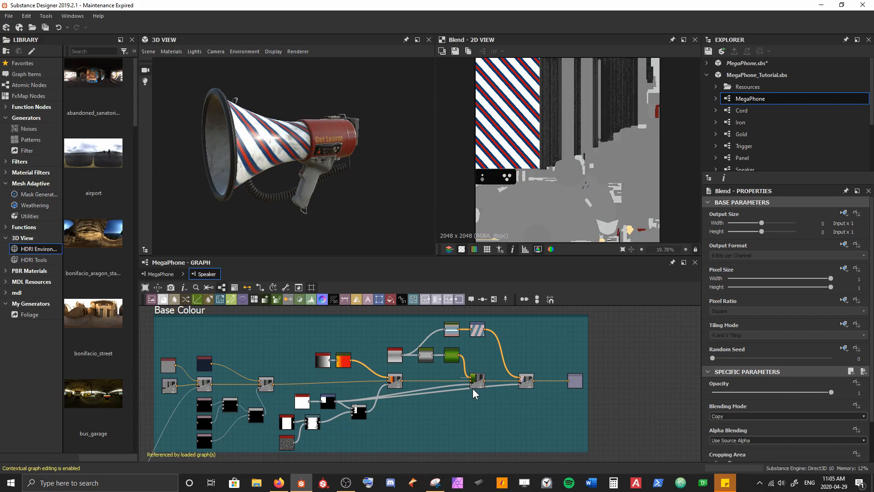
Add a Multi Switch node in the Base Colour frame and set its Input Number to 4
scroll(433, 376, "up", 5)
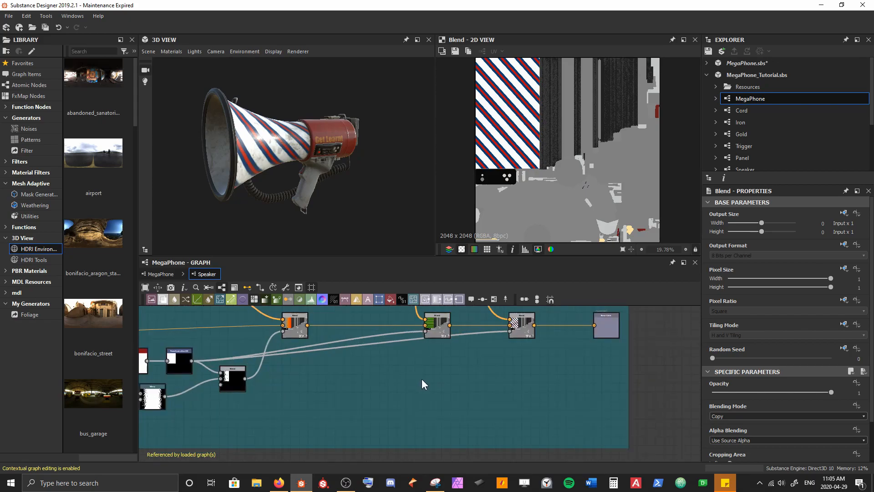
key("space")
type("mult")
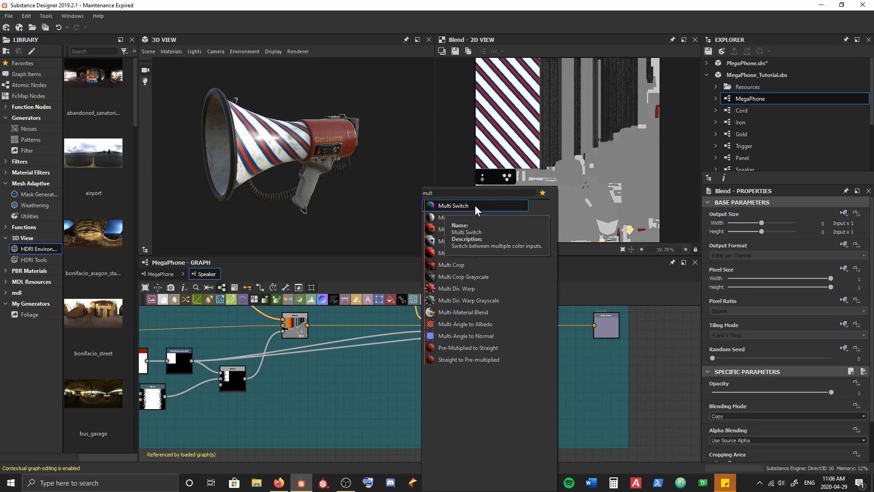
left_click(446, 206)
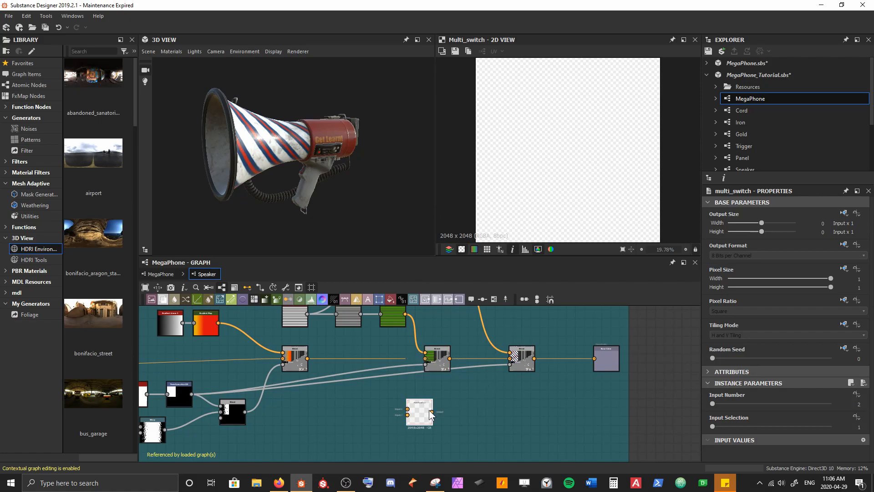
key("f")
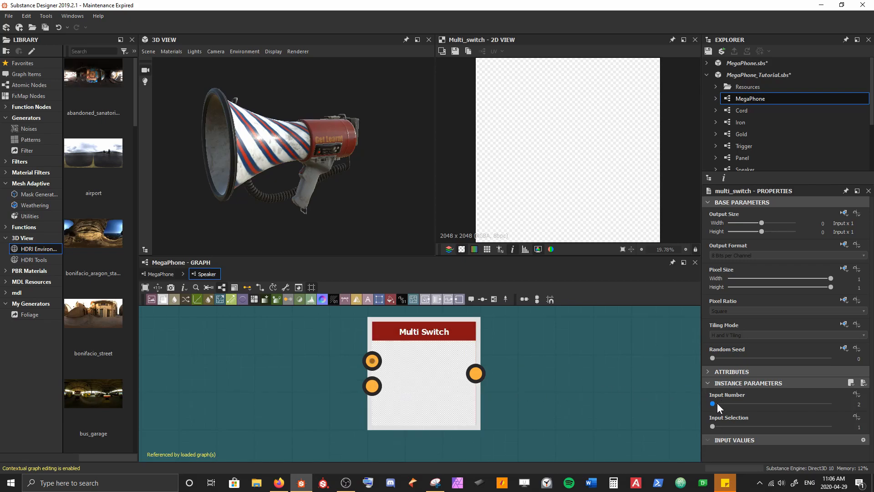
mouse_move(713, 403)
left_mouse_down()
mouse_move(817, 405)
mouse_move(728, 409)
left_mouse_up()
scroll(493, 363, "down", 2)
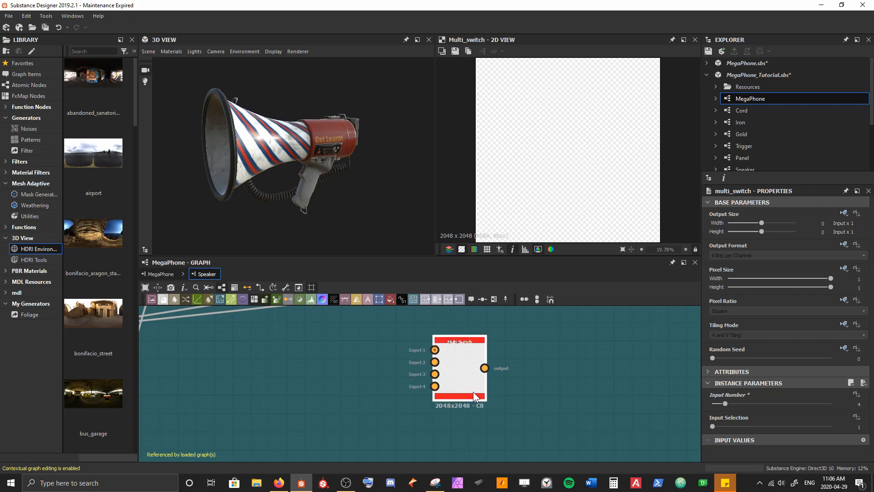
Preview the diagonal stripes, green Gradient Map, orange-patterned Blend and plain Blend to review the horn's colour variants
scroll(437, 367, "down", 4)
middle_click_drag(422, 339, 419, 425)
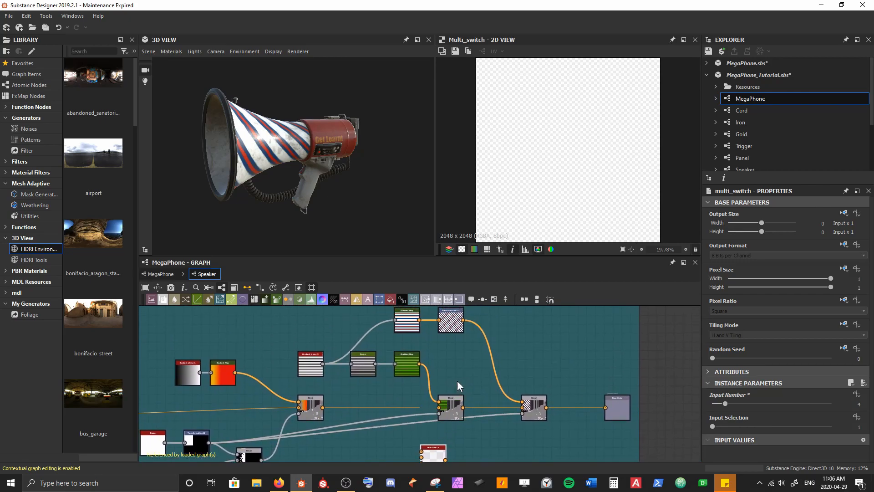
double_click(450, 324)
left_click(409, 365)
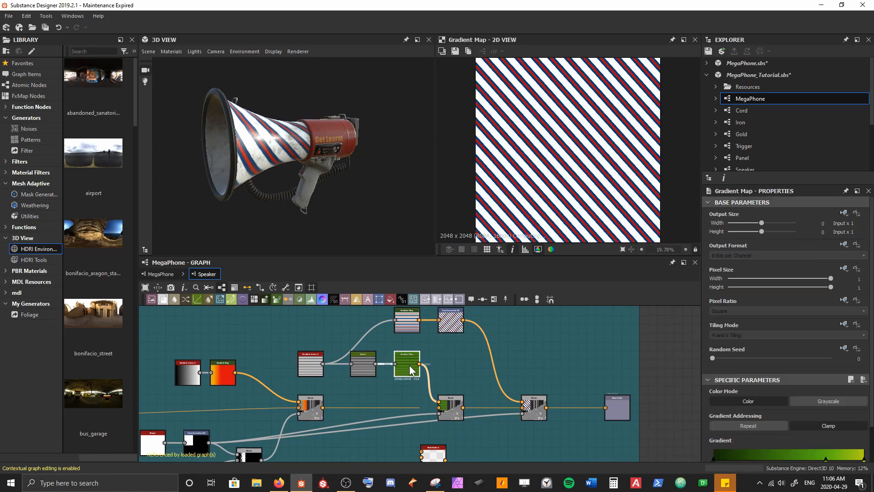
double_click(408, 365)
middle_click_drag(334, 394, 379, 380)
double_click(375, 381)
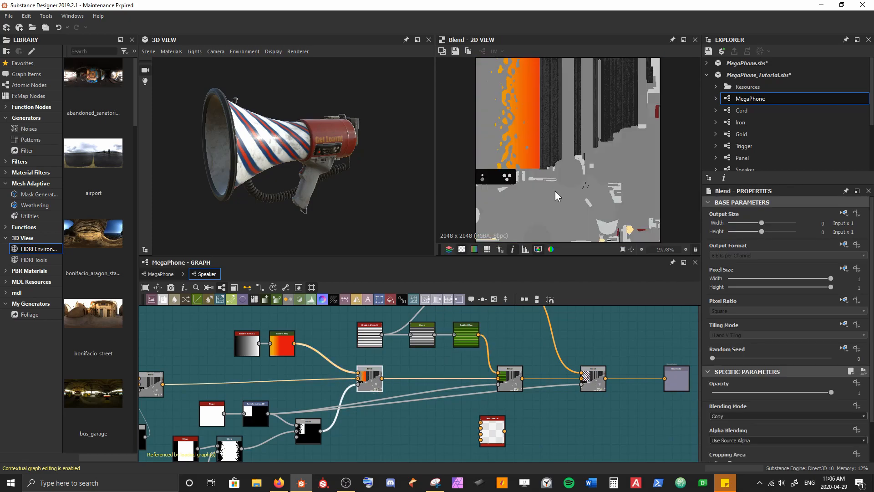
middle_click_drag(265, 359, 426, 334)
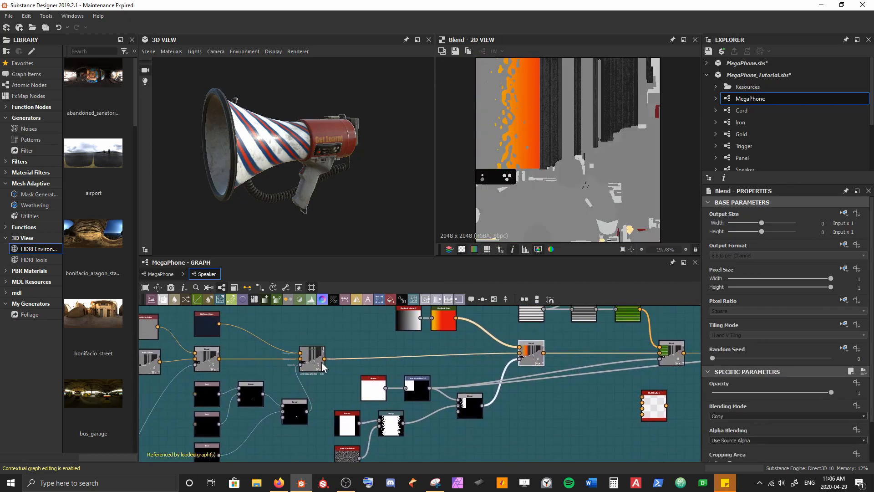
double_click(318, 363)
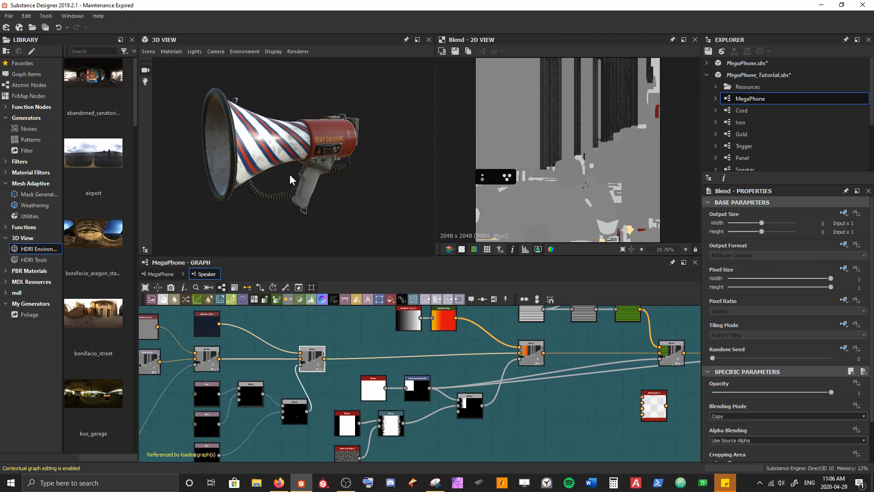
left_click_drag(302, 78, 293, 99)
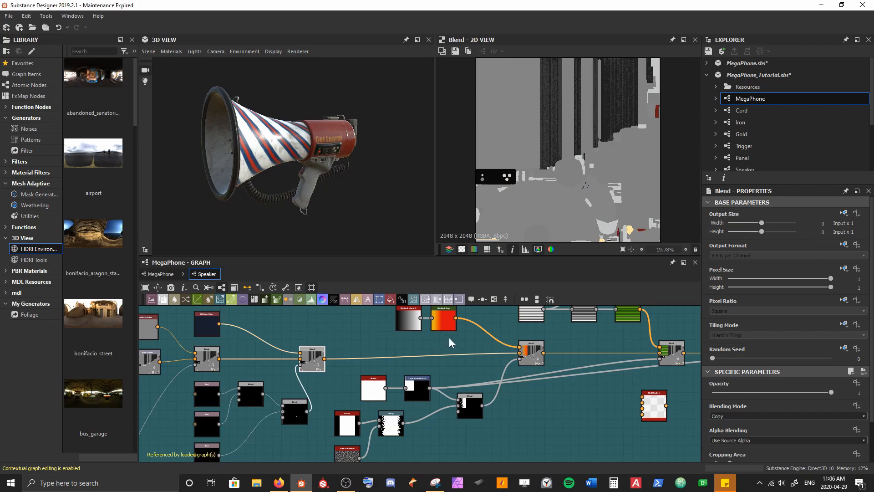
Connect the output of the plain Blend, before any horn pattern, to Input 1 of the Multi Switch
scroll(332, 367, "up", 4)
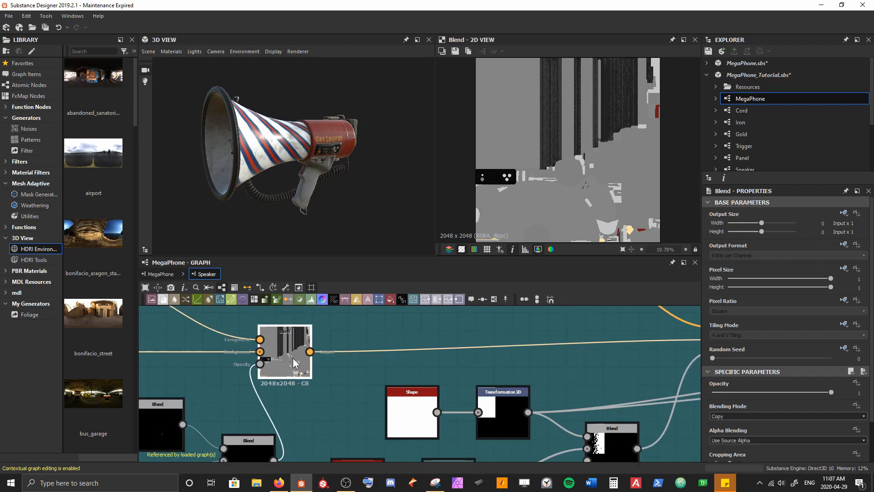
left_click(311, 351)
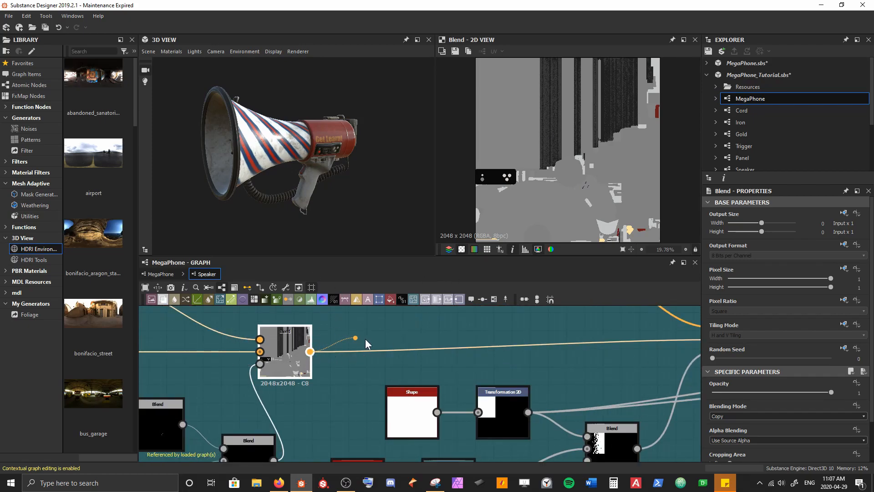
middle_click_drag(600, 367, 376, 321)
scroll(581, 393, "down", 1)
middle_click_drag(581, 393, 354, 344)
scroll(355, 343, "down", 1)
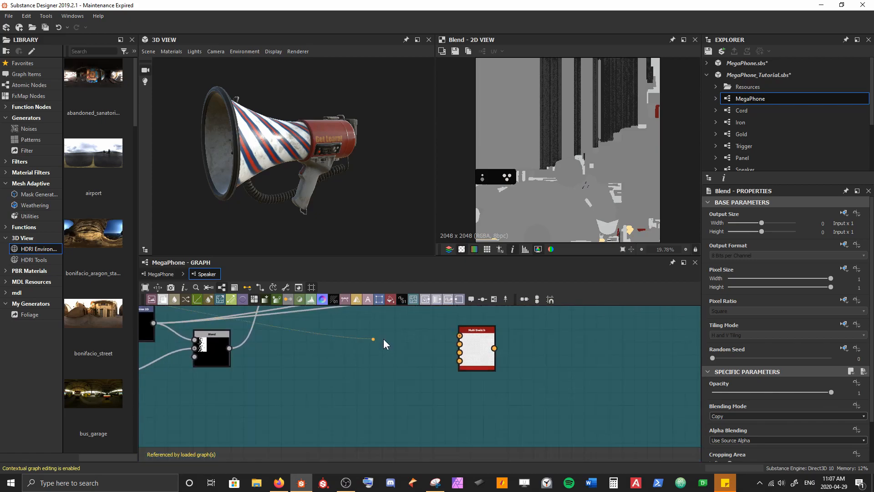
scroll(455, 339, "up", 4)
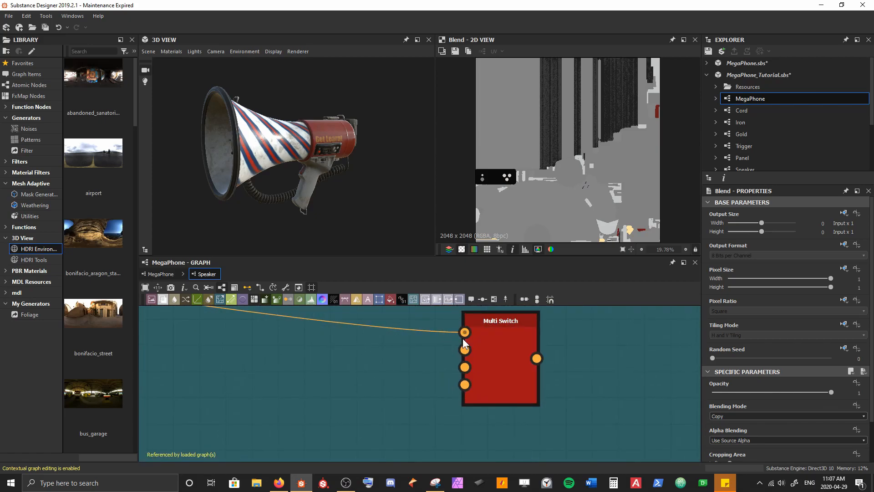
left_click(463, 338)
left_click(482, 335)
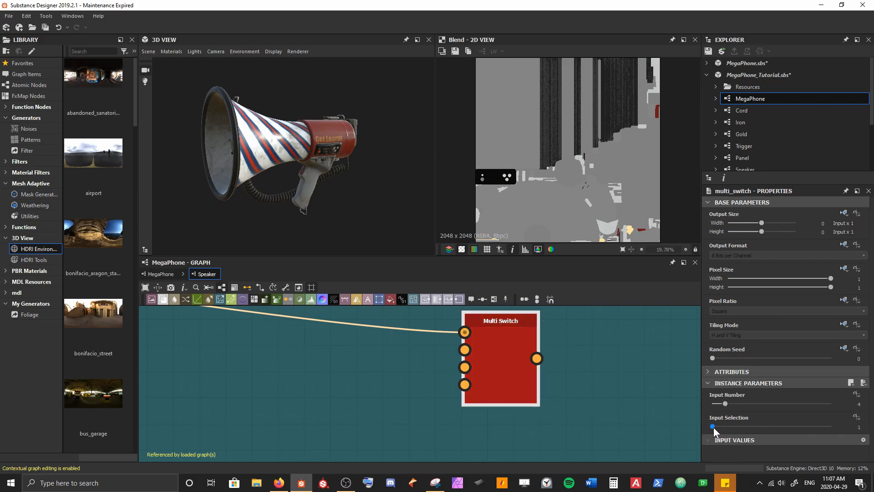
middle_click_drag(474, 327, 424, 326)
scroll(422, 351, "up", 2)
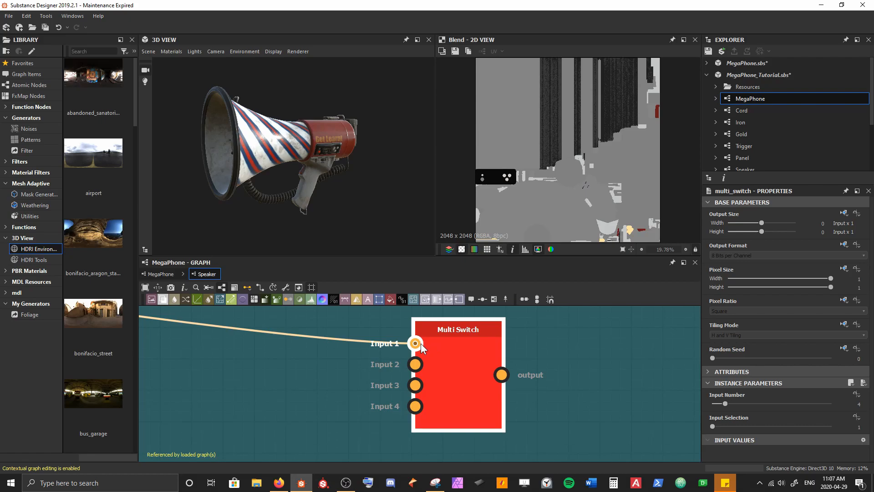
Preview the orange-patterned Blend and connect its output to Input 2 of the Multi Switch
scroll(419, 343, "down", 3)
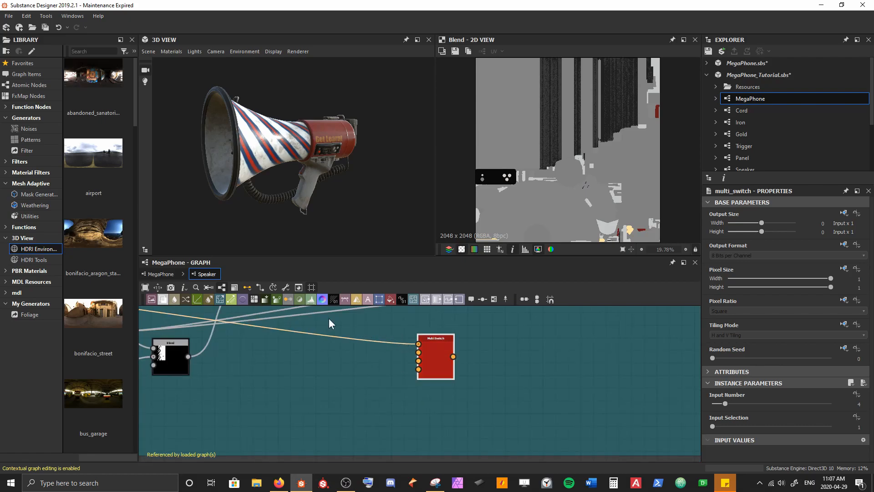
middle_click_drag(329, 323, 394, 393)
scroll(395, 393, "down", 1)
double_click(337, 357)
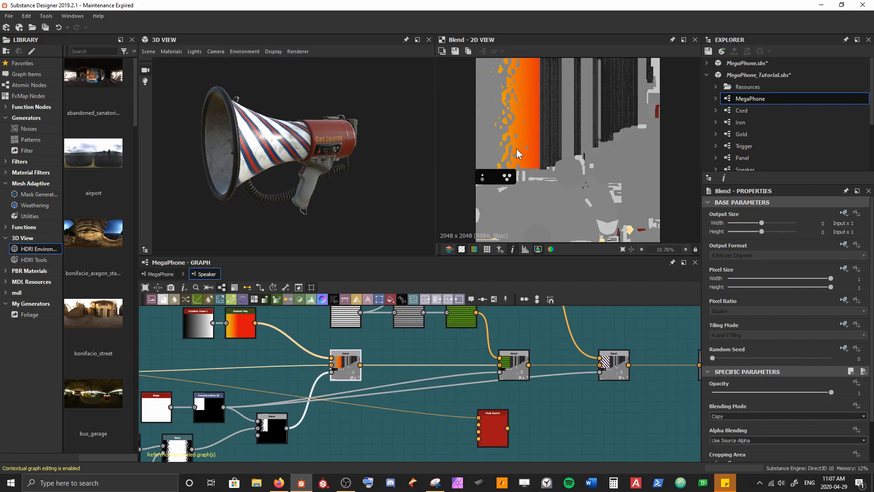
middle_click_drag(418, 372, 346, 335)
left_click_drag(289, 326, 404, 389)
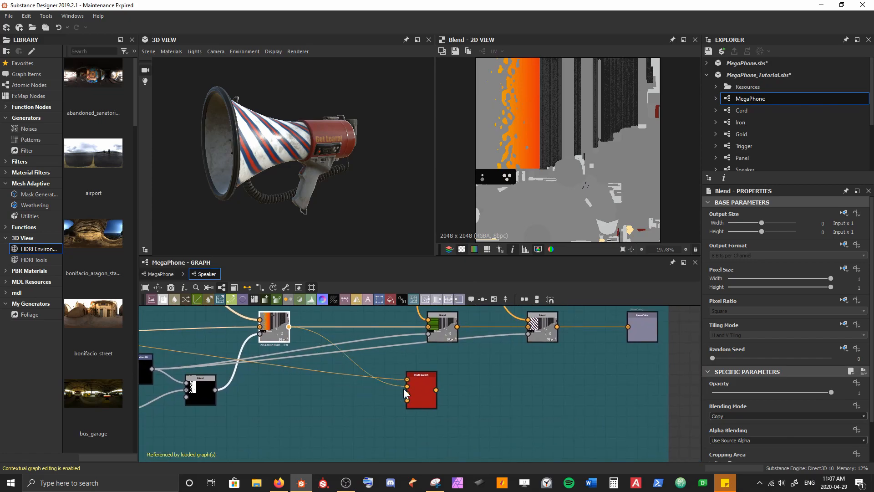
Connect the green-striped Blend's output to Input 3 and move the Multi Switch beneath the last Blend
middle_click_drag(421, 364, 415, 403)
scroll(416, 403, "down", 1)
middle_click_drag(403, 351, 399, 353)
scroll(400, 355, "up", 3)
middle_click_drag(465, 381, 403, 317)
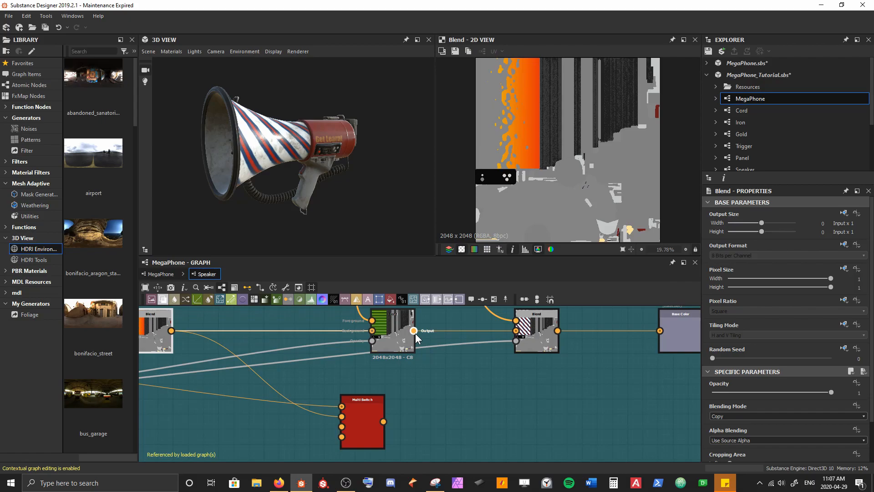
left_click_drag(415, 335, 440, 374)
left_click_drag(362, 380, 571, 403)
middle_click_drag(571, 403, 407, 375)
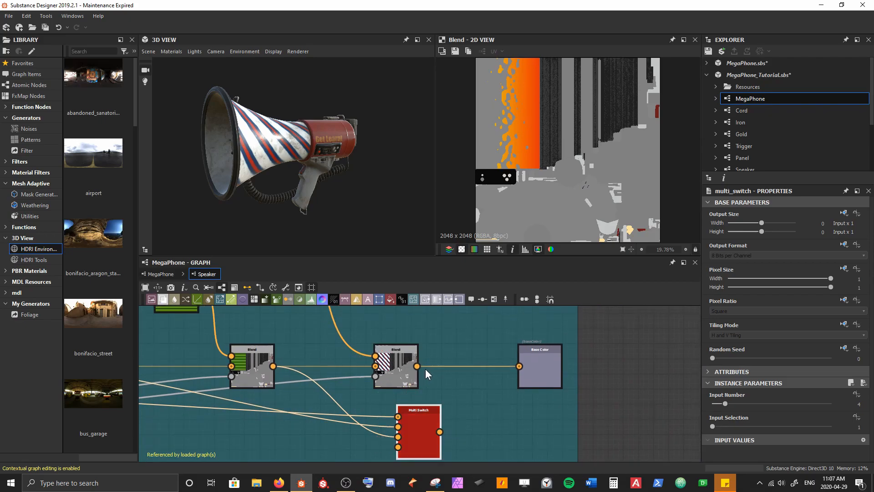
Connect the output of the red, white and blue striped Blend to Input 4 of the Multi Switch
left_click_drag(418, 368, 400, 447)
scroll(392, 395, "down", 4)
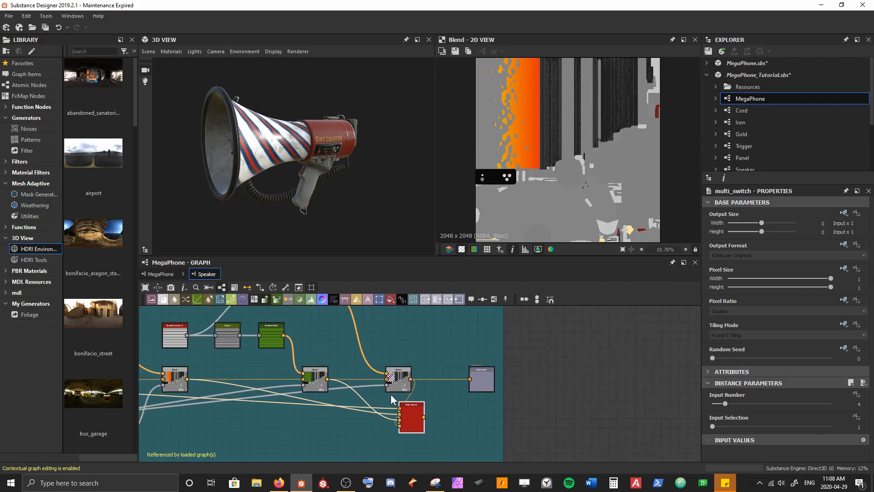
middle_click_drag(352, 371, 454, 341)
scroll(454, 341, "down", 3)
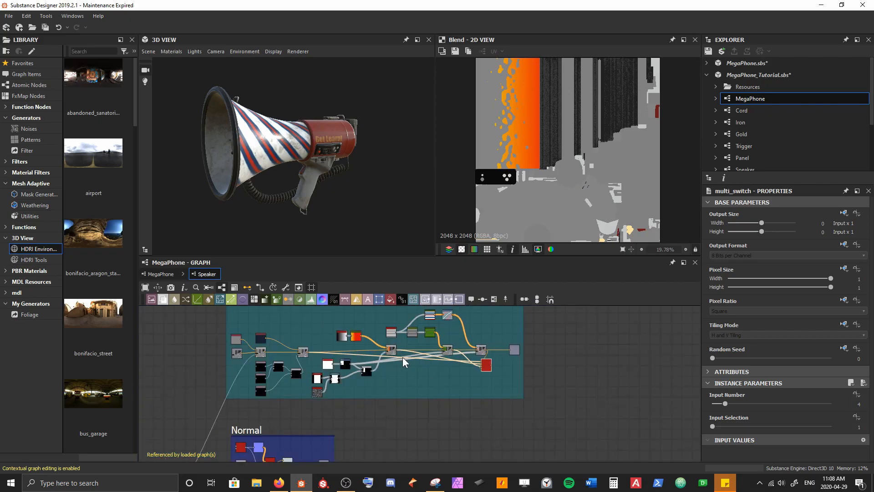
Extend the Base Colour frame upward to make room for spreading out its nodes
middle_click_drag(384, 361, 354, 402)
left_click_drag(207, 336, 209, 312)
middle_click_drag(384, 323, 348, 356)
scroll(348, 356, "up", 1)
left_click_drag(347, 357, 346, 321)
middle_click_drag(285, 431, 310, 400)
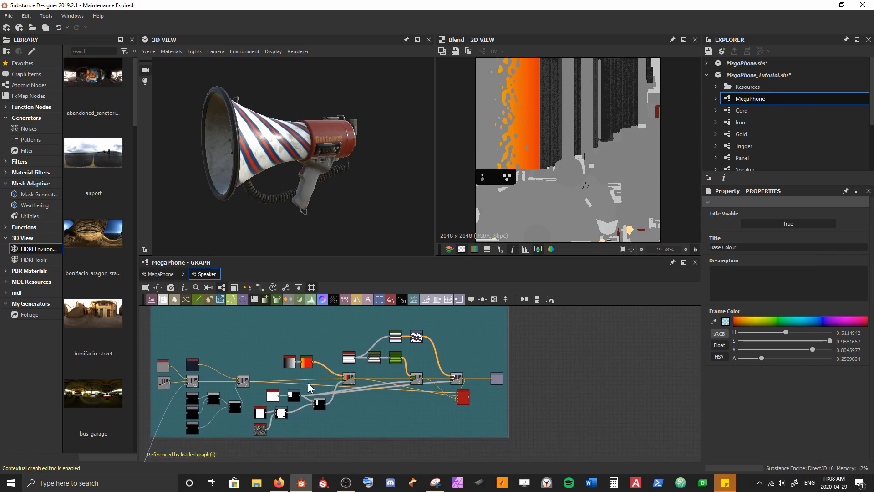
key("ctrl+z")
Move the base colour nodes that lead into the plain Blend up to the top of the Base Colour frame
middle_click_drag(249, 393, 333, 389)
left_click_drag(247, 340, 321, 428)
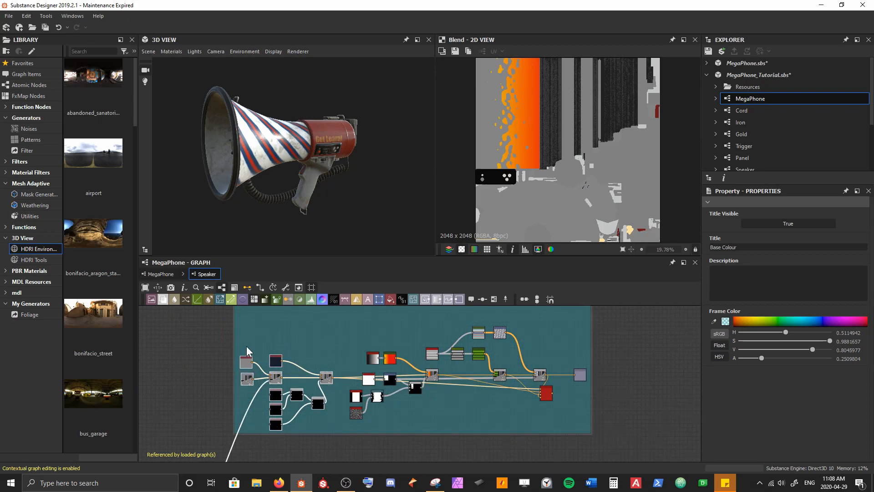
middle_click_drag(328, 415, 321, 453)
left_click_drag(320, 421, 322, 351)
Move the orange pattern nodes, their masks and their Blend beneath the base colour nodes
middle_click_drag(362, 385, 310, 353)
scroll(326, 348, "up", 1)
left_click_drag(267, 342, 362, 415)
left_click_drag(387, 370, 327, 373)
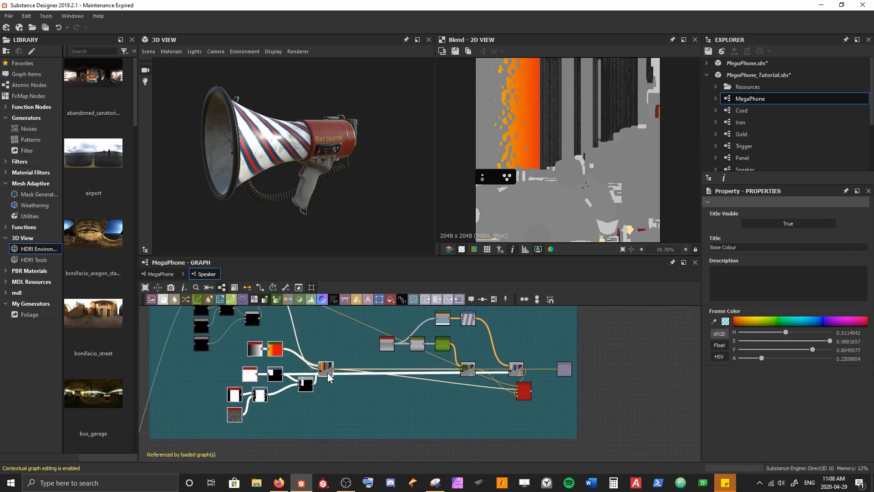
Spread the green branch above and the striped branch below, and connect the Multi Switch output to the Base Color output node
middle_click_drag(375, 349, 277, 382)
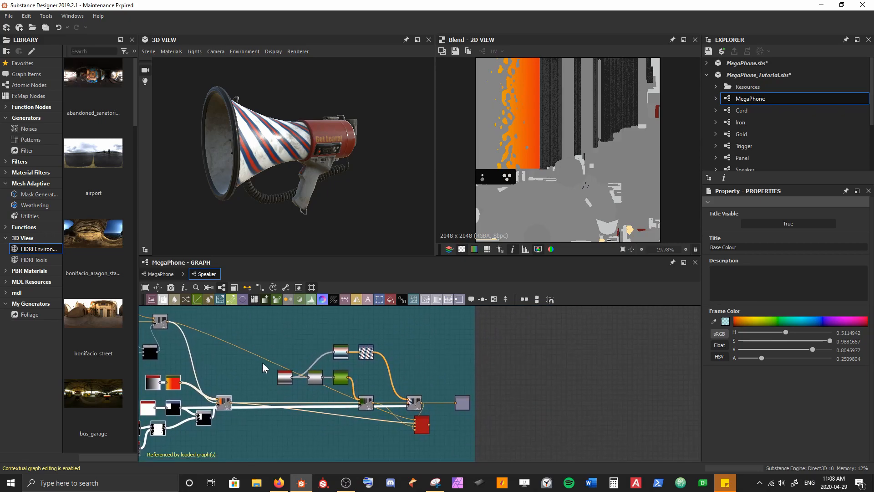
left_click_drag(260, 378, 318, 364)
left_click_drag(334, 325, 393, 387)
left_click_drag(364, 357, 359, 375)
scroll(347, 405, "up", 2)
left_click(365, 365)
scroll(359, 373, "down", 5)
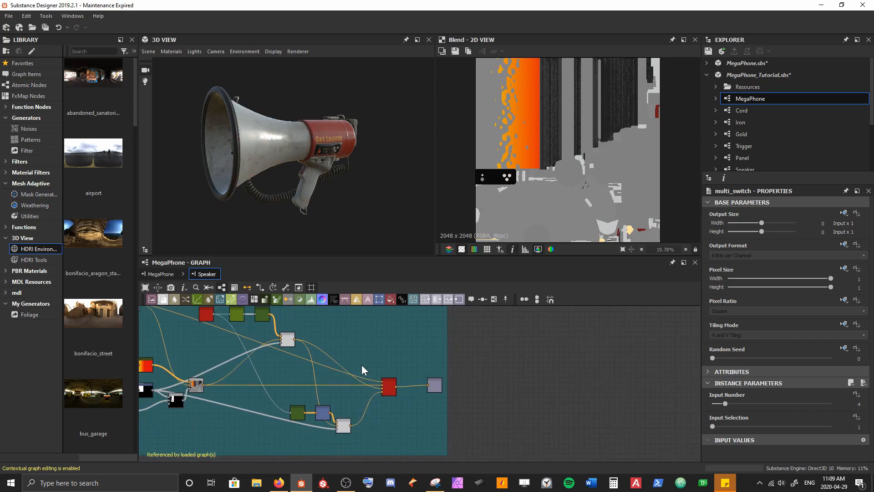
Nudge the orange pattern nodes slightly to the right within the Base Colour frame and save the package
middle_click_drag(334, 357, 378, 362)
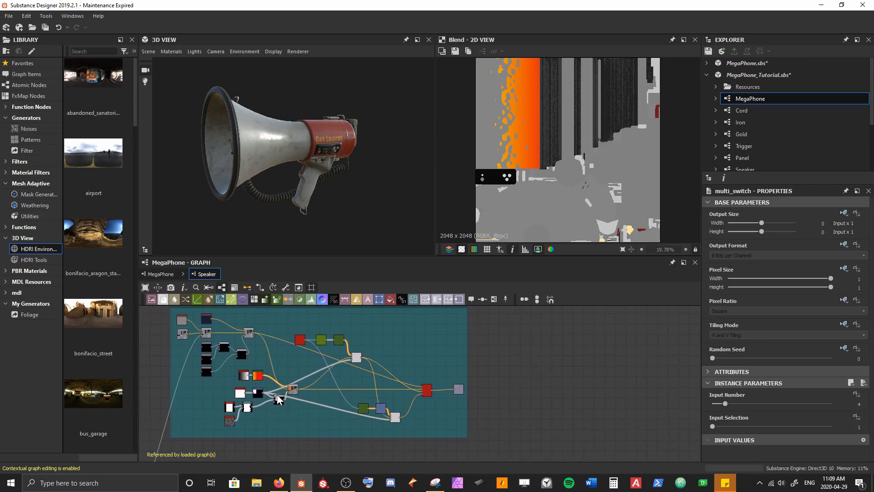
left_click_drag(233, 375, 309, 427)
left_click_drag(292, 392, 304, 395)
left_click(388, 341)
key("ctrl+s")
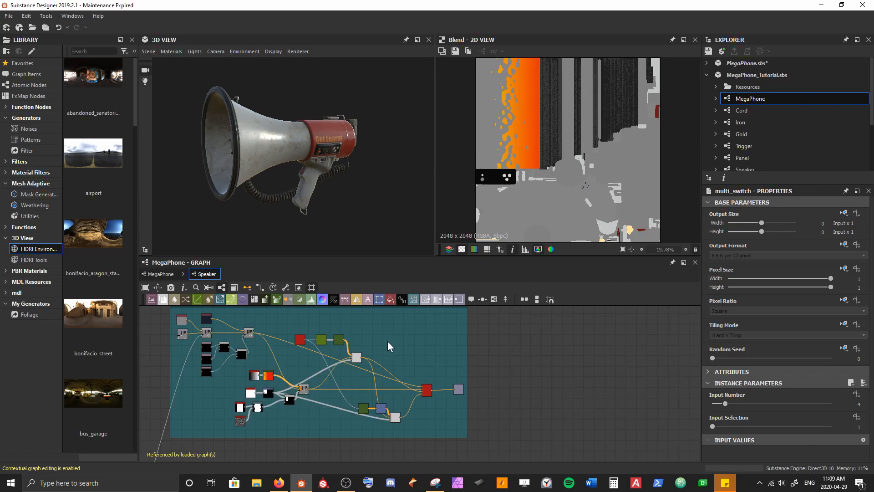
Preview the plain Blend in the 2D view and compute the node thumbnails of the Speaker graph
scroll(280, 349, "up", 3)
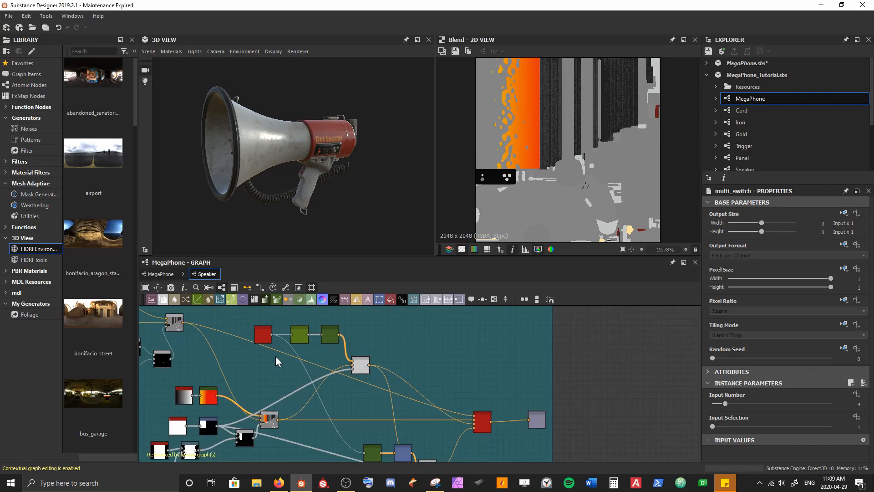
left_click(254, 334)
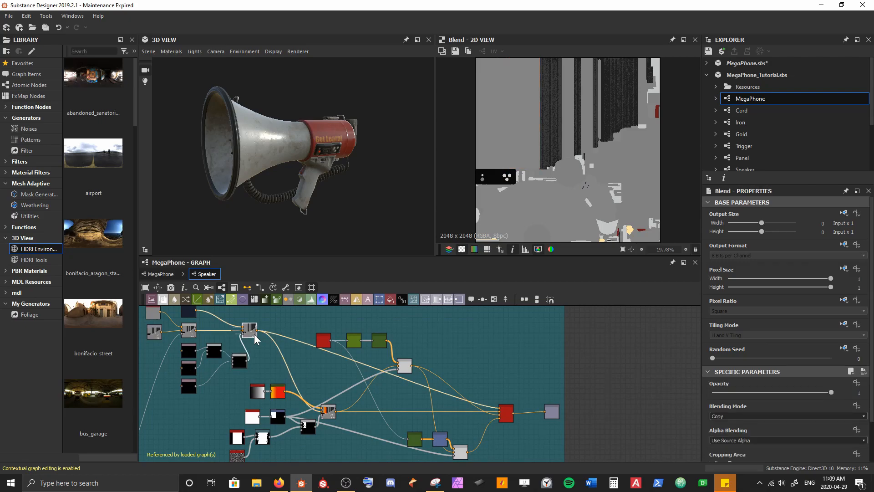
scroll(271, 348, "up", 2)
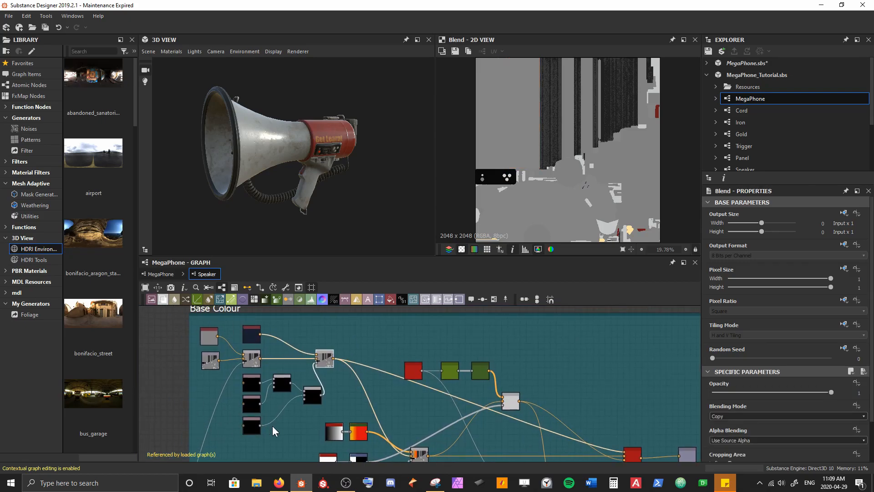
middle_click_drag(397, 414, 323, 372)
middle_click_drag(349, 415, 264, 417)
left_click(381, 342)
right_click(381, 343)
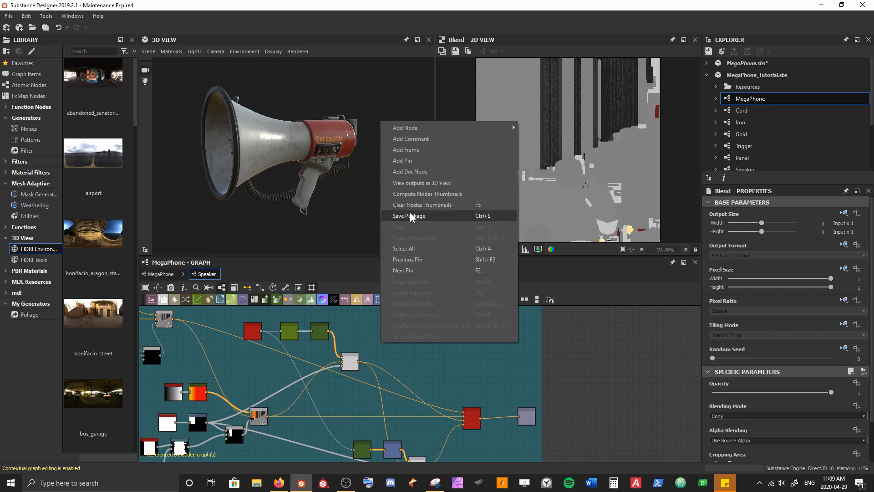
left_click(409, 193)
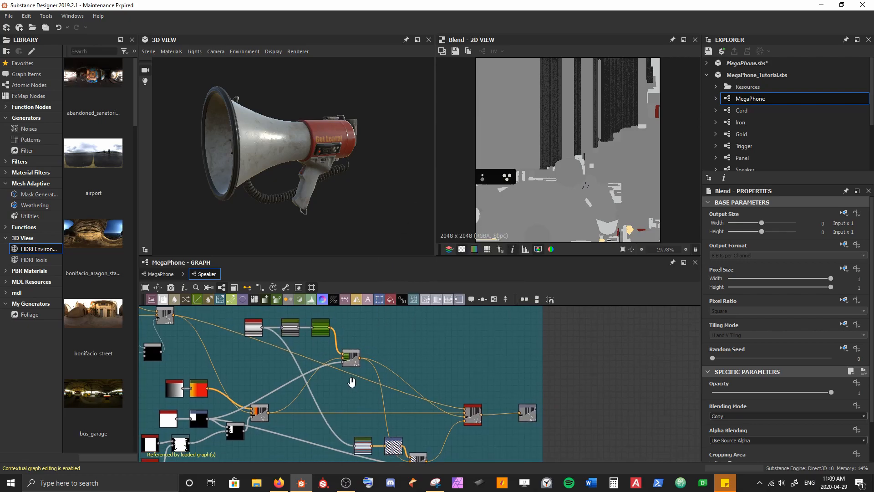
Feed the plain Blend's output into the green Blend and the red, white and blue striped Blend as their background
middle_click_drag(302, 415, 305, 394)
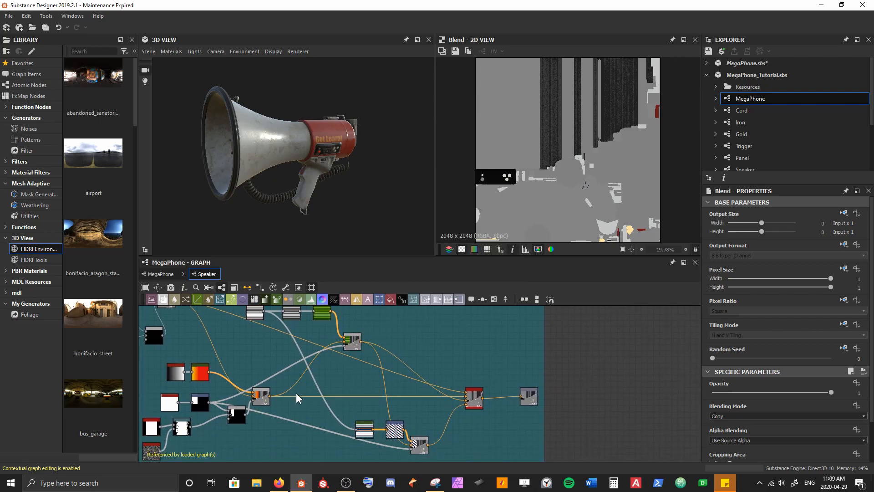
middle_click_drag(250, 365, 267, 379)
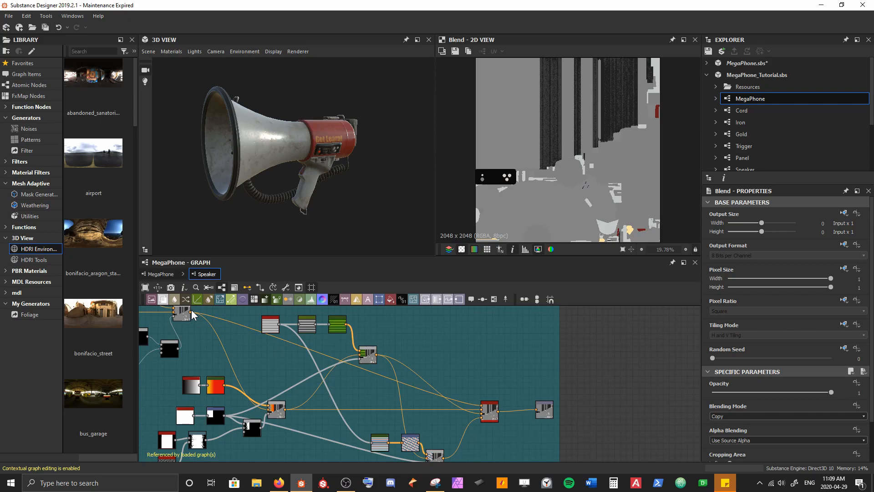
left_click_drag(191, 318, 360, 356)
middle_click_drag(402, 458, 365, 412)
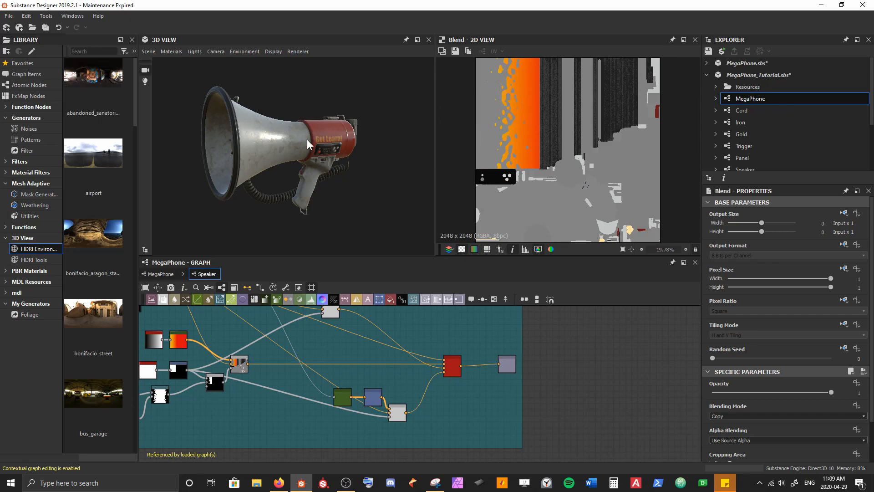
Recompute the thumbnails of the rewired nodes, bring the horn closer in the 3D view and save the package
left_click_drag(319, 143, 269, 147)
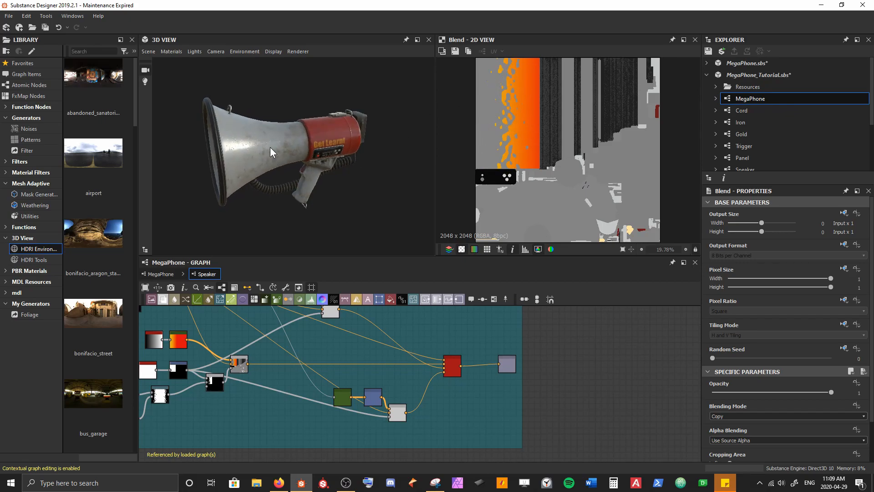
right_click(351, 355)
left_click(395, 210)
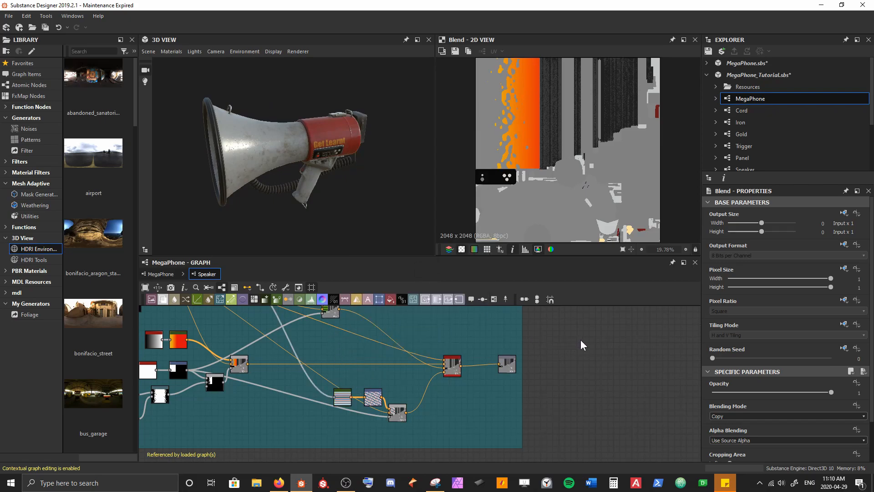
scroll(450, 341, "down", 3)
left_click_drag(292, 207, 303, 105)
left_click_drag(307, 176, 310, 135)
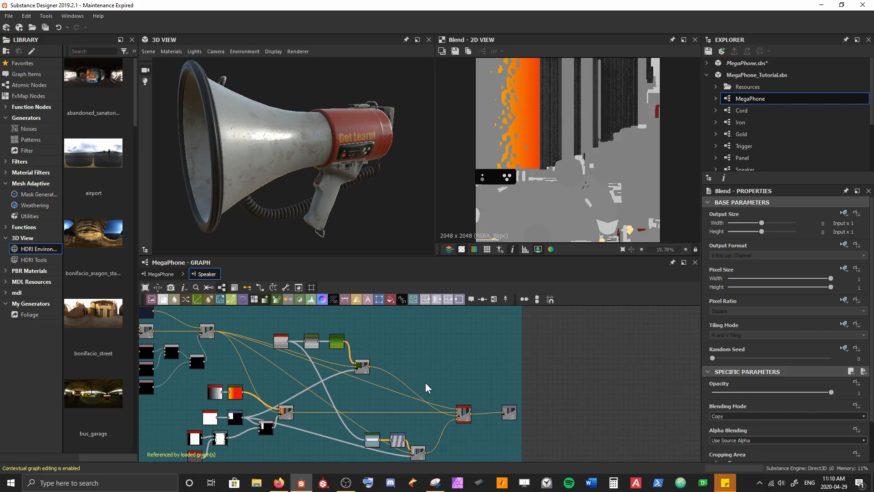
Preview the Multi Switch and set its Input Selection to 2, 3 and 4 in turn to check each pattern on the horn
scroll(460, 426, "up", 5)
middle_click_drag(464, 427, 351, 403)
left_click(351, 402)
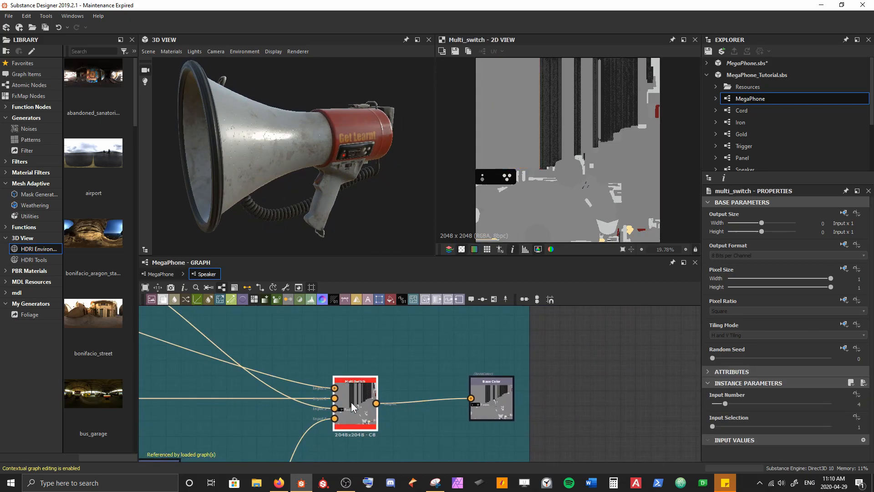
scroll(350, 396, "up", 2)
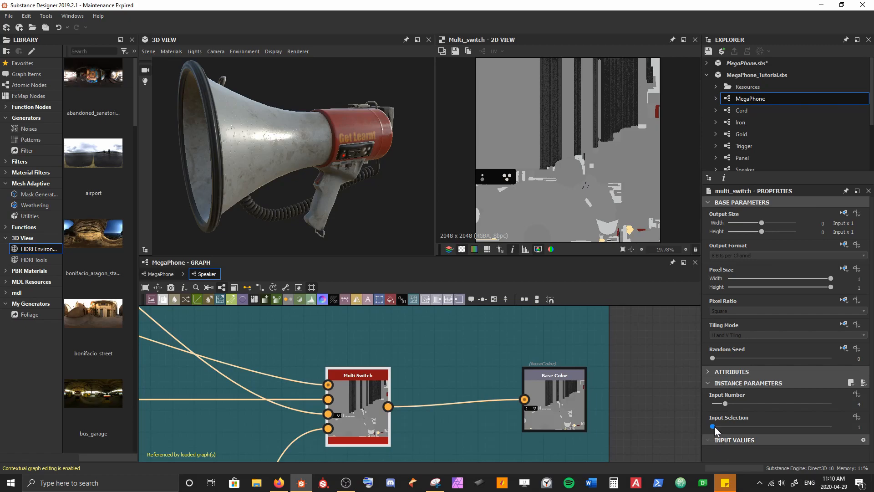
left_click_drag(714, 426, 717, 427)
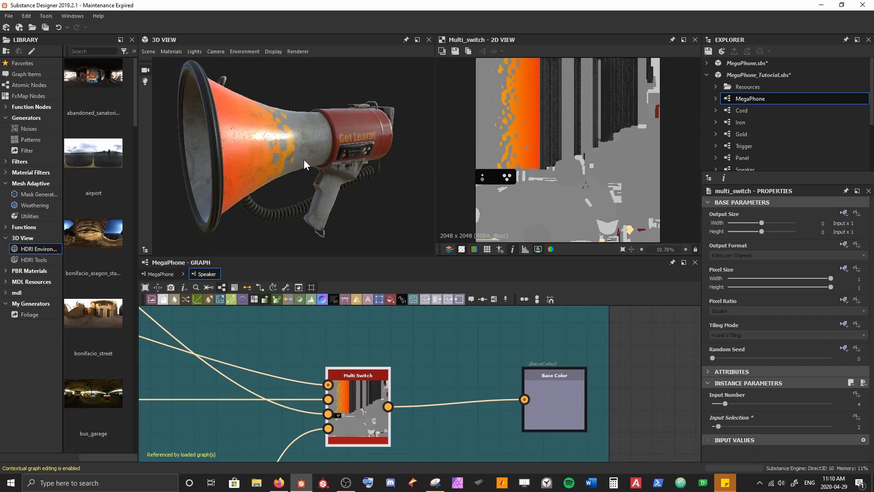
left_click_drag(301, 144, 346, 162)
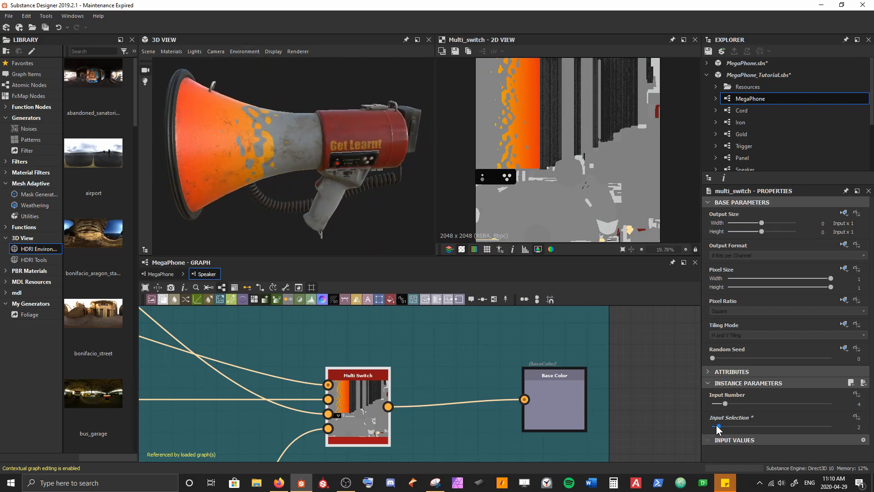
left_click_drag(723, 426, 723, 426)
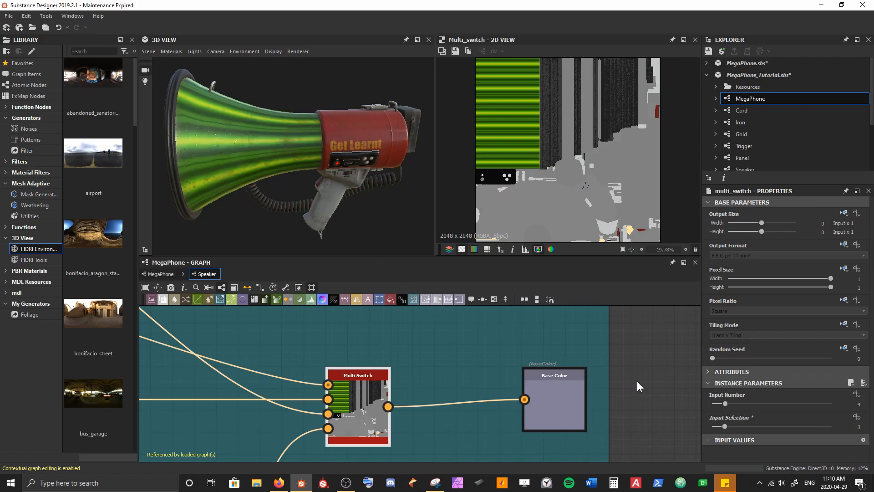
left_click_drag(728, 425, 732, 426)
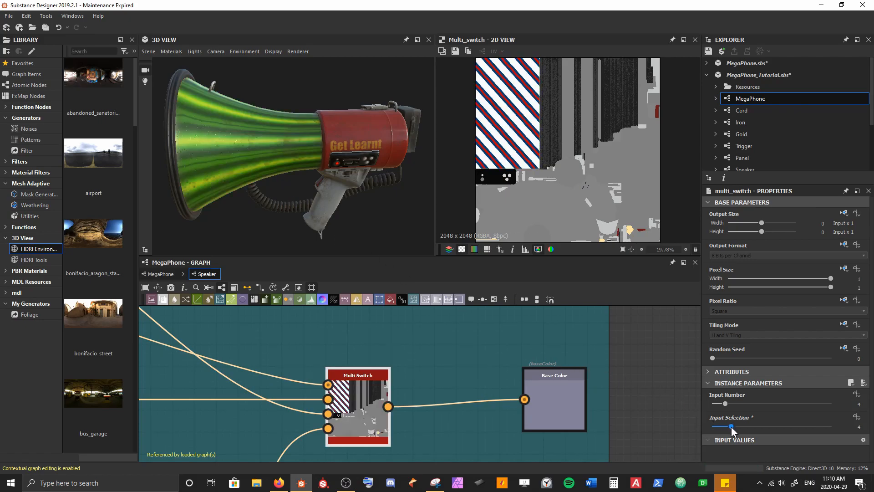
mouse_move(343, 81)
left_mouse_down()
mouse_move(305, 168)
mouse_move(360, 97)
mouse_move(356, 81)
left_mouse_up()
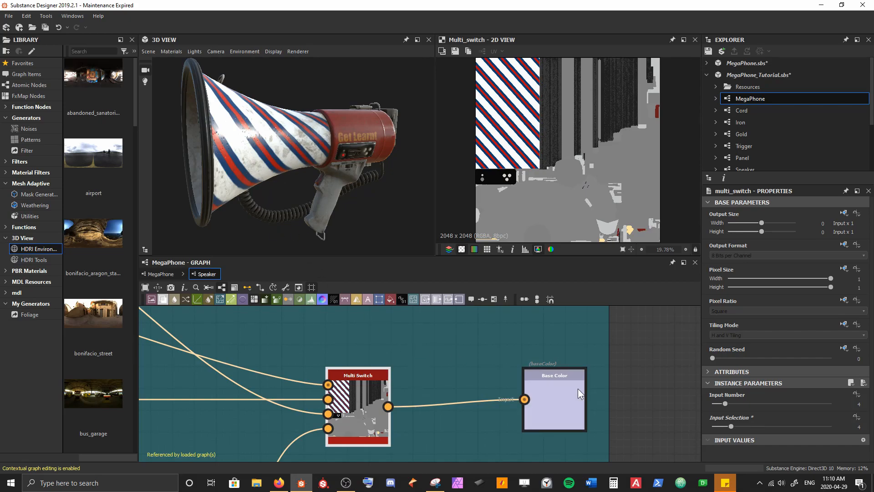
Expose the Multi Switch's Input Selection as a new graph input named input_selection
left_click(857, 418)
left_click(816, 444)
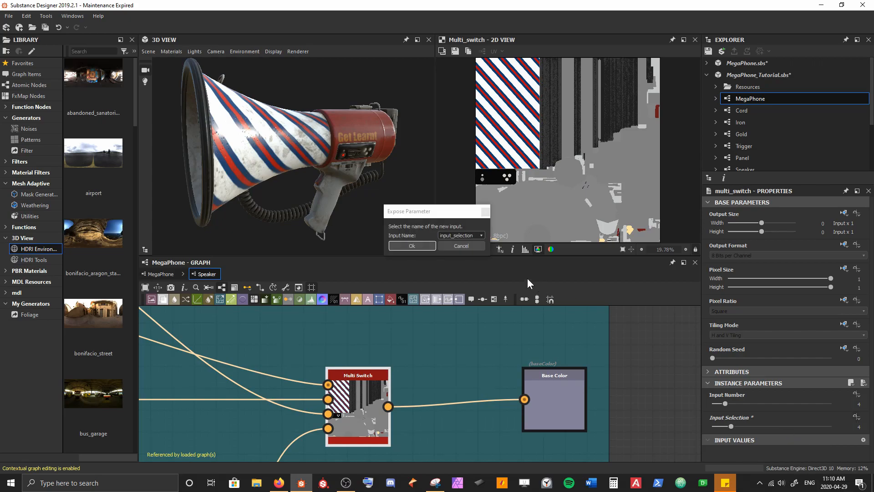
left_click(414, 246)
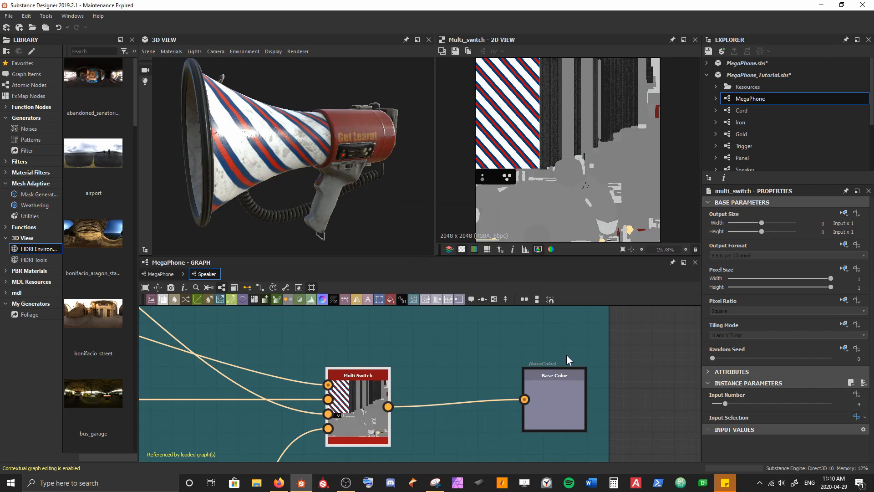
Change the label of the exposed Input Selection parameter in the Speaker graph to Pattern Selection
left_click(661, 353)
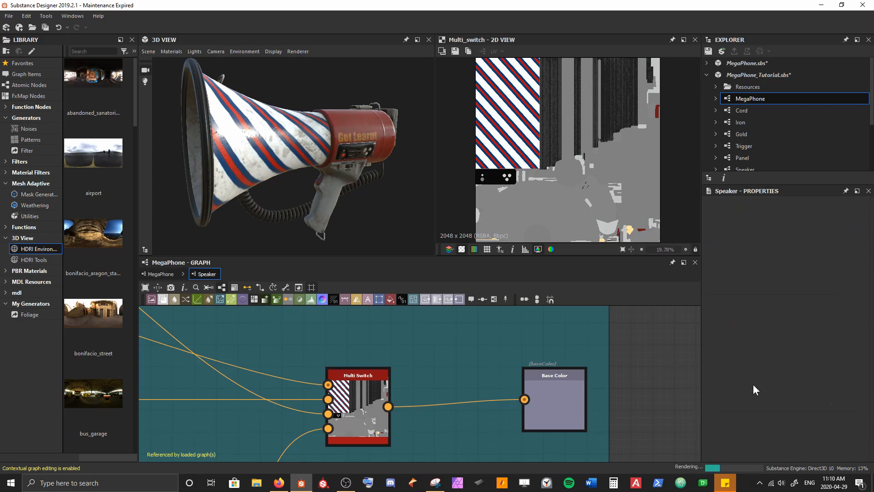
scroll(802, 387, "down", 8)
scroll(802, 388, "down", 3)
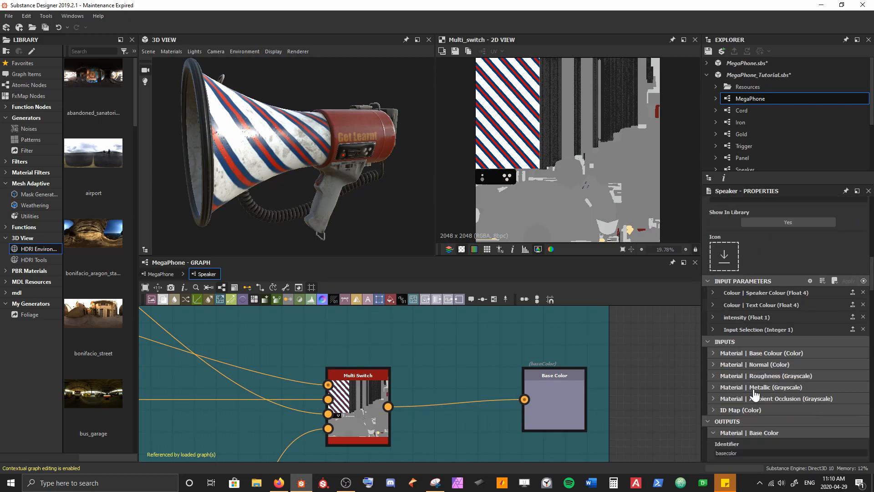
left_click(713, 331)
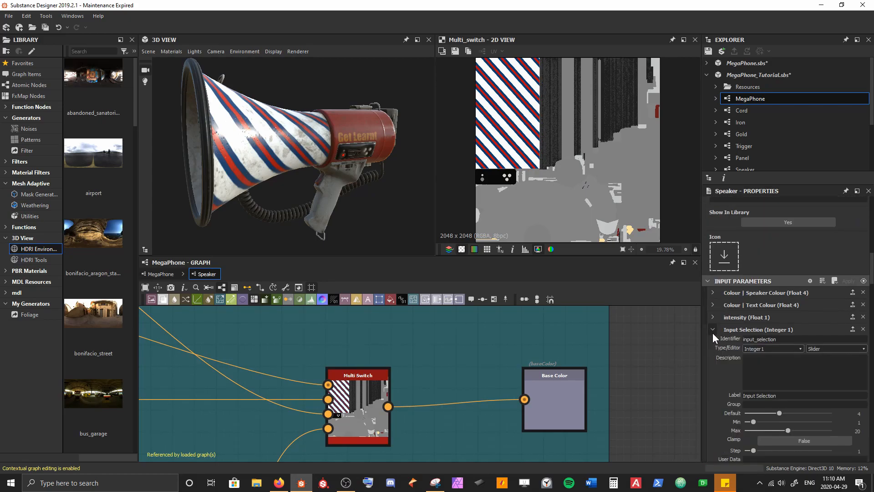
scroll(715, 337, "down", 3)
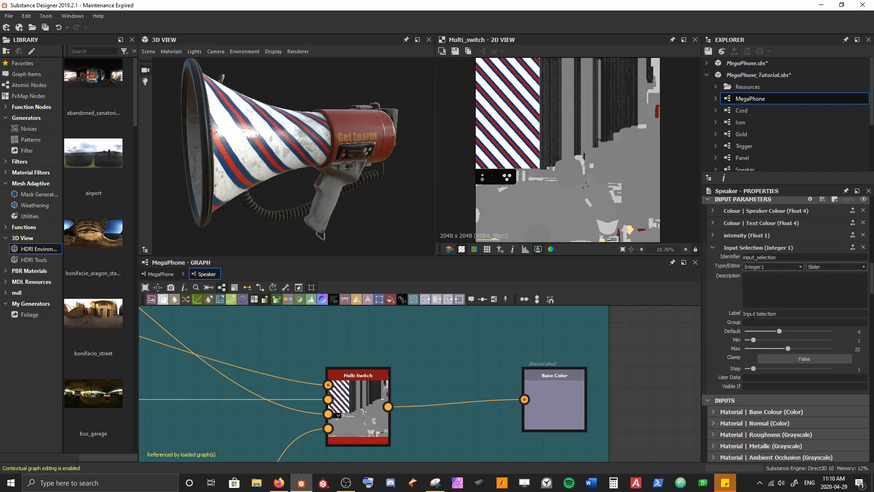
double_click(750, 314)
type("Pattern")
Limit the Pattern Selection parameter by setting Clamp to True and Max to 4, and set its default to 1
left_click(792, 359)
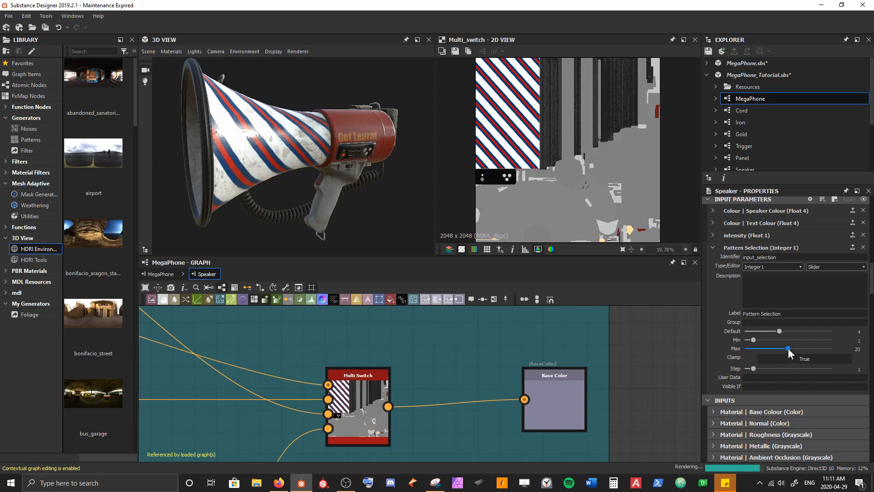
left_click(788, 348)
type("4")
key("Return")
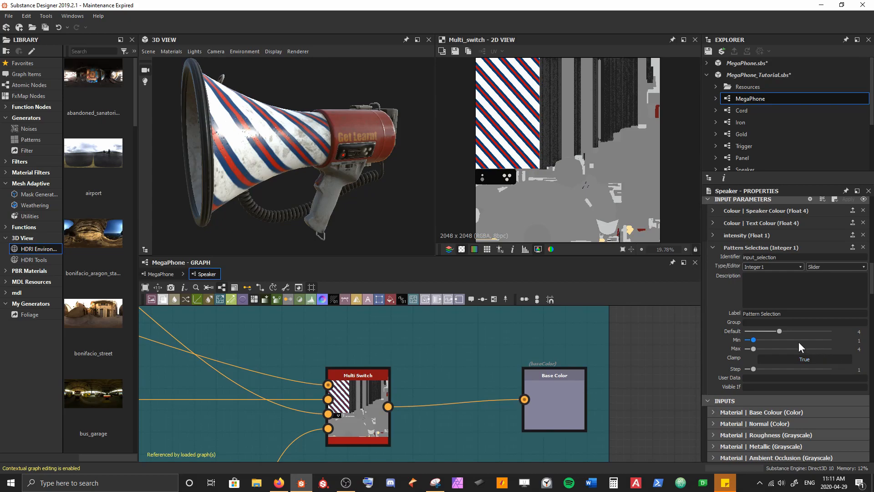
left_click_drag(776, 332, 755, 331)
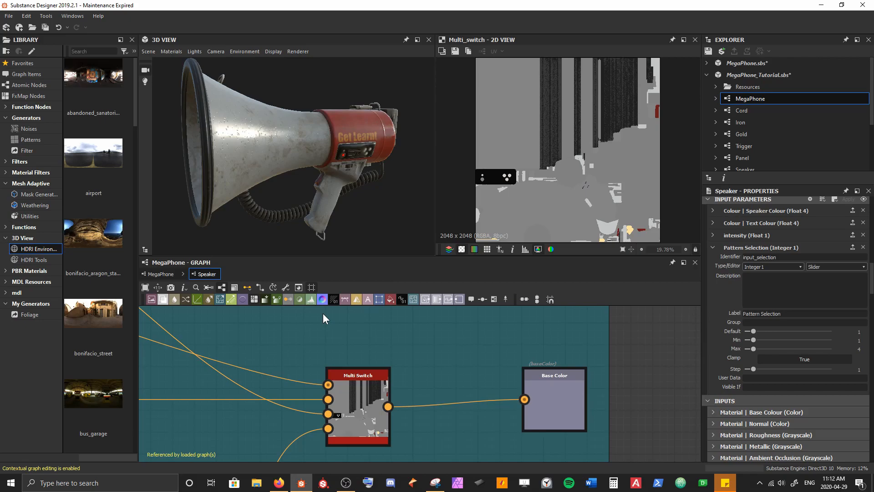
Return to the MegaPhone main graph and show its outputs on the megaphone in the 3D view
left_click(162, 275)
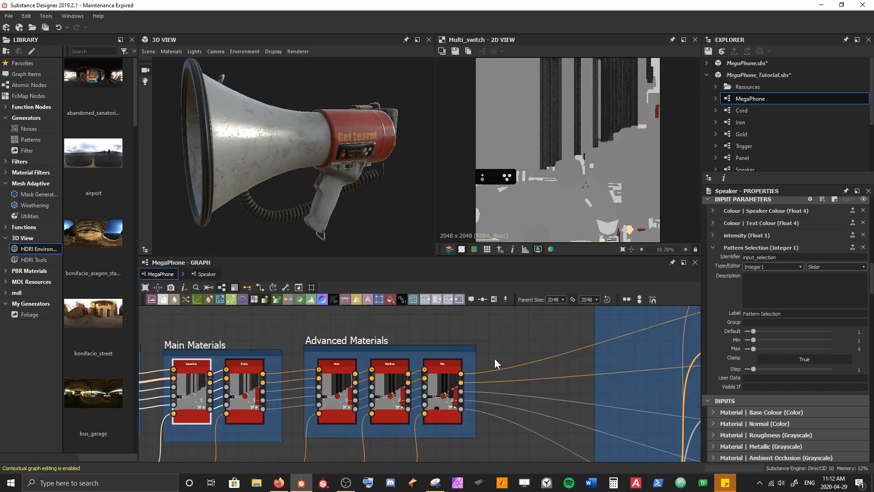
right_click(490, 340)
left_click(509, 190)
left_click_drag(349, 234, 302, 249)
scroll(254, 374, "up", 4)
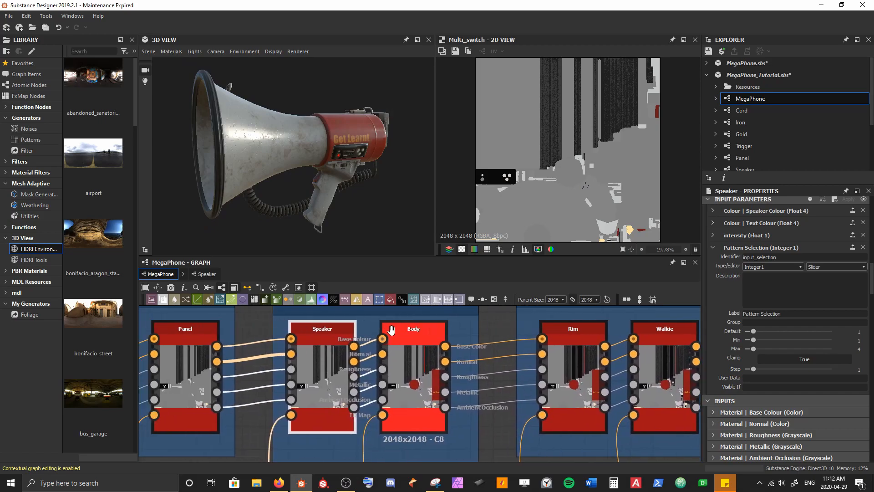
Set the Speaker node's Pattern Selection to 2, 3 and finally 4, inspecting each horn pattern on the megaphone model
left_click(324, 367)
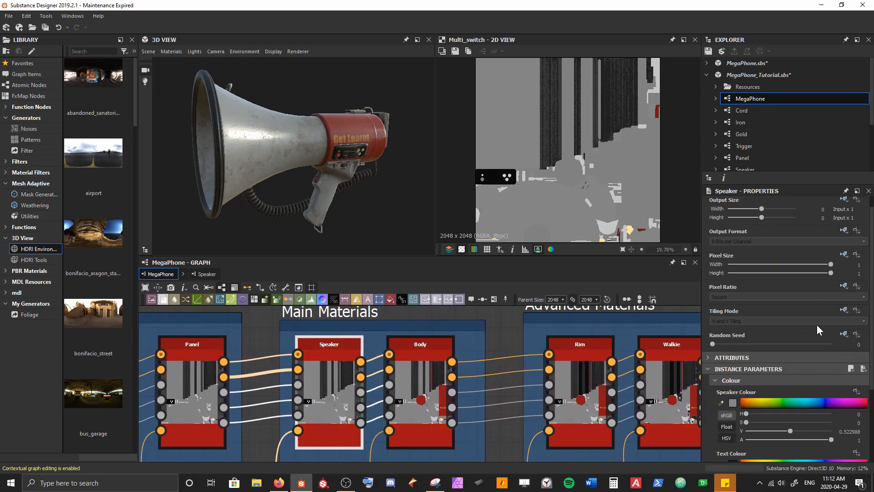
scroll(812, 327, "down", 3)
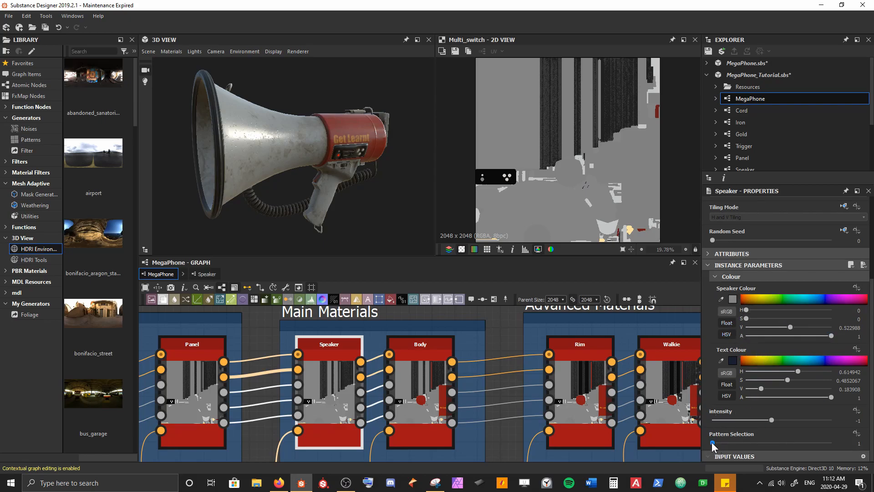
left_click_drag(712, 442, 741, 442)
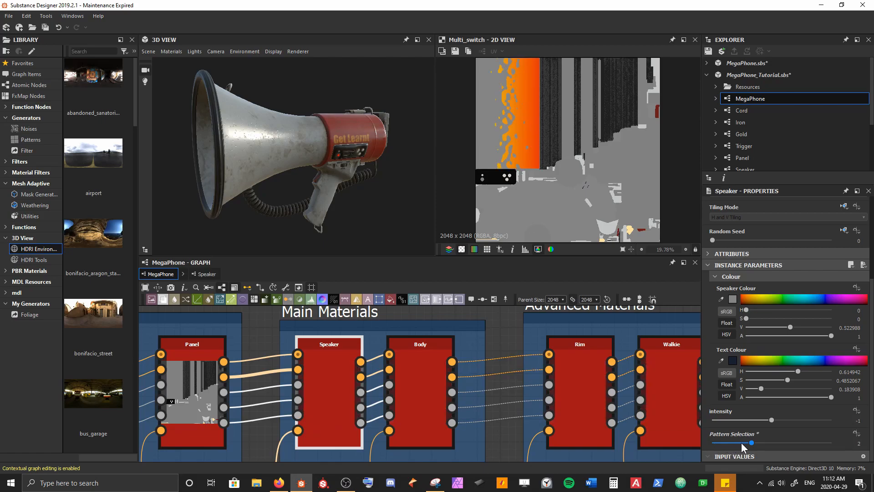
left_click_drag(352, 139, 334, 130)
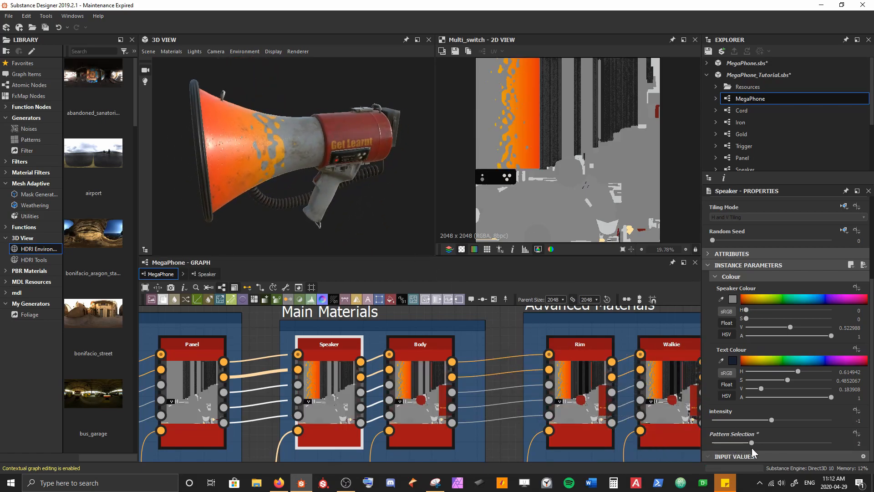
left_click_drag(754, 442, 791, 442)
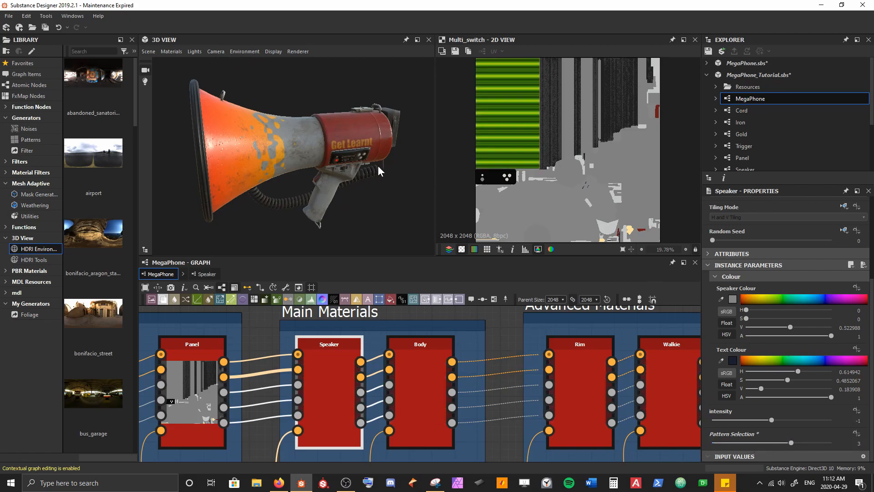
left_click_drag(319, 131, 353, 118)
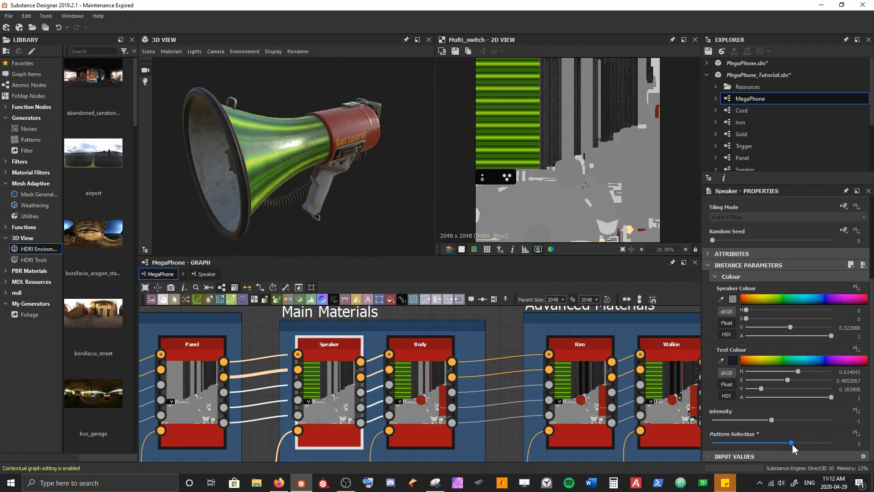
left_click_drag(792, 443, 831, 443)
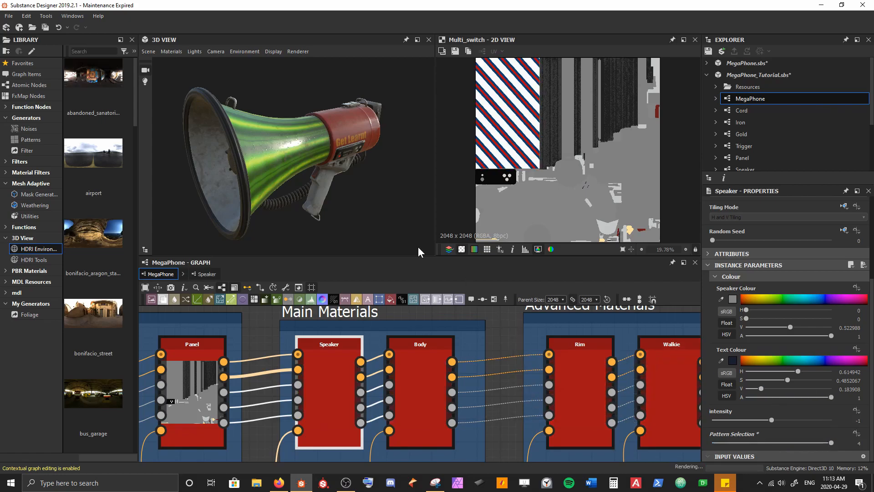
left_click_drag(405, 228, 386, 198)
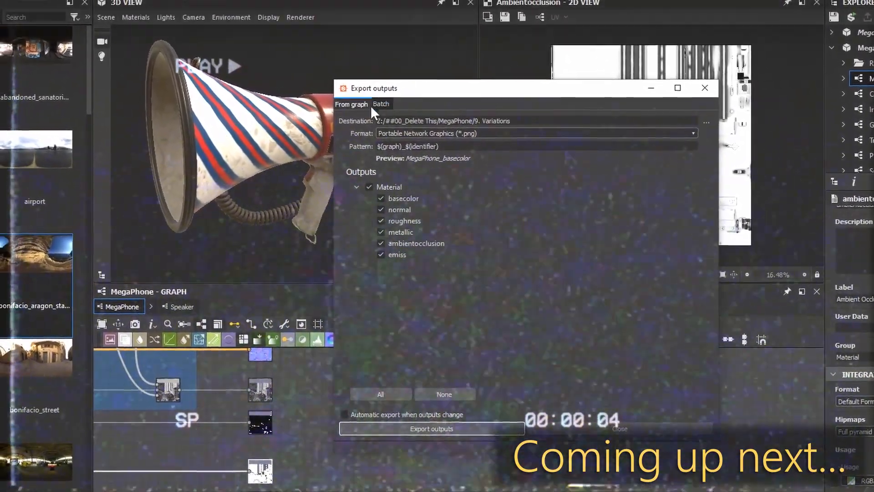
Review the file formats offered for exporting the MegaPhone outputs, keeping Portable Network Graphics (*.png)
left_click(559, 136)
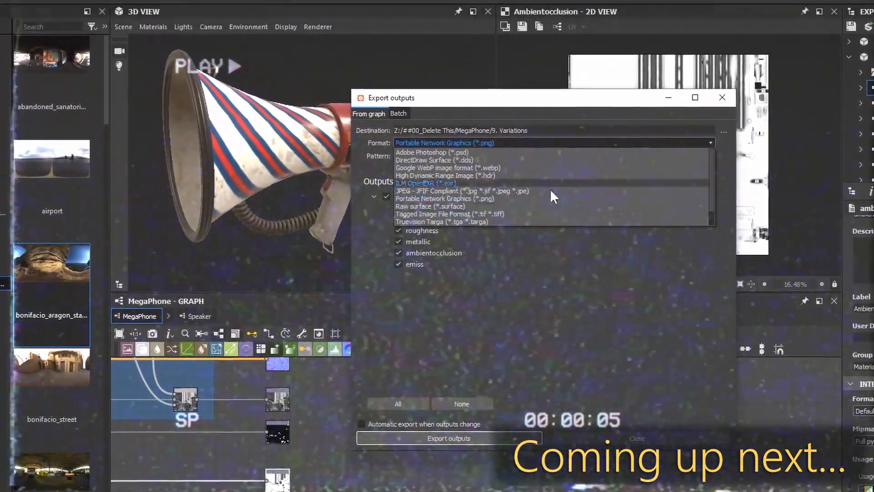
left_click(498, 136)
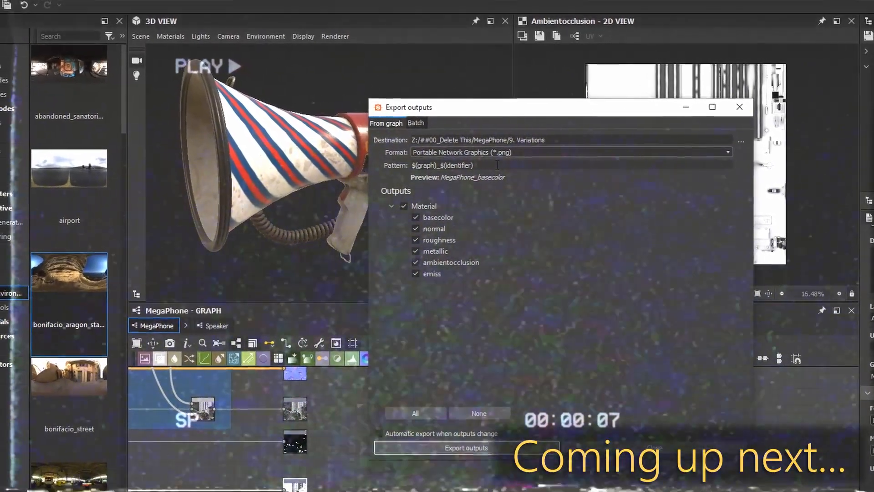